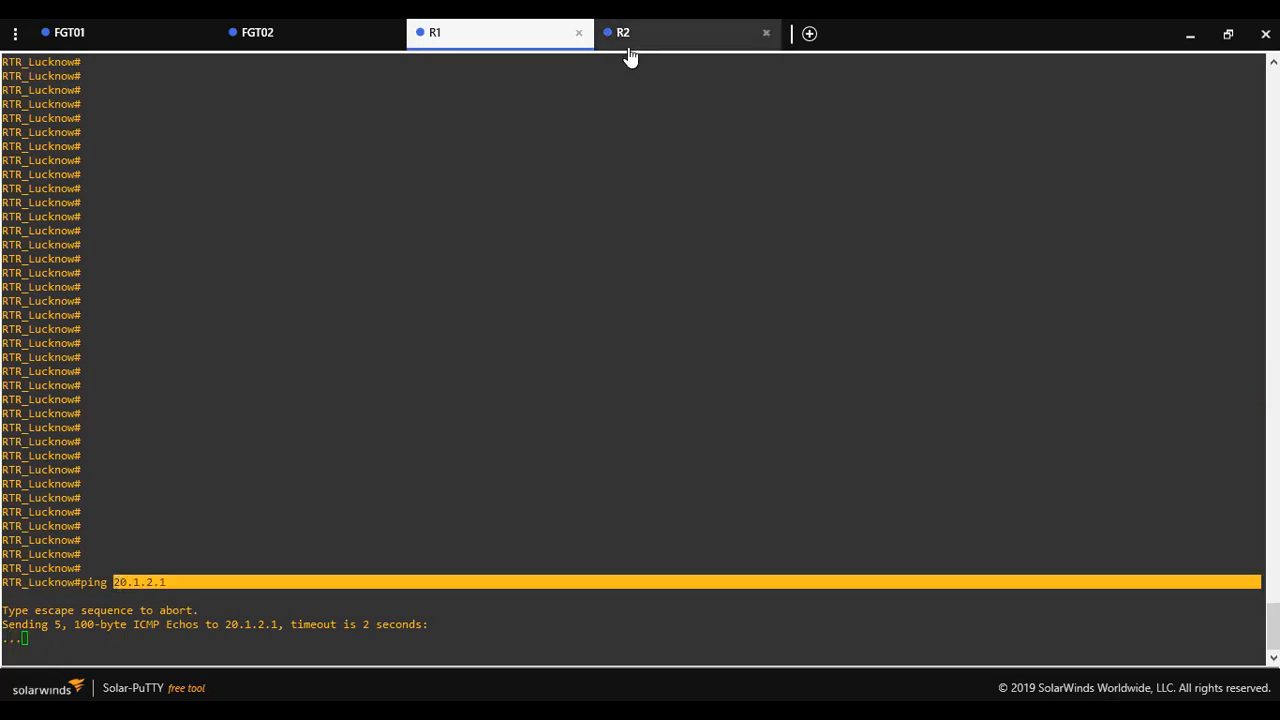
- On R2, check interface address 20.1.2.1 and default gateway 20.1.2.10 with 'show ip int br' and 'show ip route'
key("ctrl+Tab")
type("show ip int br")
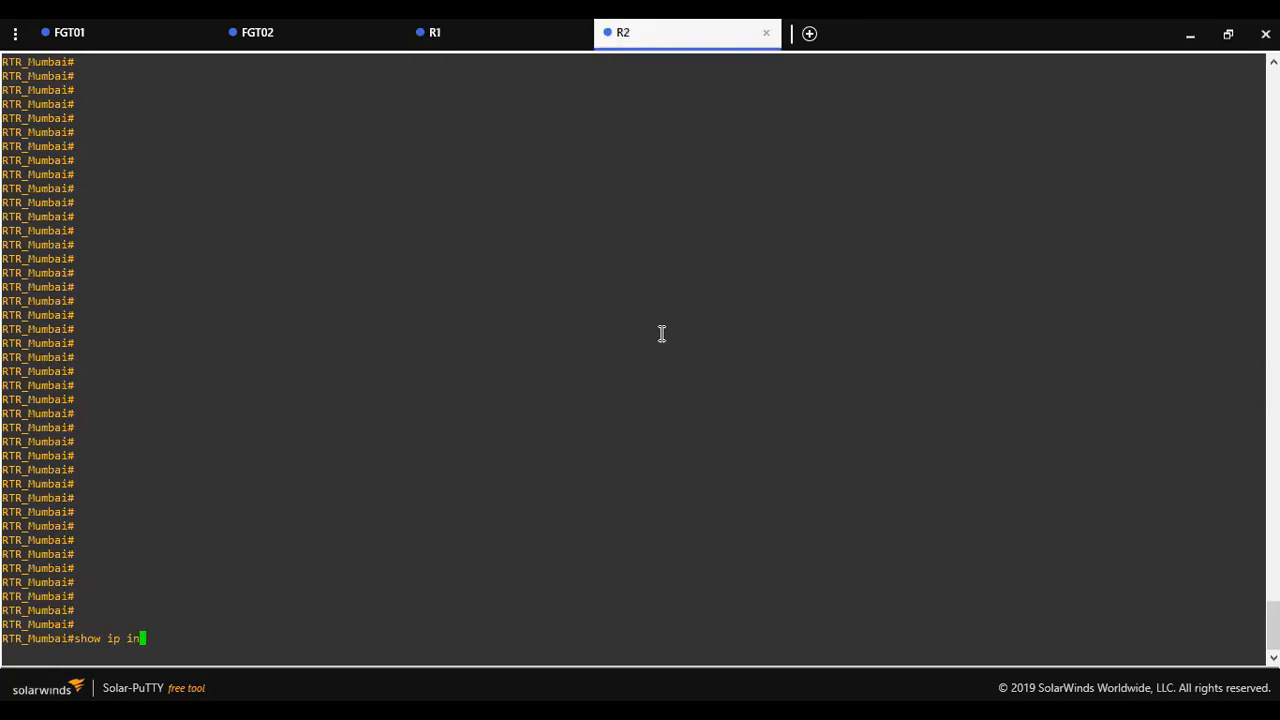
key("Return")
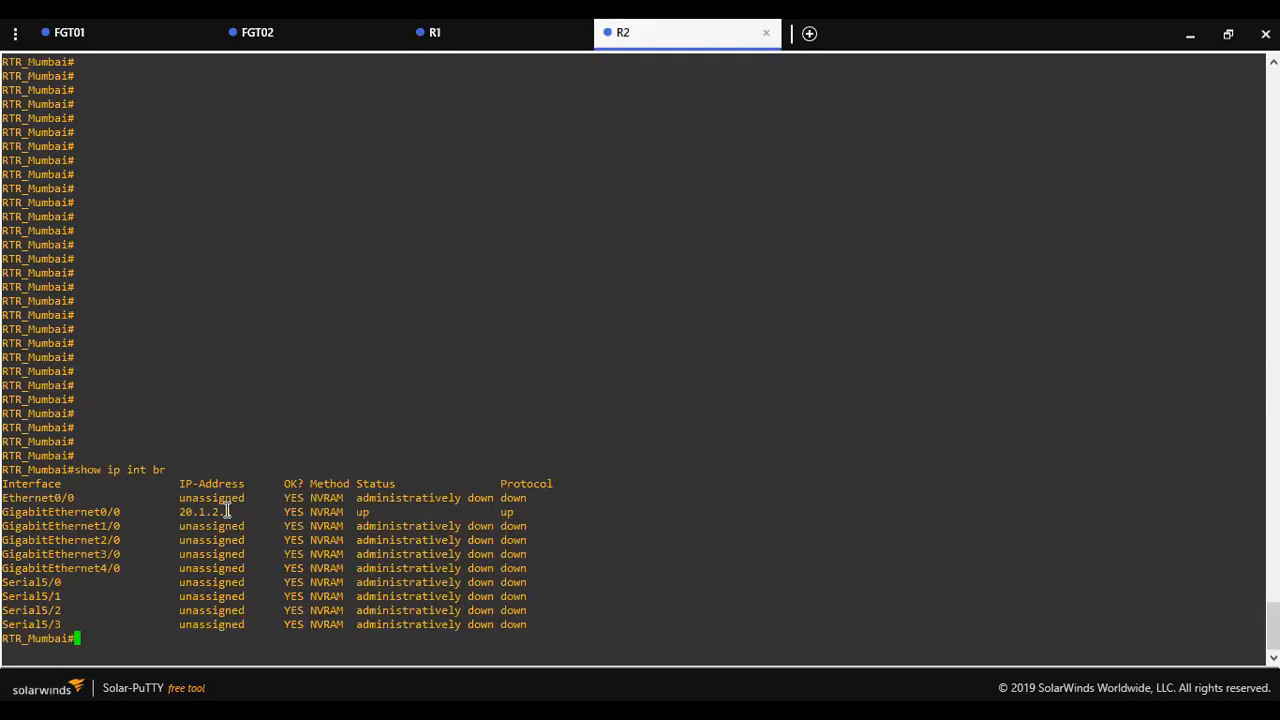
left_click_drag(240, 509, 8, 507)
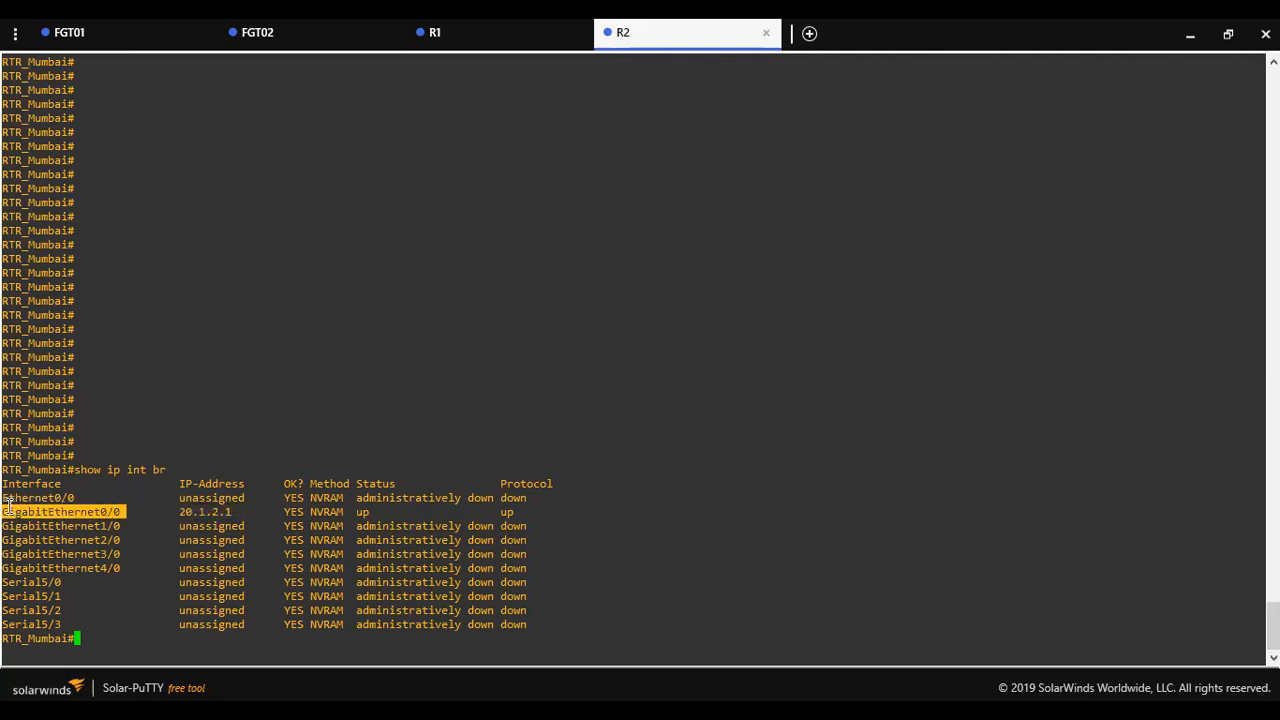
type("show ip route")
key("Return")
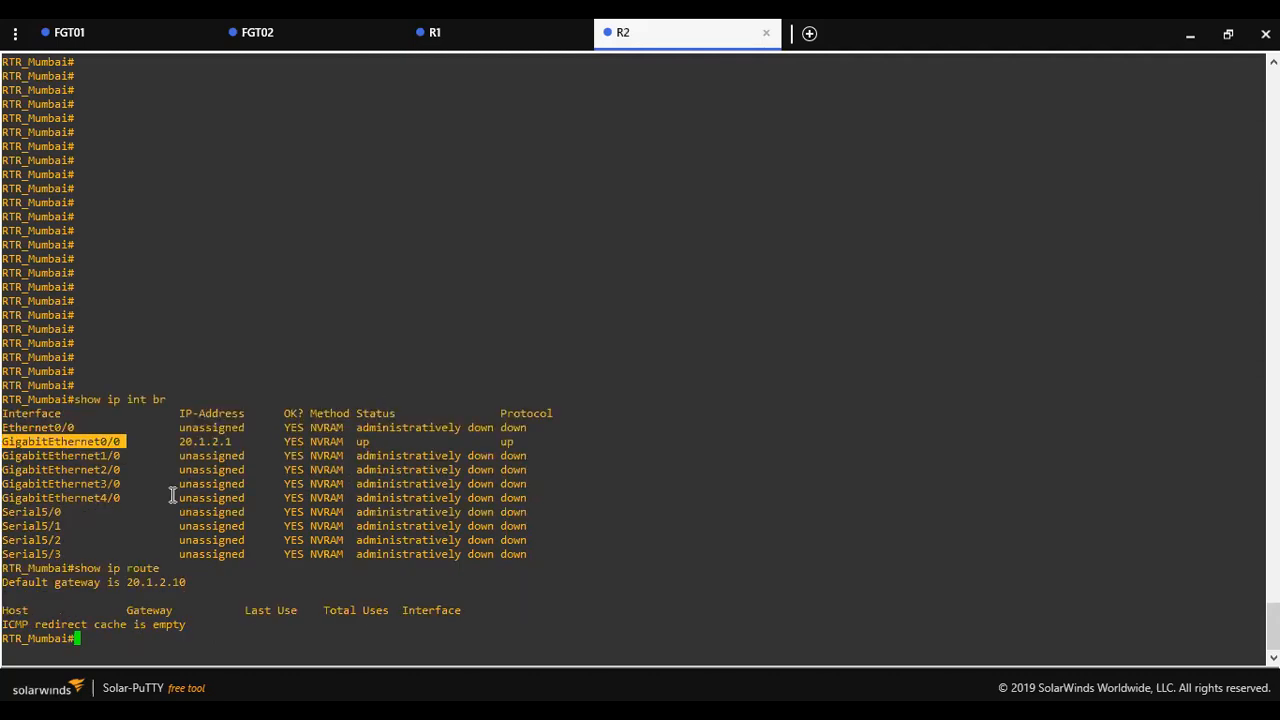
left_click_drag(187, 581, 132, 585)
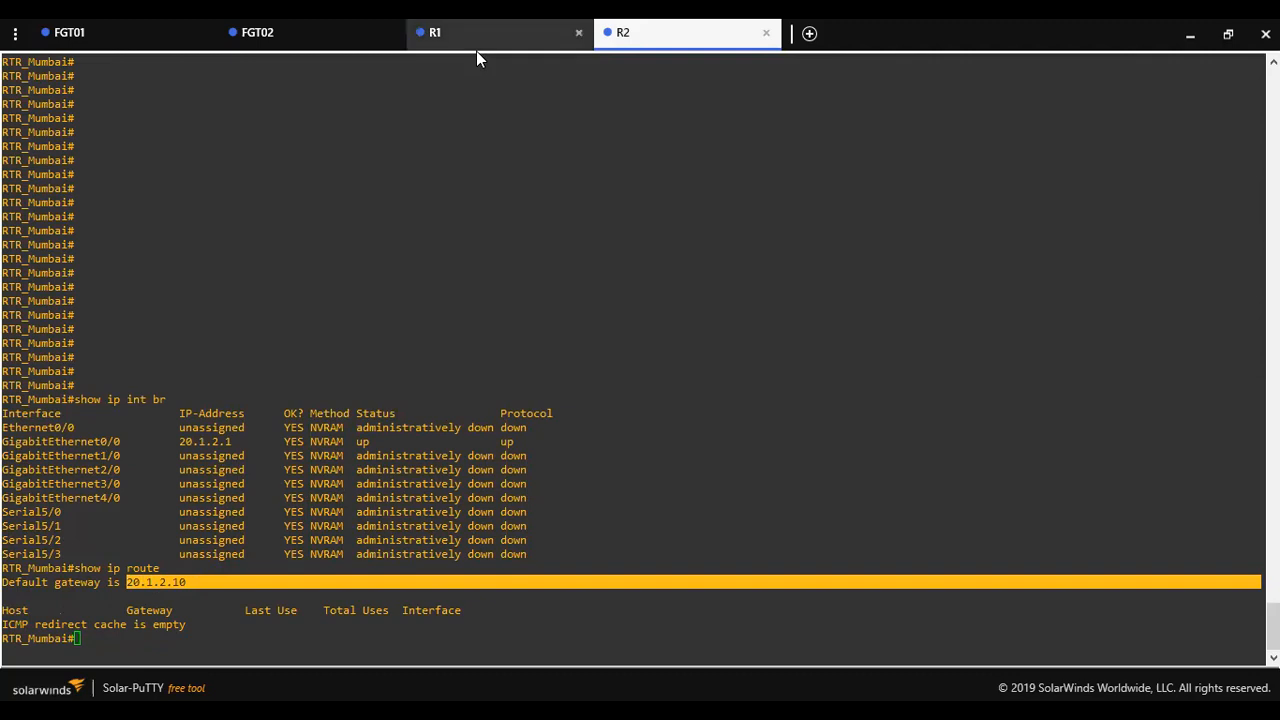
- On R1, confirm the default gateway is 10.1.2.10 with 'show ip route'
left_click(495, 33)
type("show ip route")
key("Return")
left_click_drag(197, 581, 125, 575)
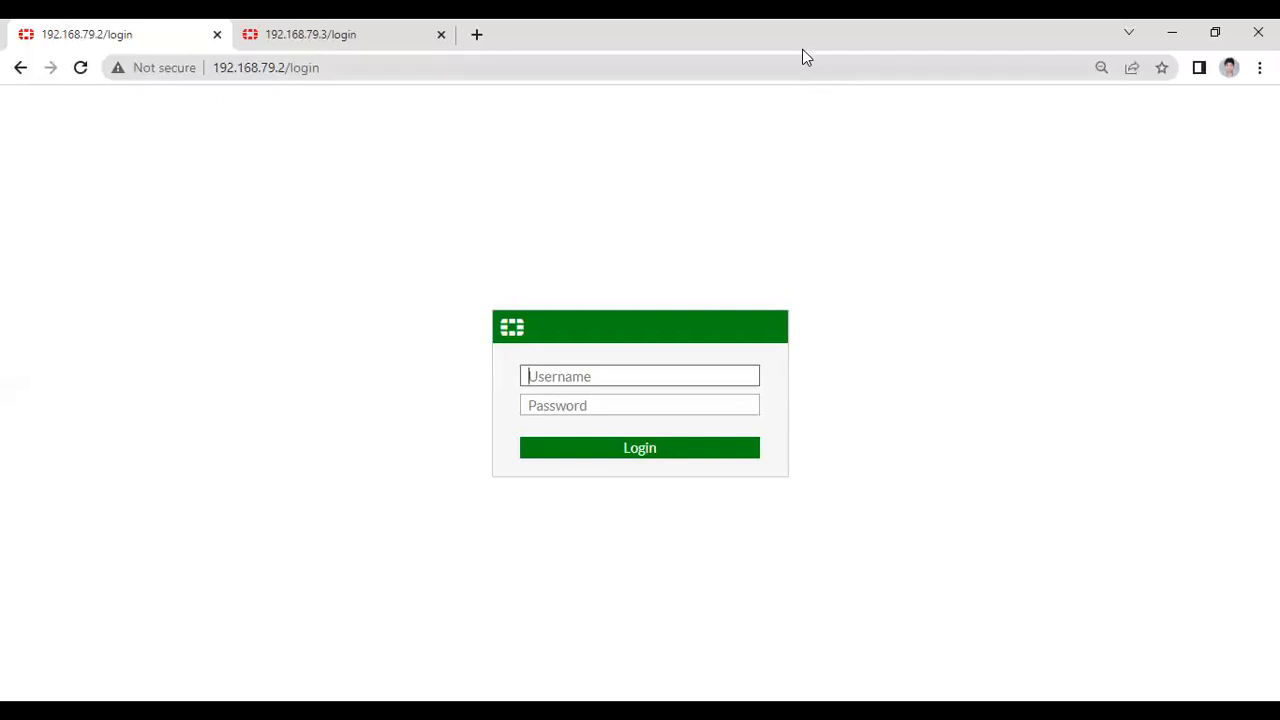
- Compare the 192.168.79.2 and 192.168.79.3 login page addresses, ending on the 192.168.79.2 tab
left_click(353, 211)
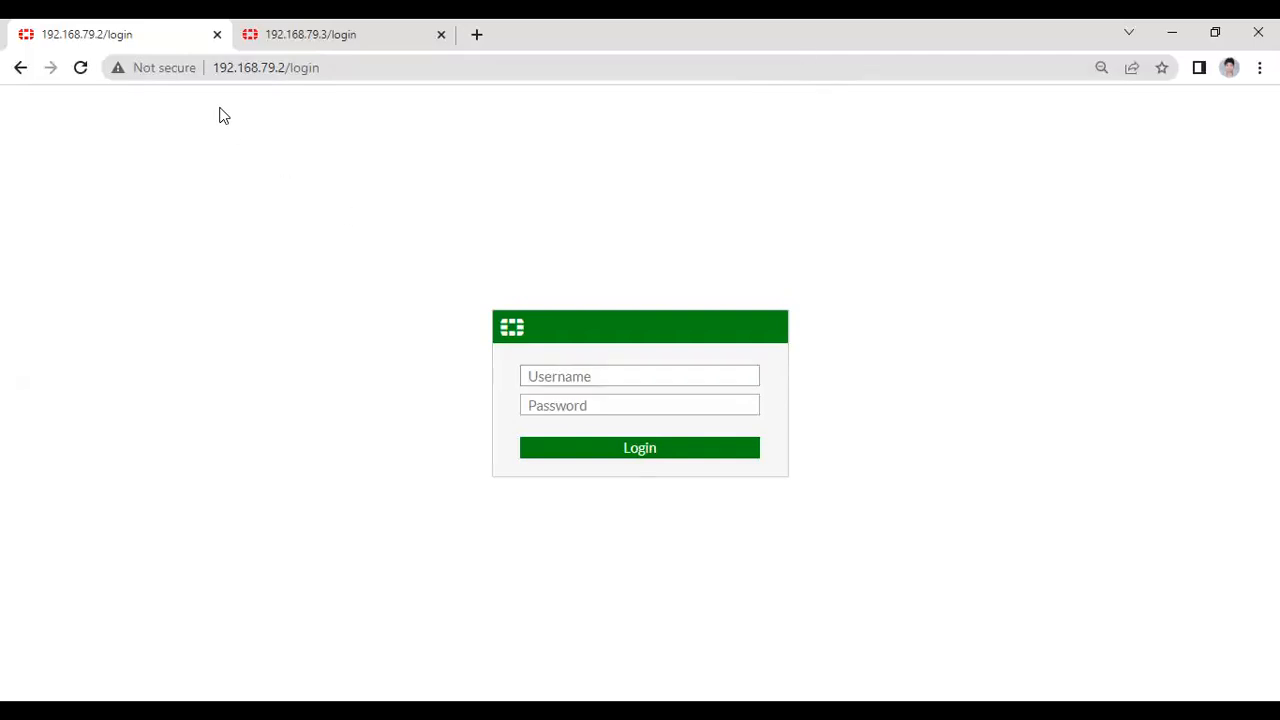
left_click(314, 67)
double_click(314, 67)
left_click(318, 182)
left_click(325, 36)
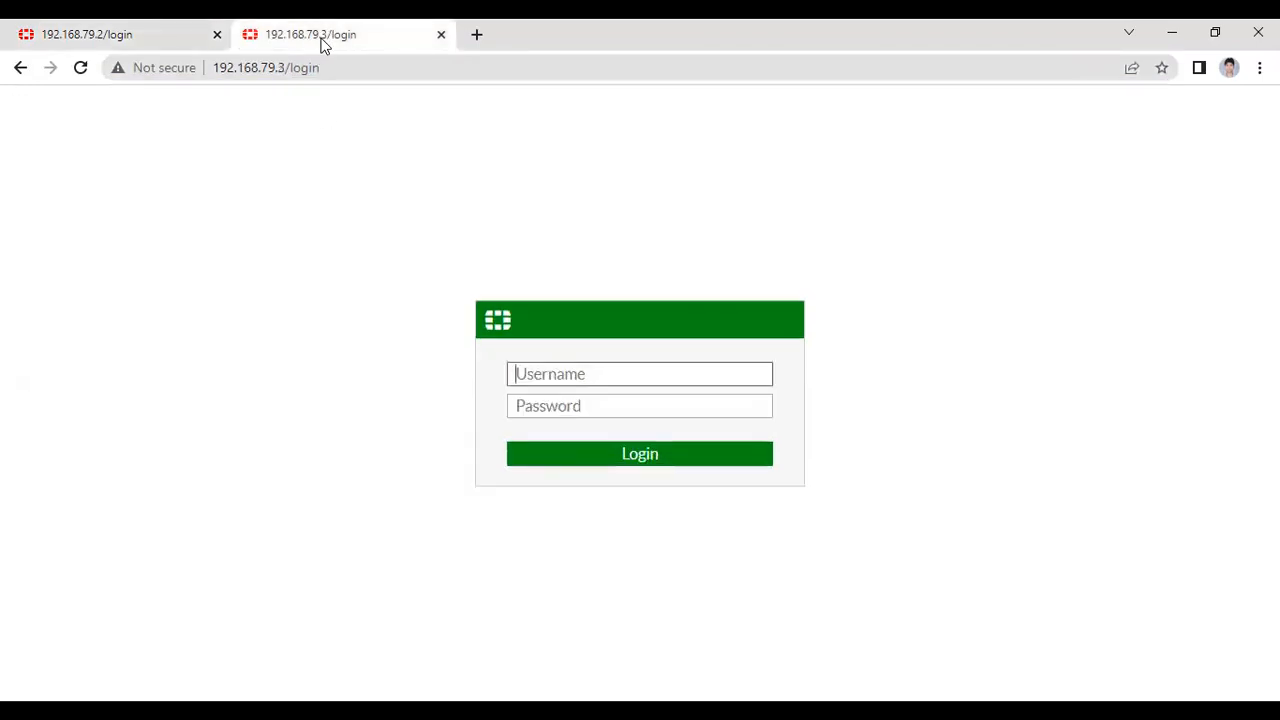
left_click_drag(334, 67, 210, 67)
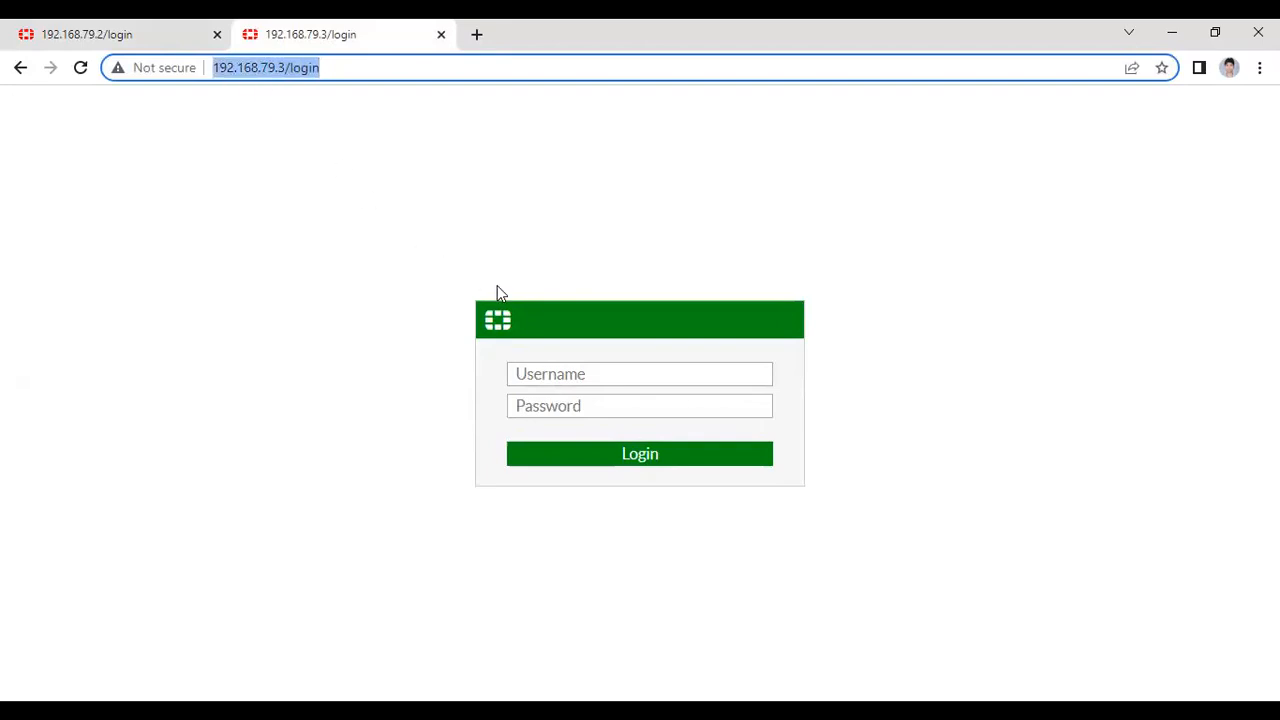
left_click(417, 234)
left_click(143, 30)
- Sign in to FGT01 with the admin account and its password, postponing the file system check
left_click(587, 377)
type("admin")
key("Tab")
type("123")
key("Return")
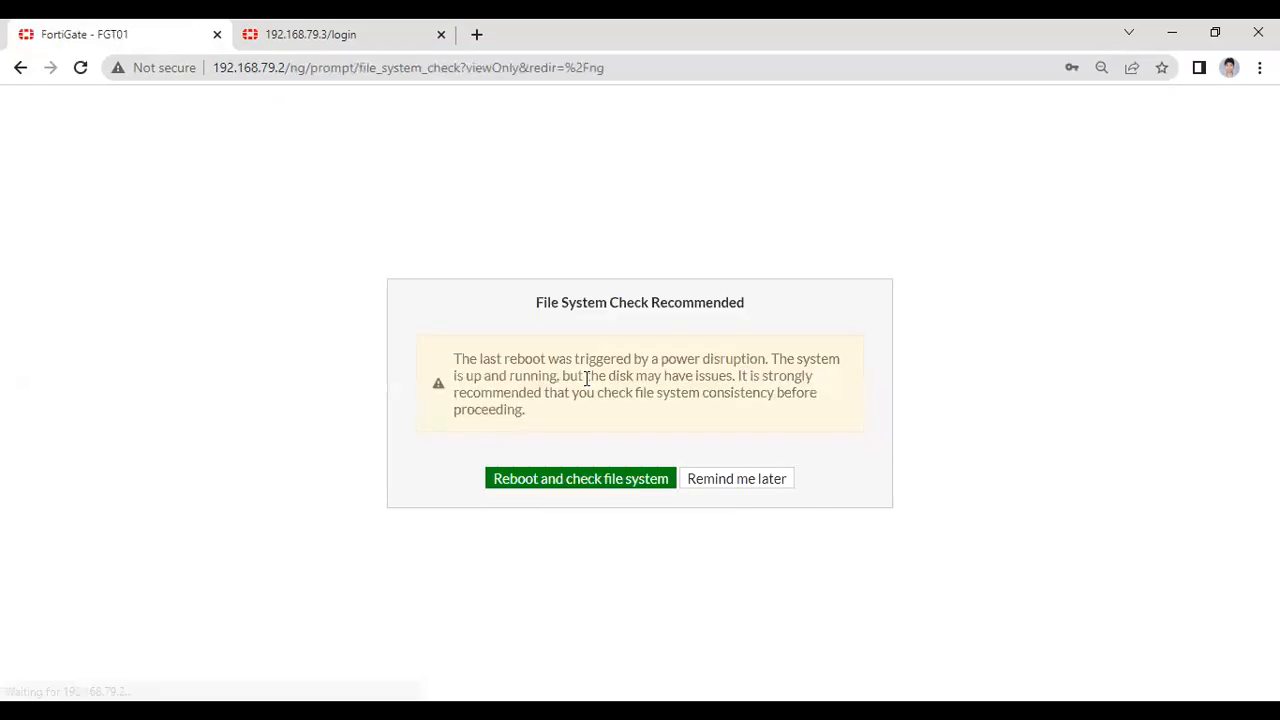
left_click(782, 484)
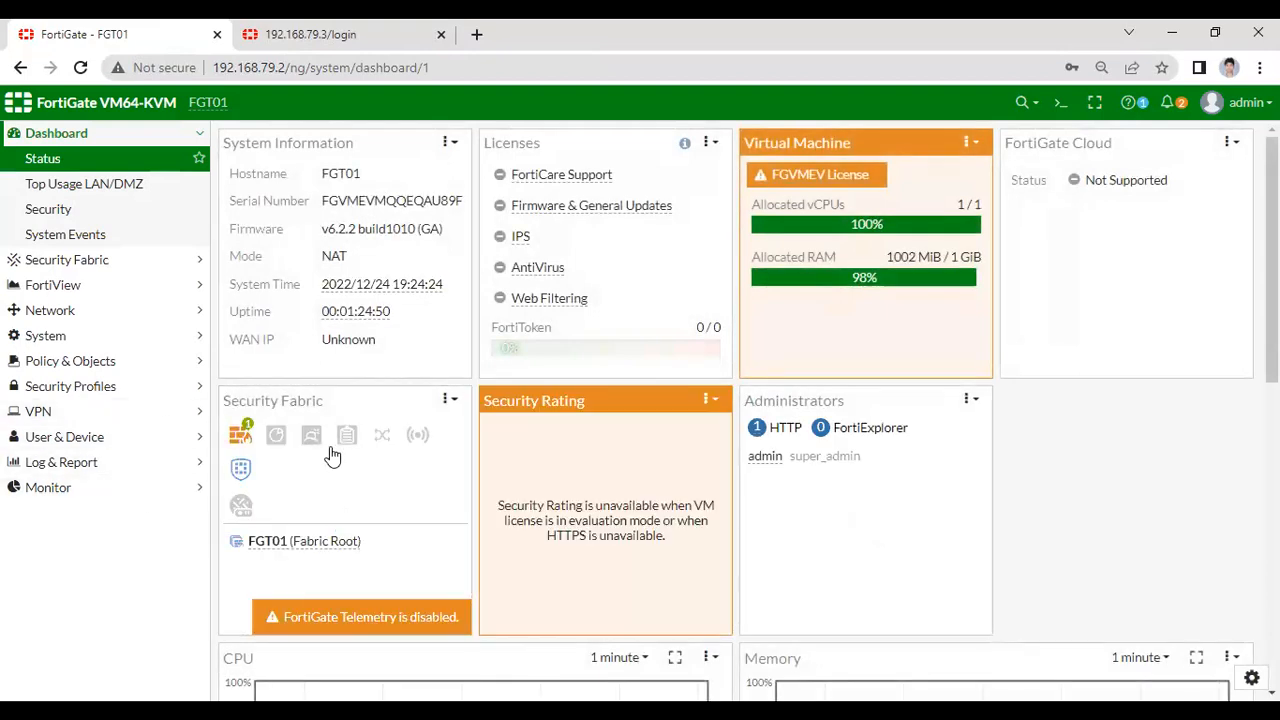
- Open Network > Interfaces and view port1 (ISP1) at 192.168.99.2/29
scroll(388, 488, "down", 5)
scroll(388, 486, "up", 5)
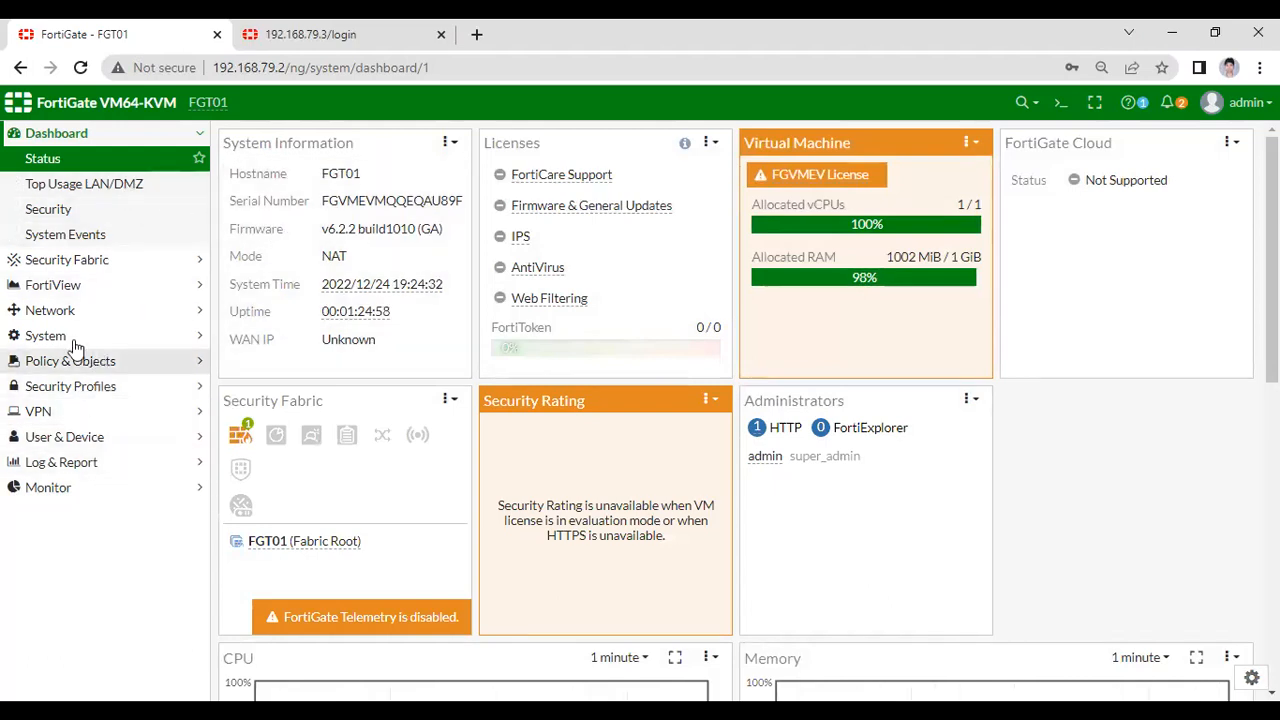
left_click(74, 310)
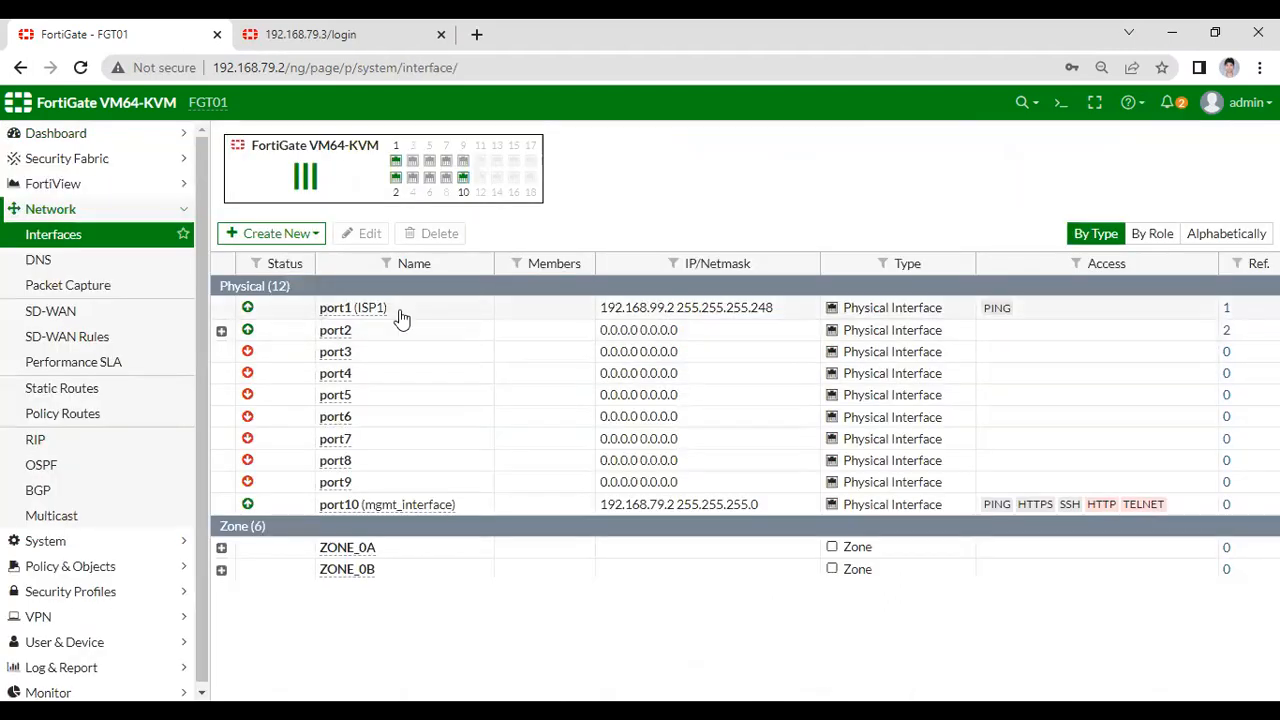
mouse_move(369, 317)
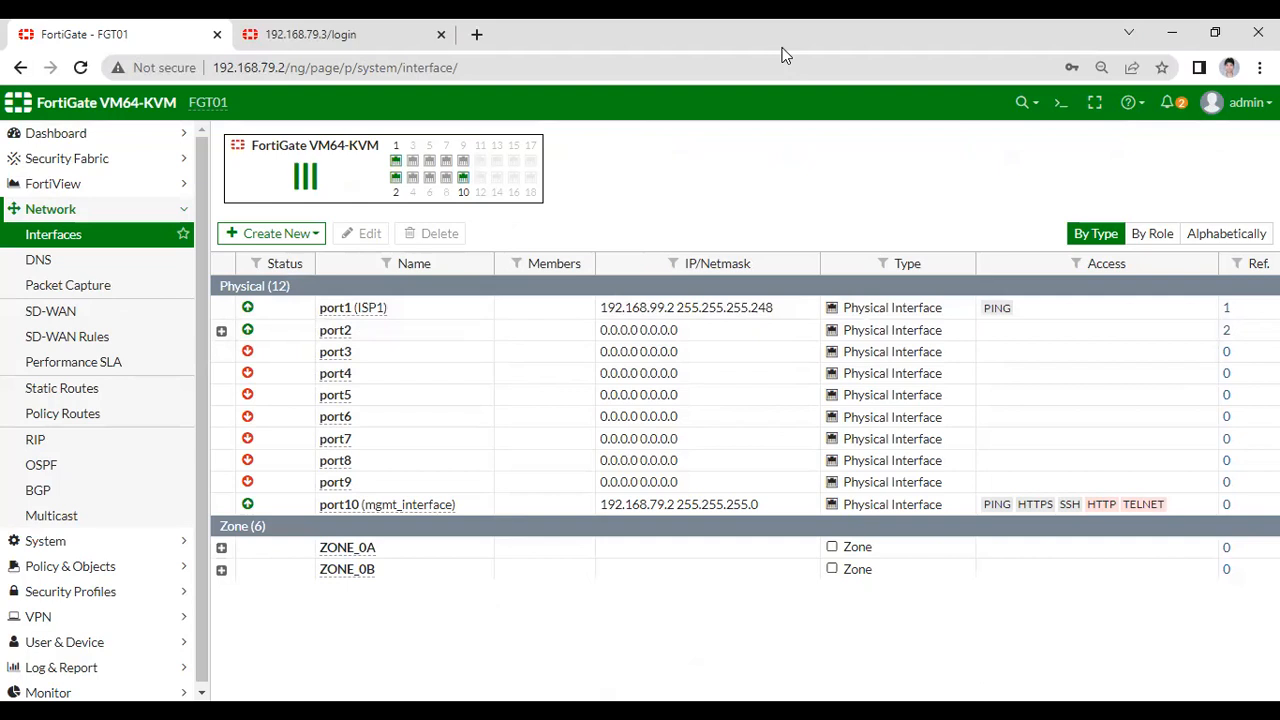
key("alt+Tab")
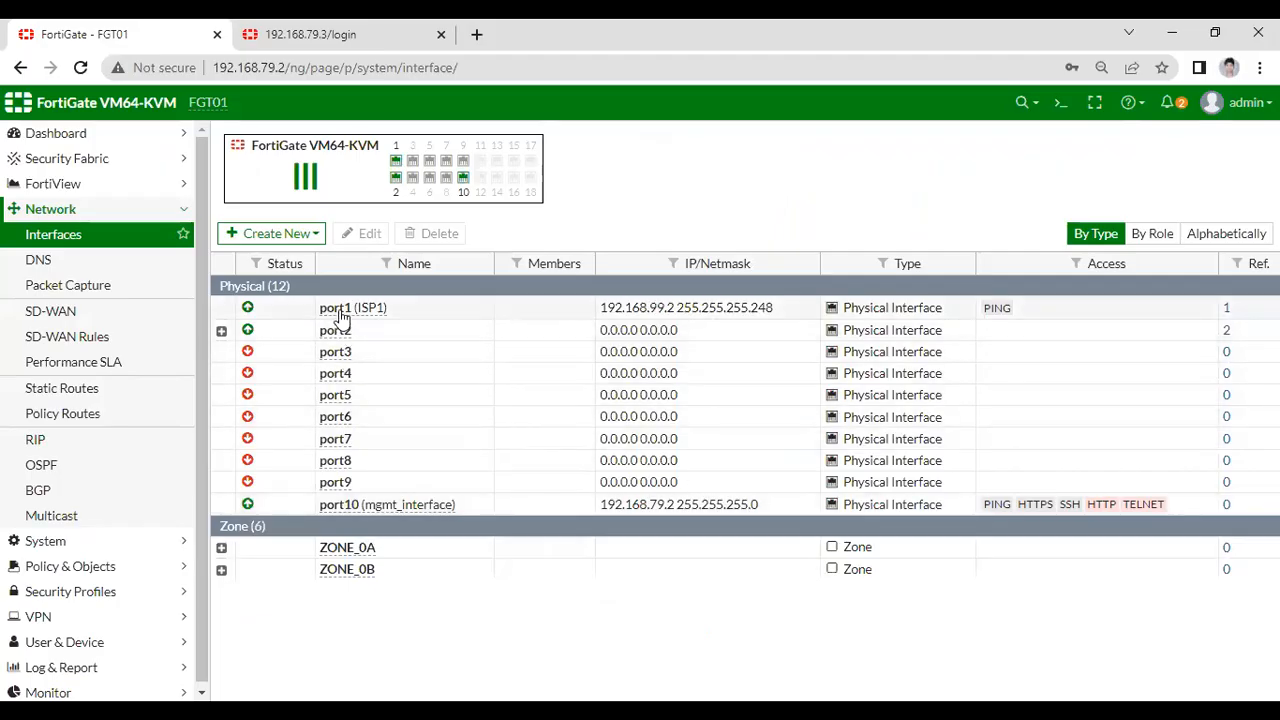
mouse_move(352, 312)
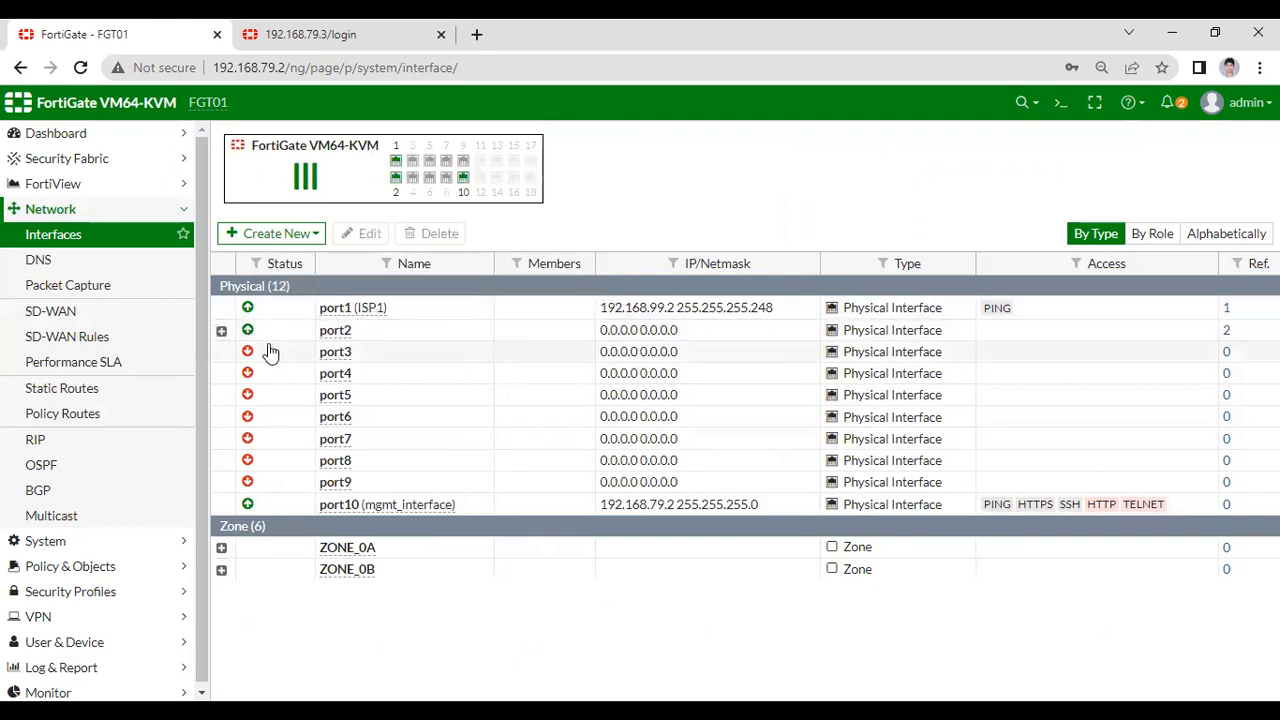
- Expand port2 to review its VLAN subinterfaces, then collapse it
left_click(222, 331)
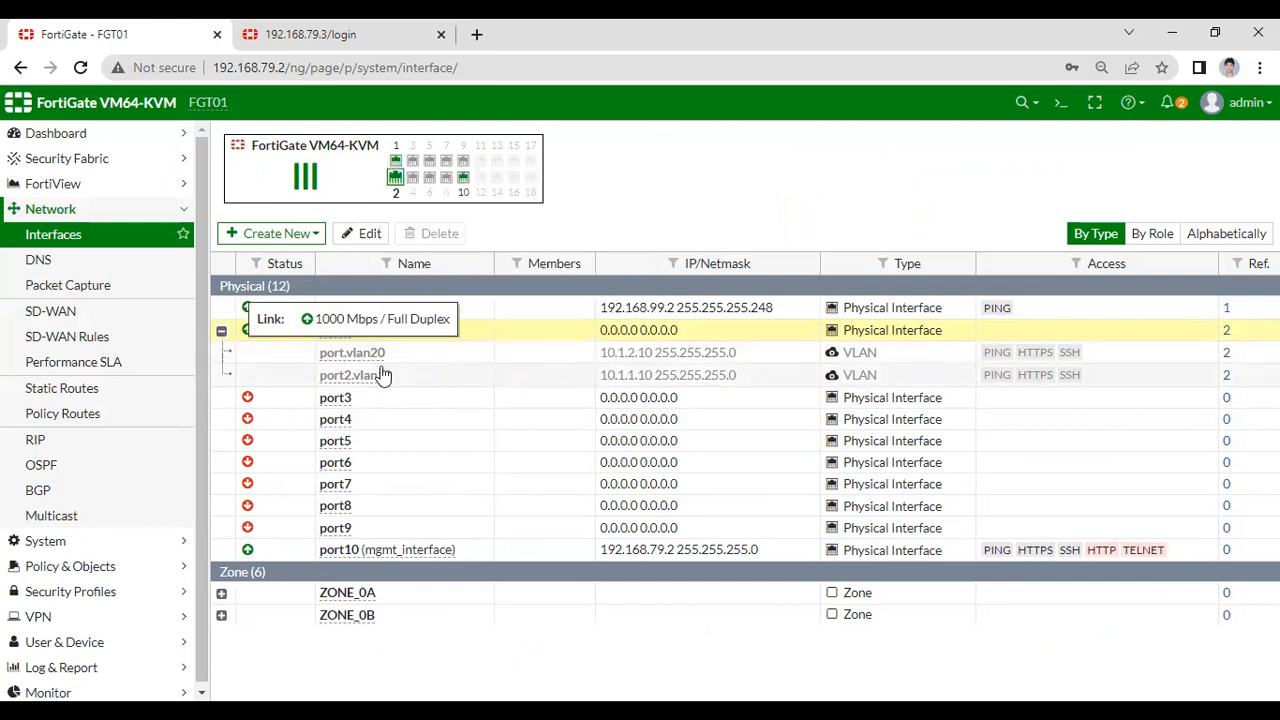
mouse_move(364, 372)
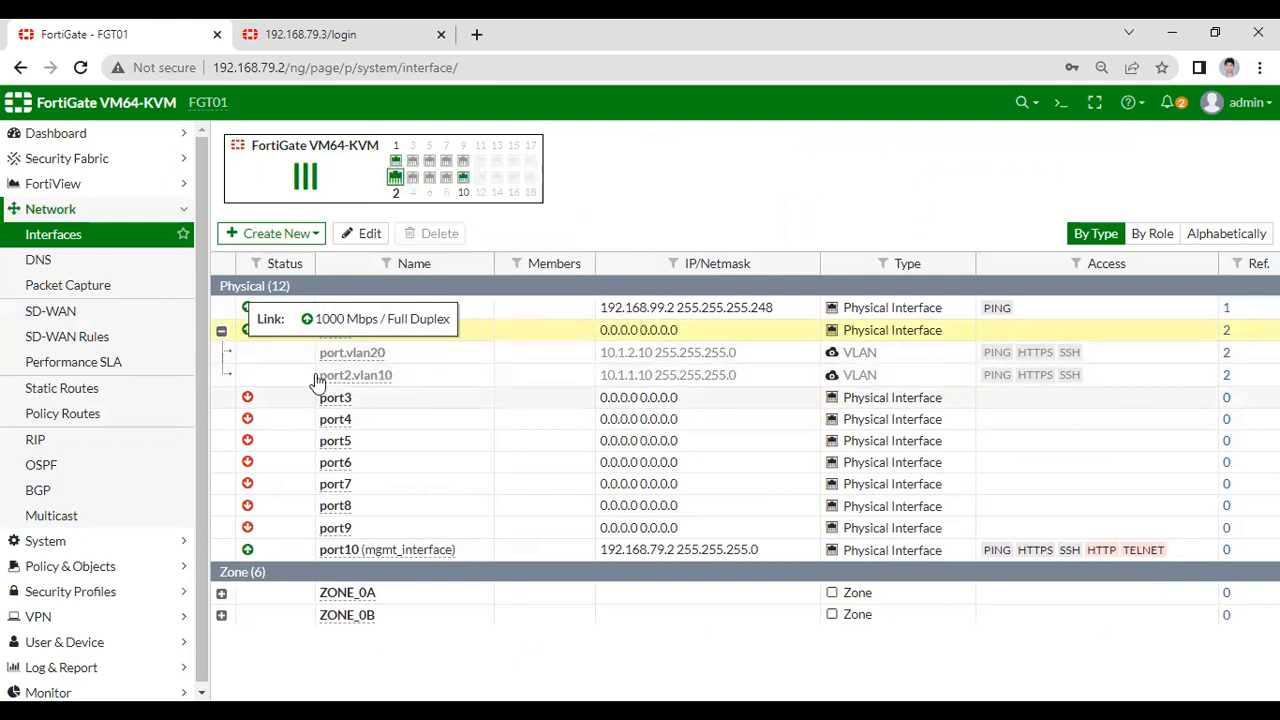
left_click(222, 333)
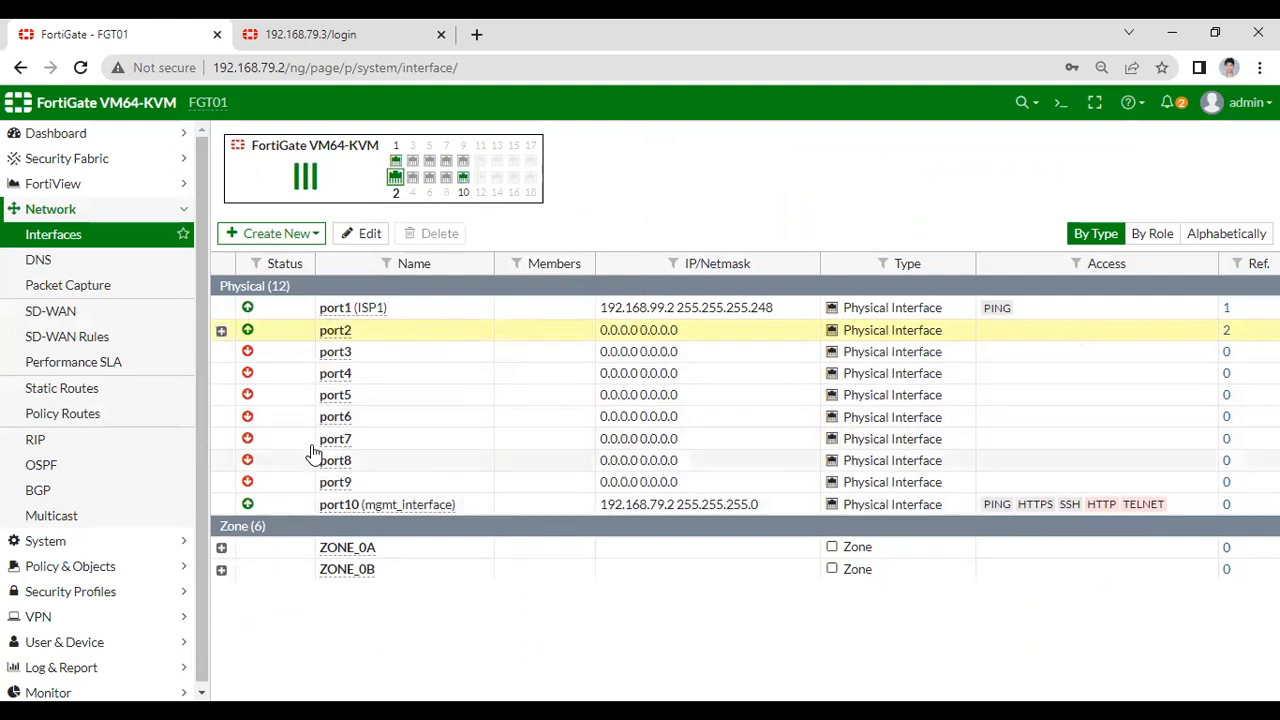
- Review ZONE_0A and ZONE_0B members, then check default route 0.0.0.0/0 via 192.168.99.1 on port1
left_click(221, 548)
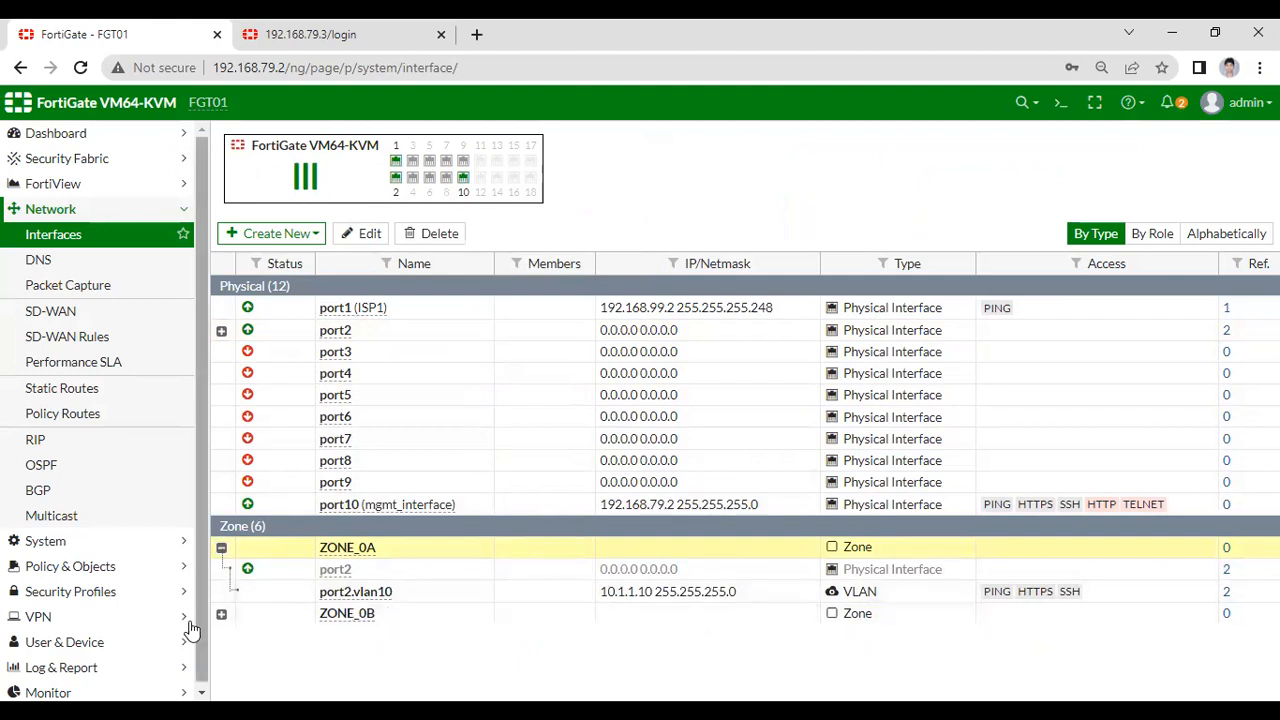
left_click(221, 614)
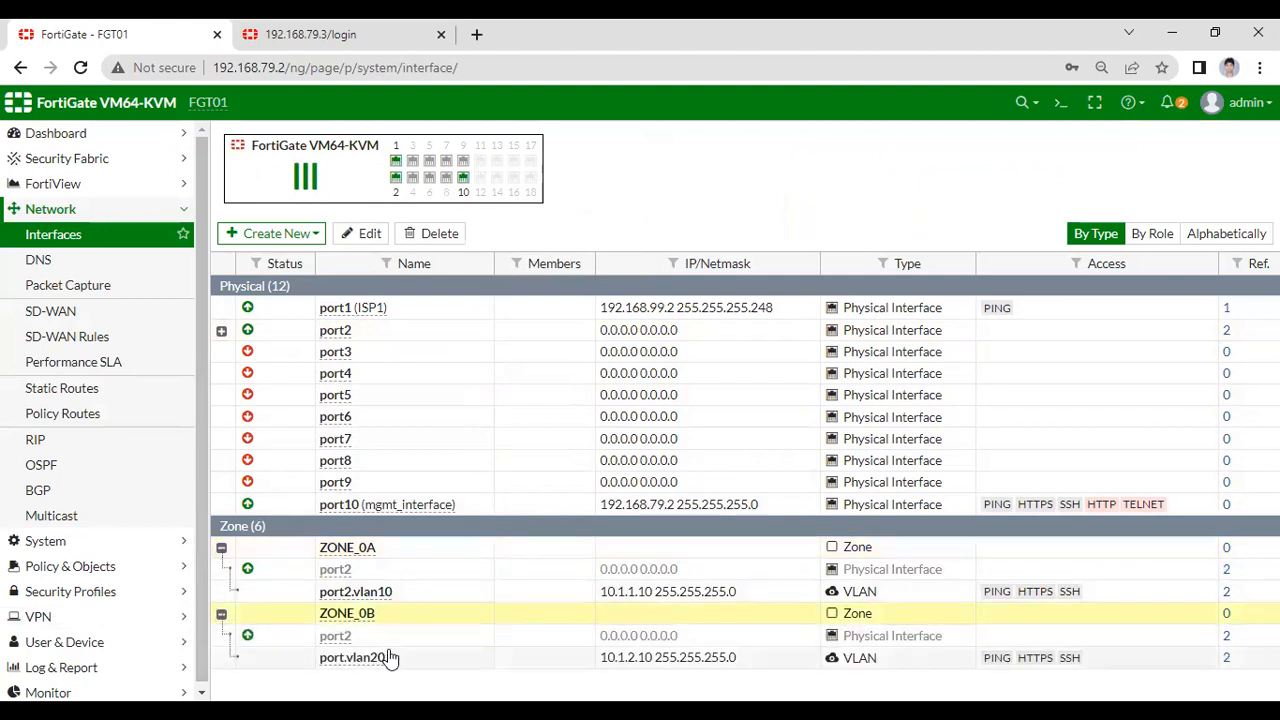
left_click(221, 614)
left_click(221, 549)
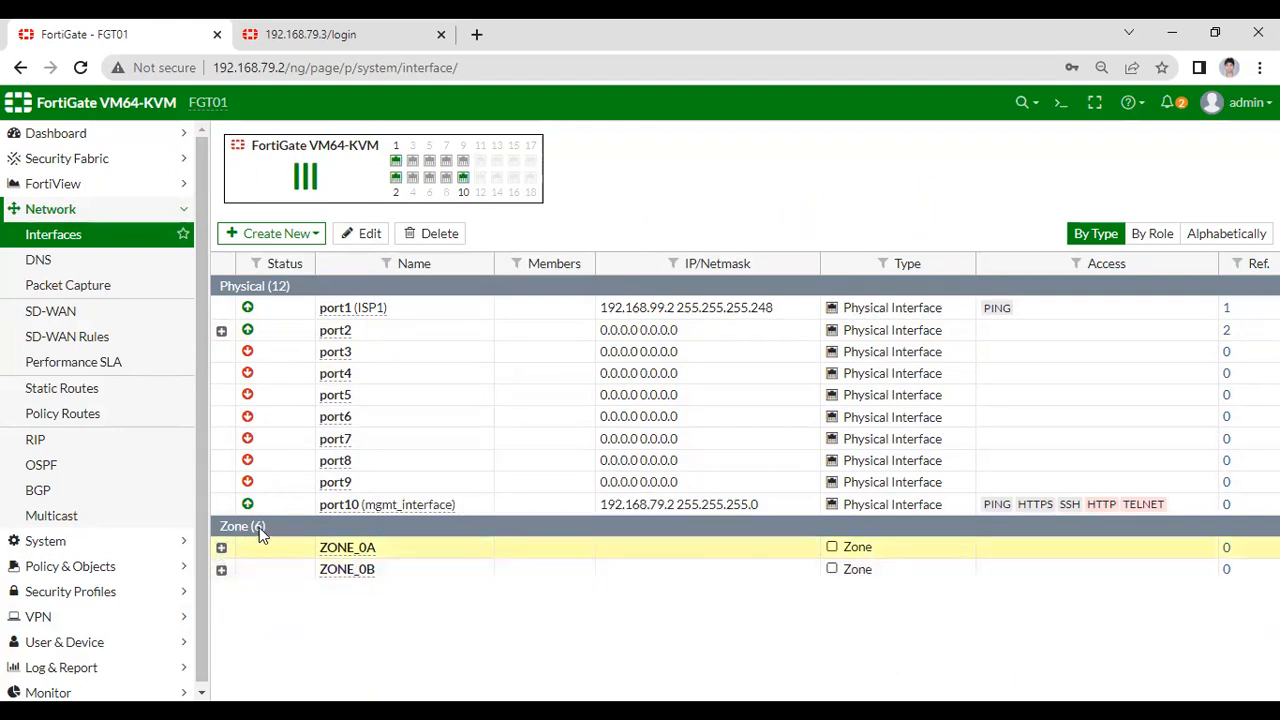
left_click(63, 390)
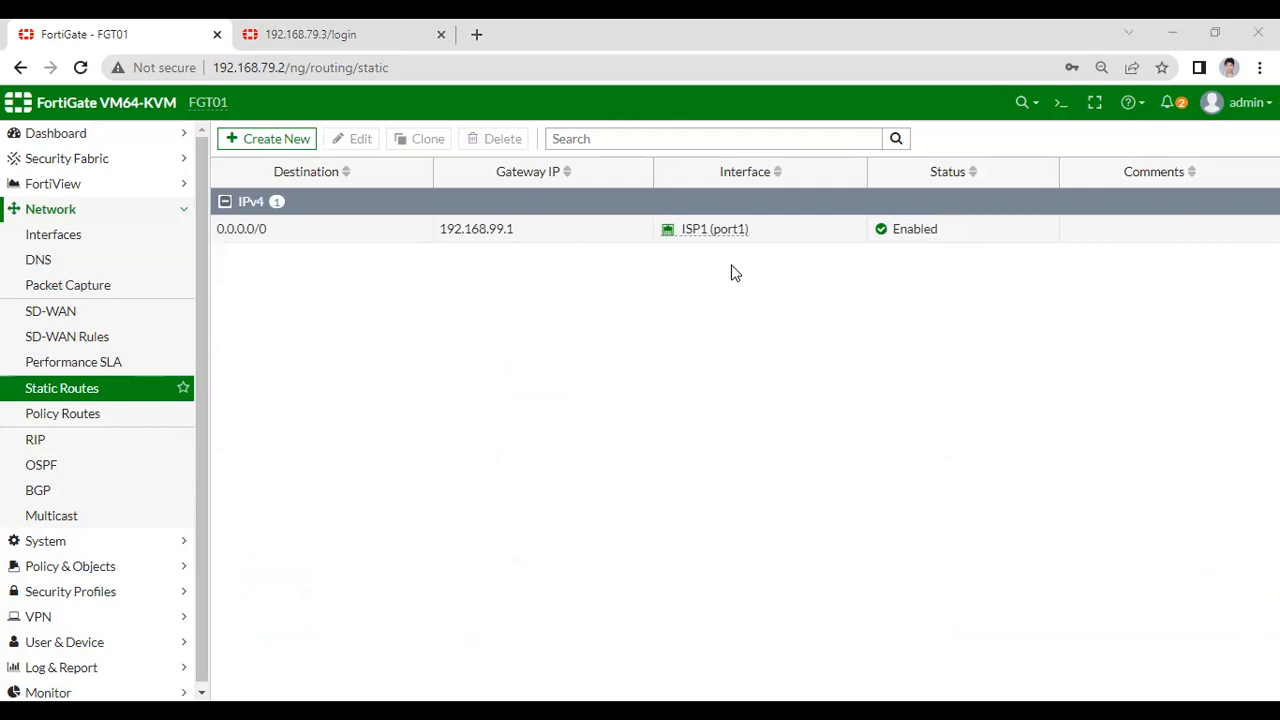
key("alt+Tab")
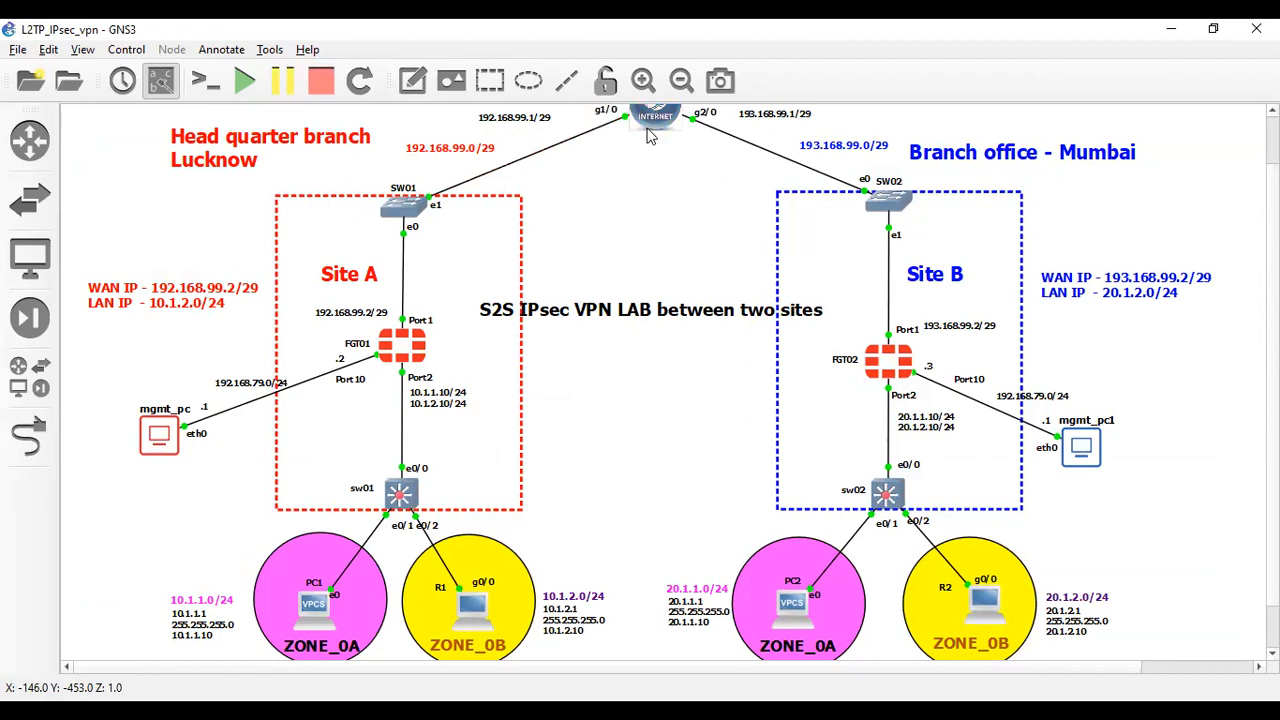
- Inspect the INTERNET router node in the GNS3 two-site VPN topology
mouse_move(650, 137)
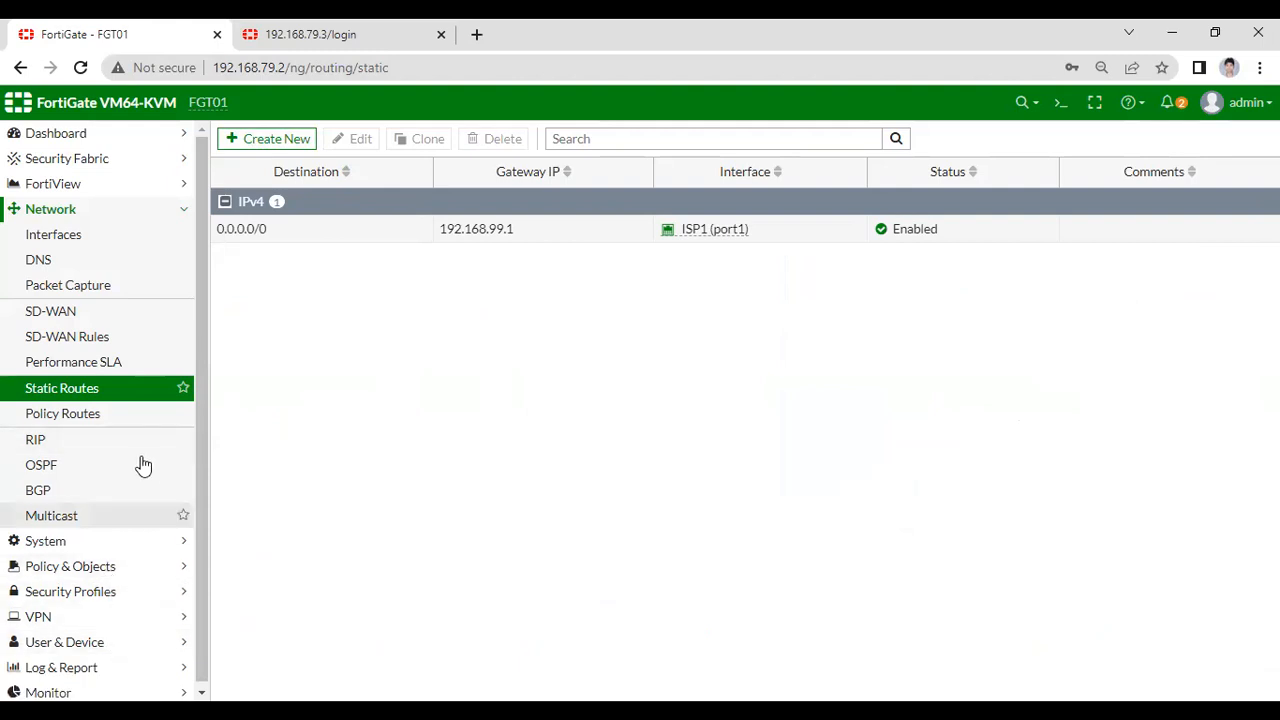
- In the IPsec Wizard, name the Site to Site, No NAT, FortiGate tunnel HQ_to_Branch and continue
left_click(145, 209)
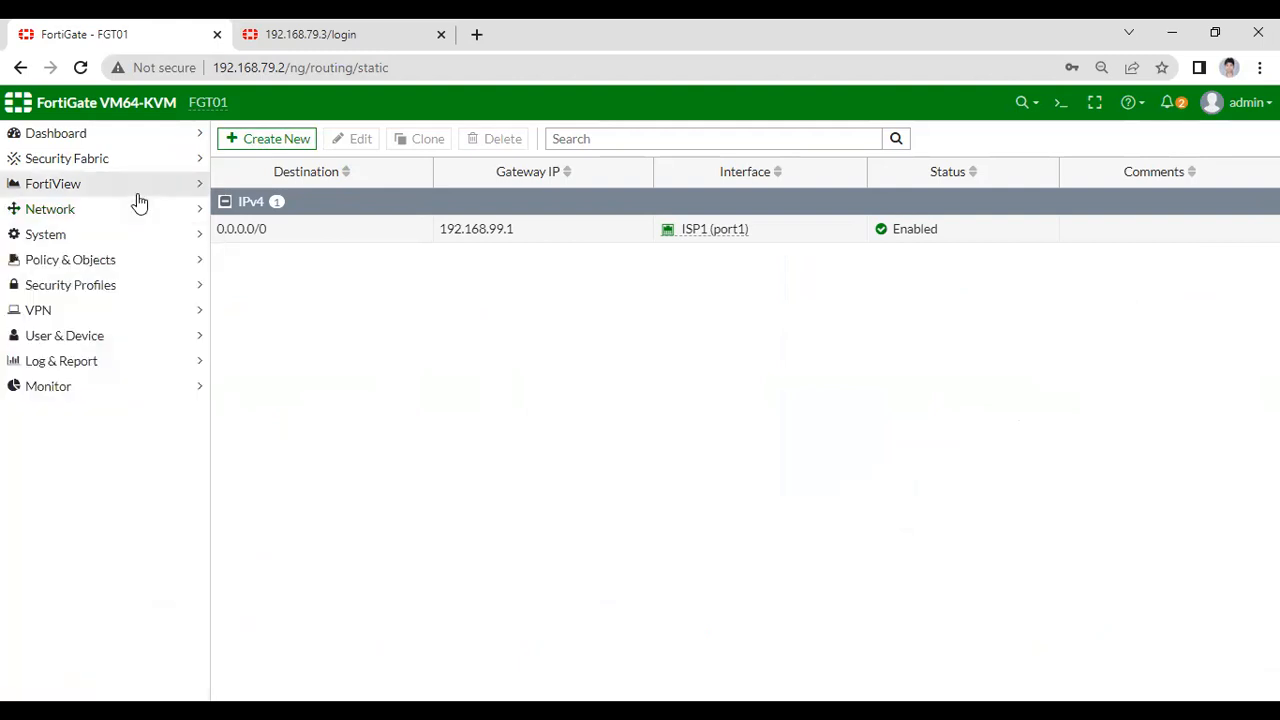
left_click(73, 314)
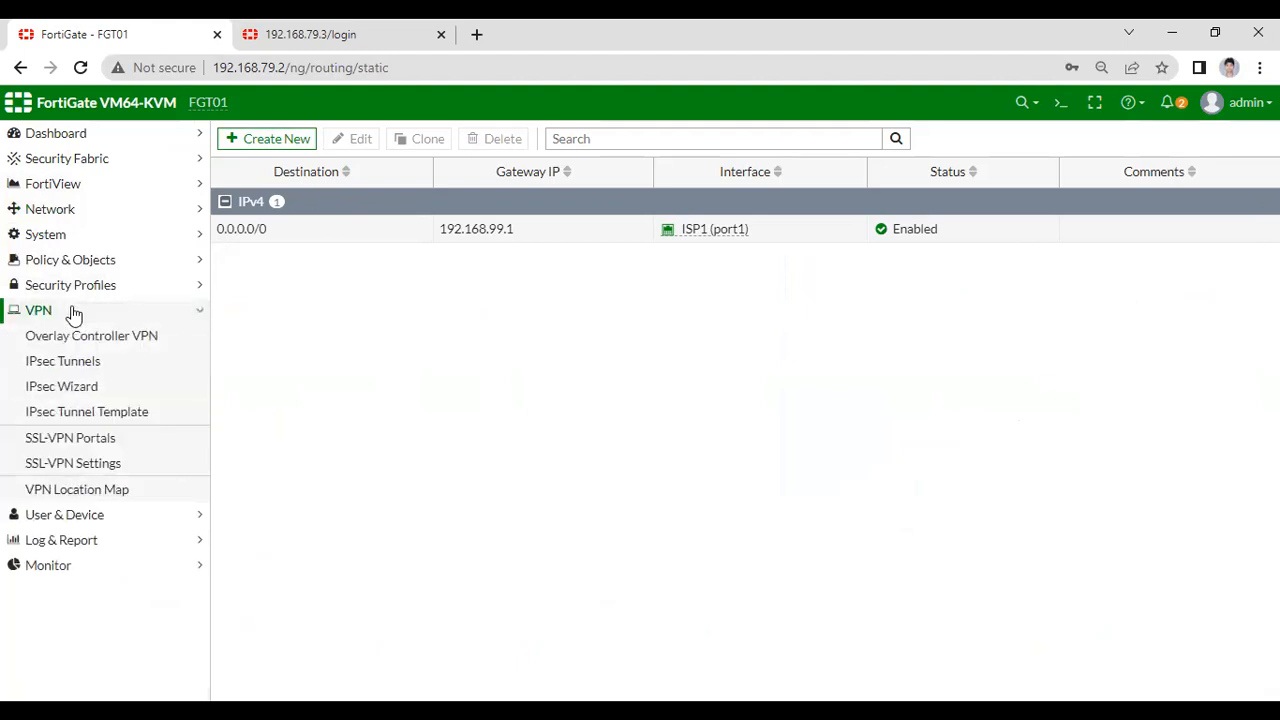
left_click(65, 395)
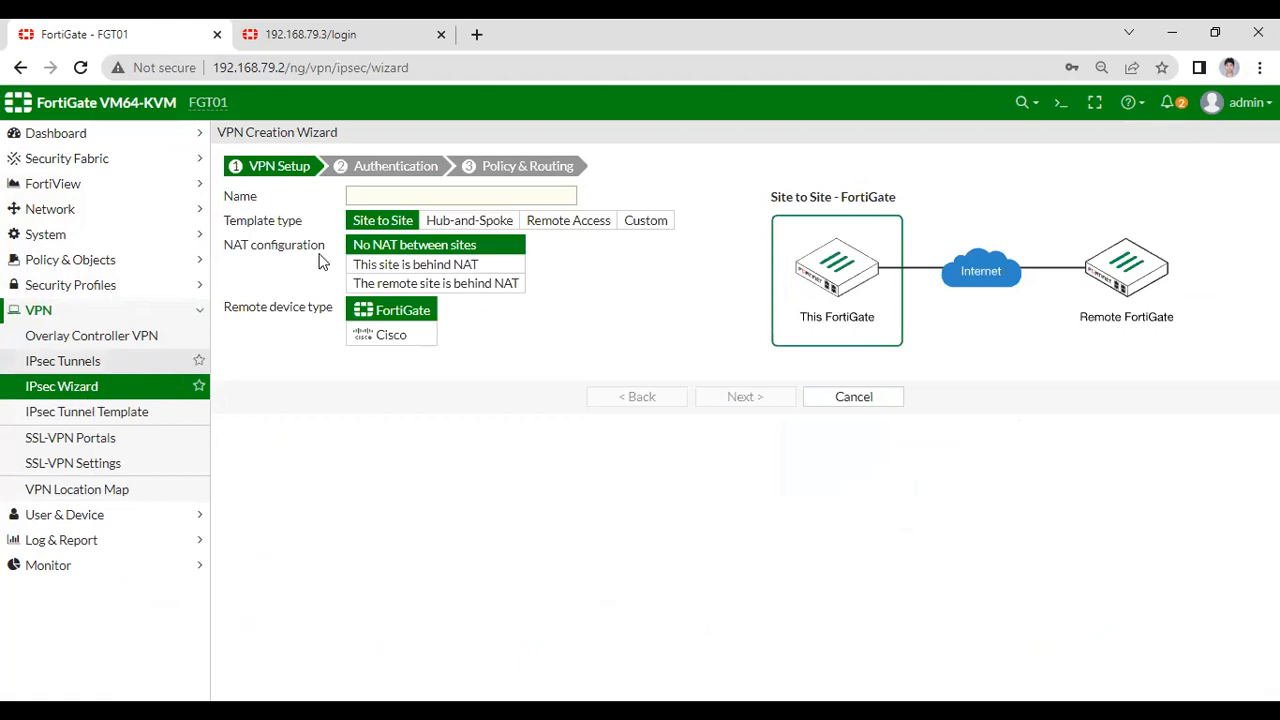
left_click(367, 195)
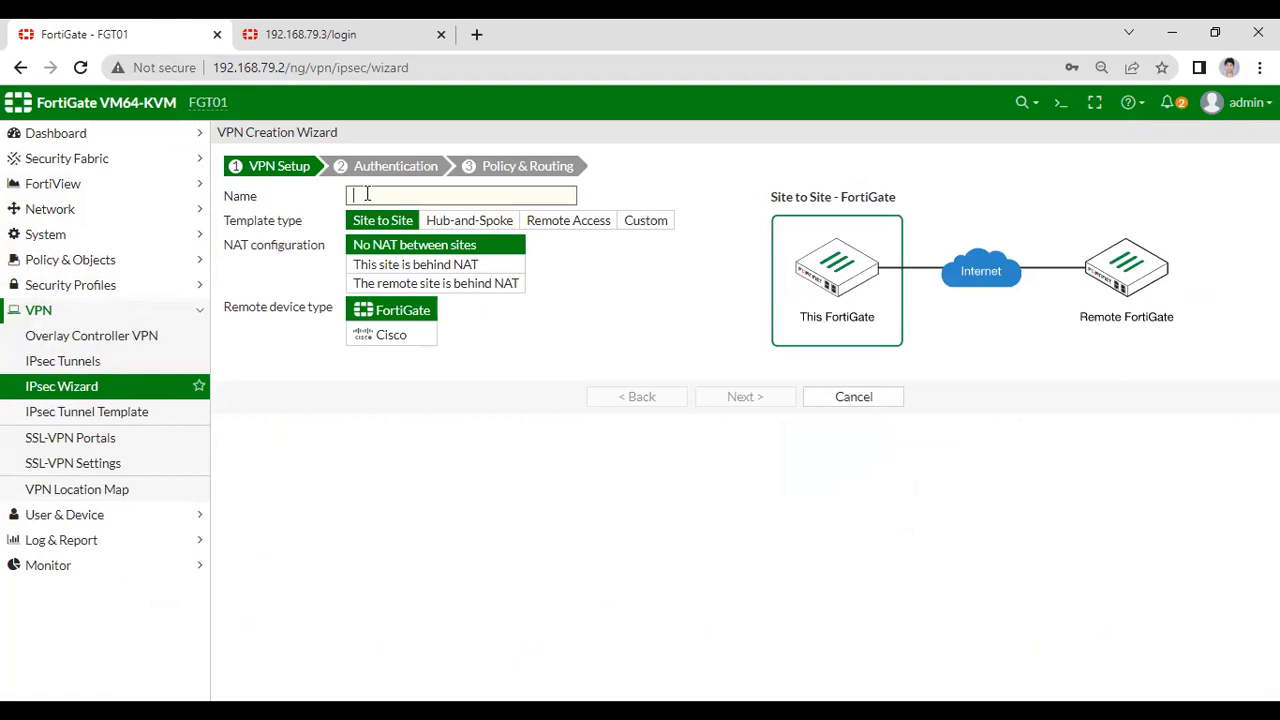
type("HQ_to_Branch")
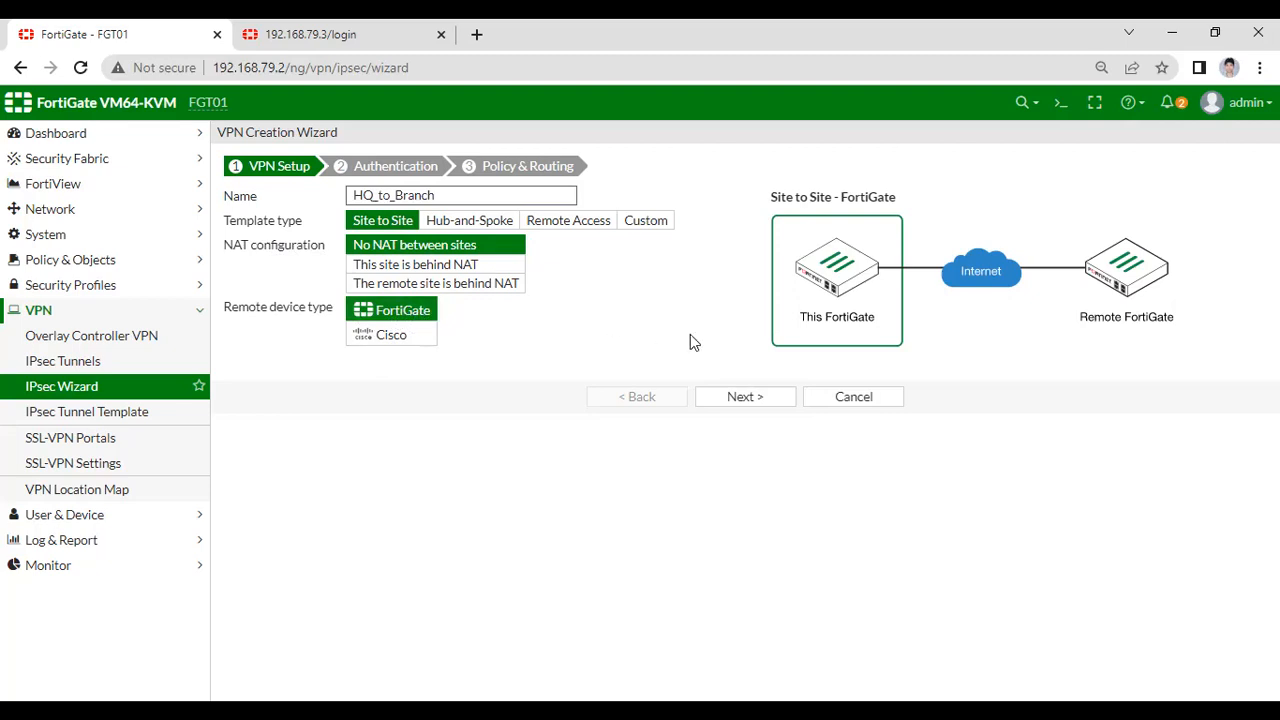
left_click(757, 404)
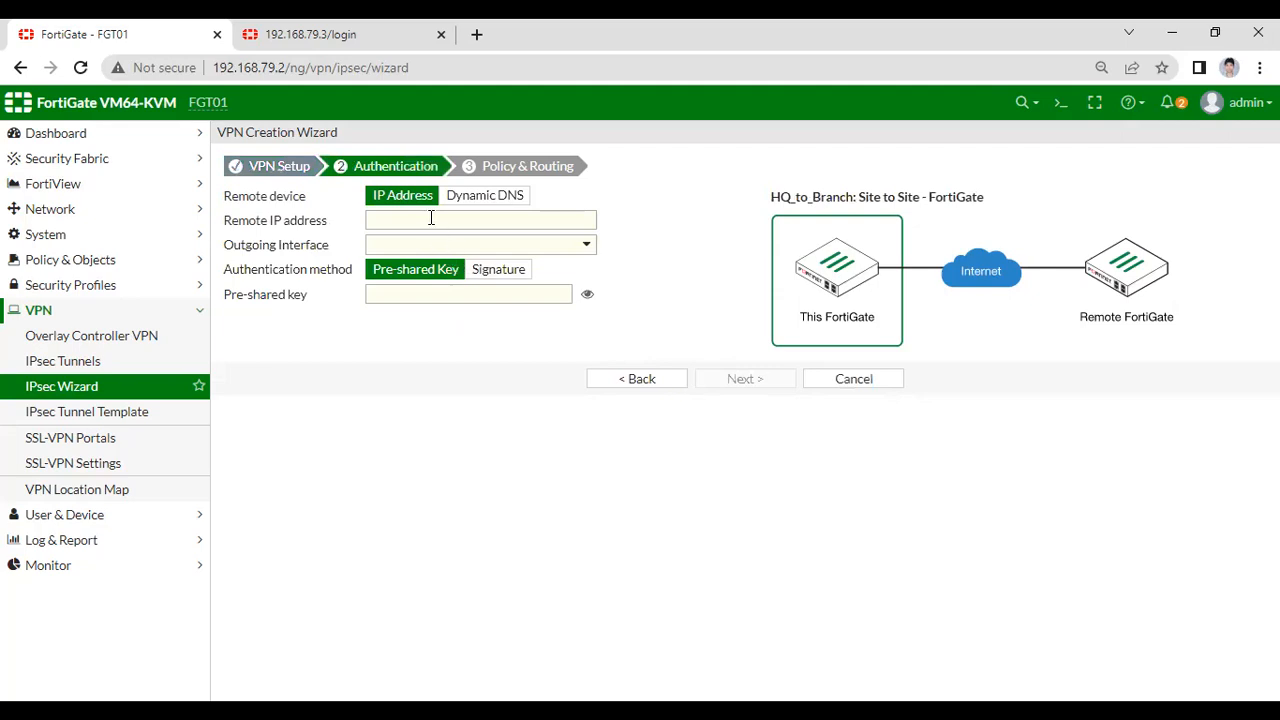
- Set remote IP 193.168.99.2, outgoing interface ISP1 (port1) and the pre-shared key, then continue
left_click(432, 220)
type("193")
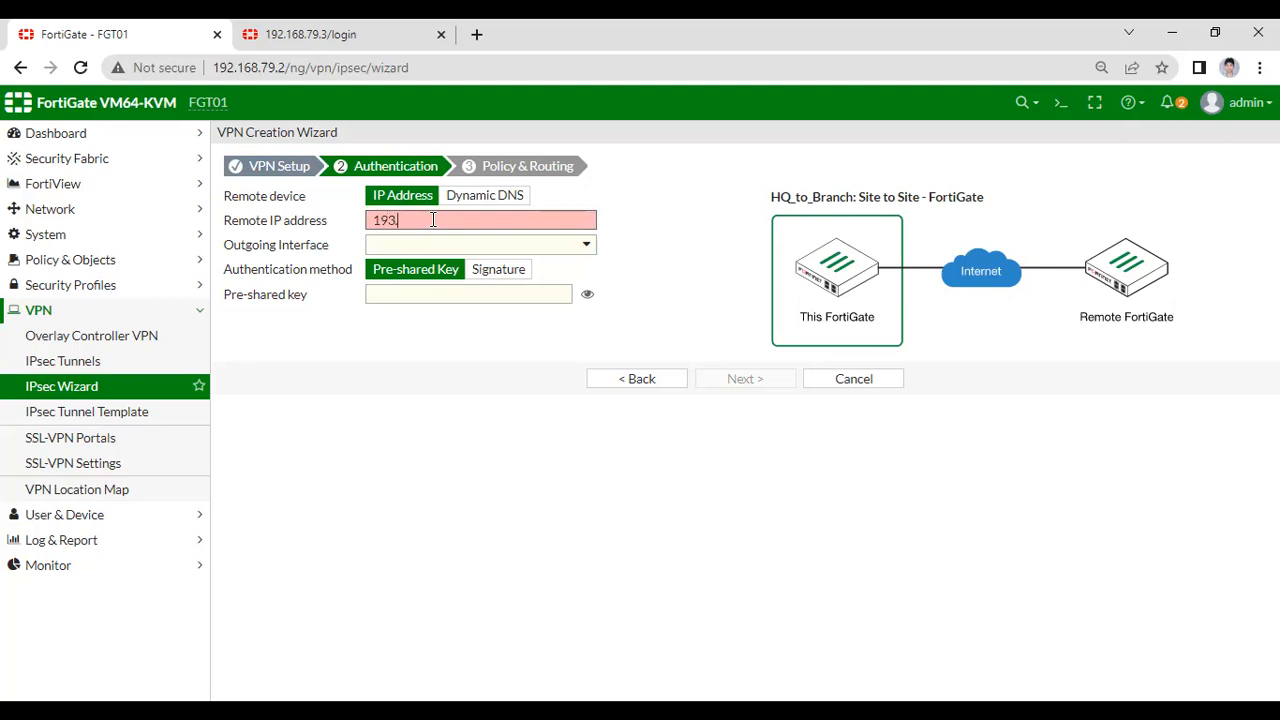
type(".168.91.2")
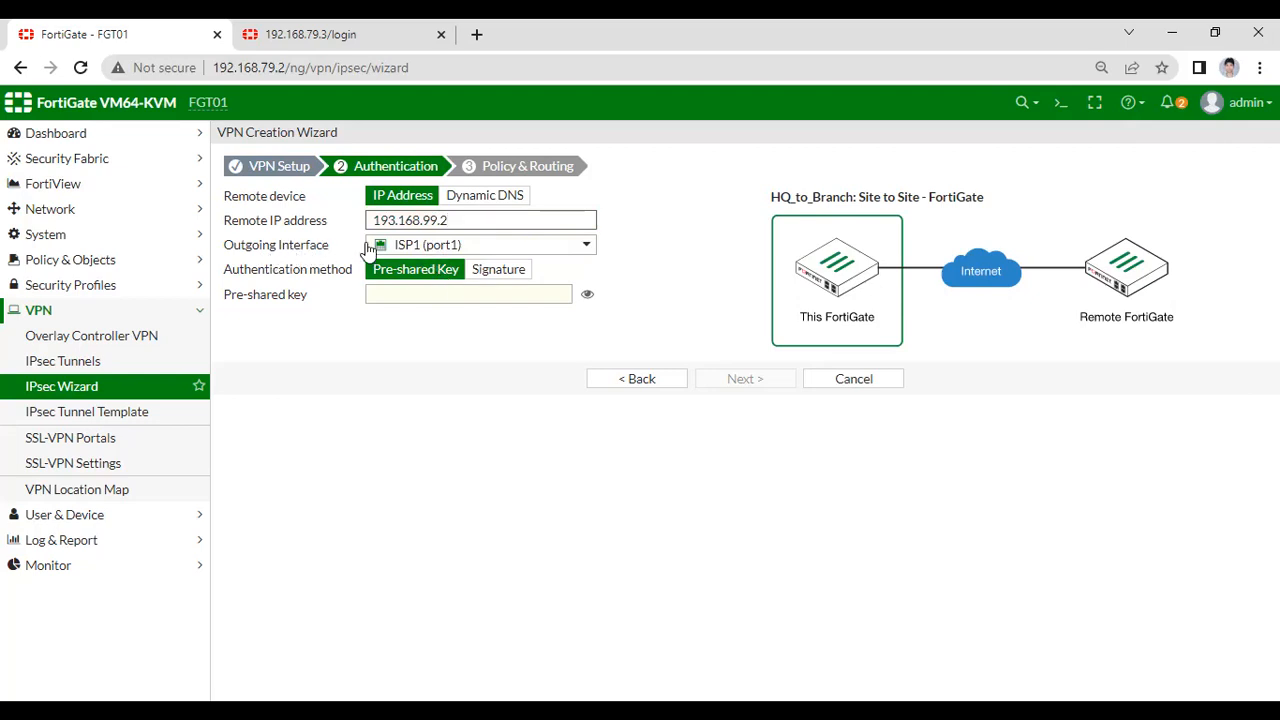
left_click(409, 250)
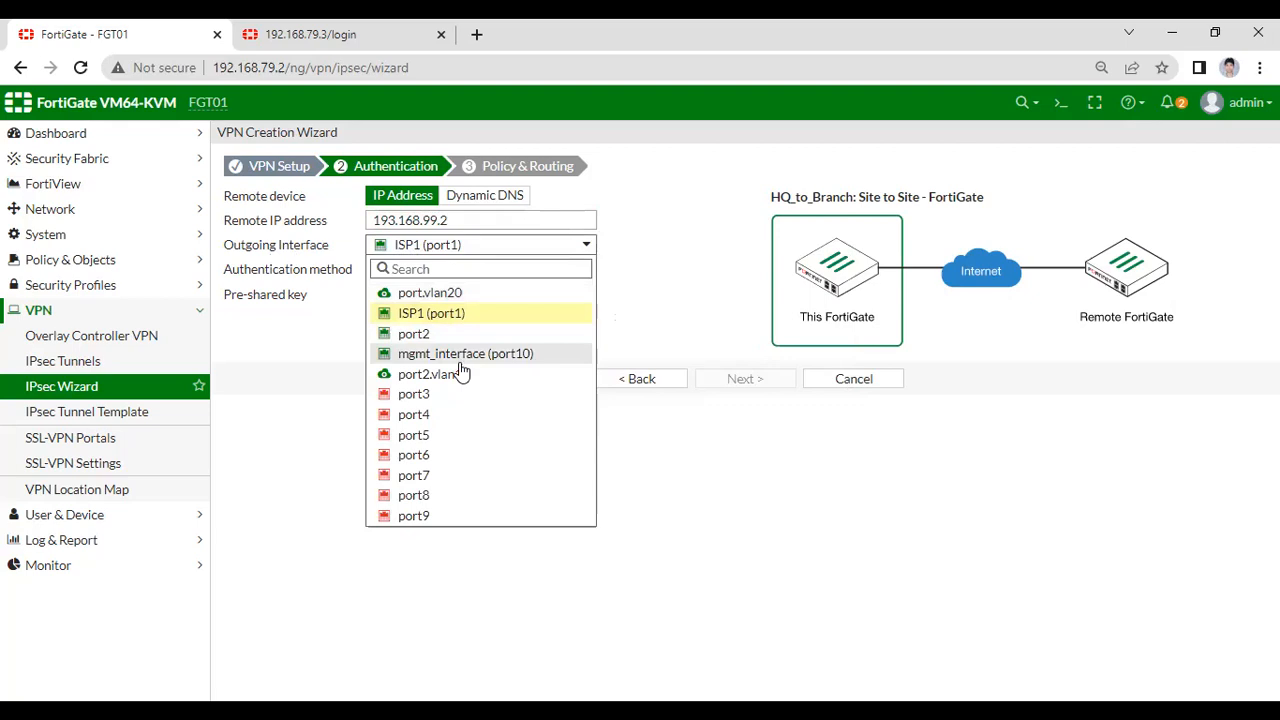
left_click(424, 314)
left_click(410, 299)
type("fort")
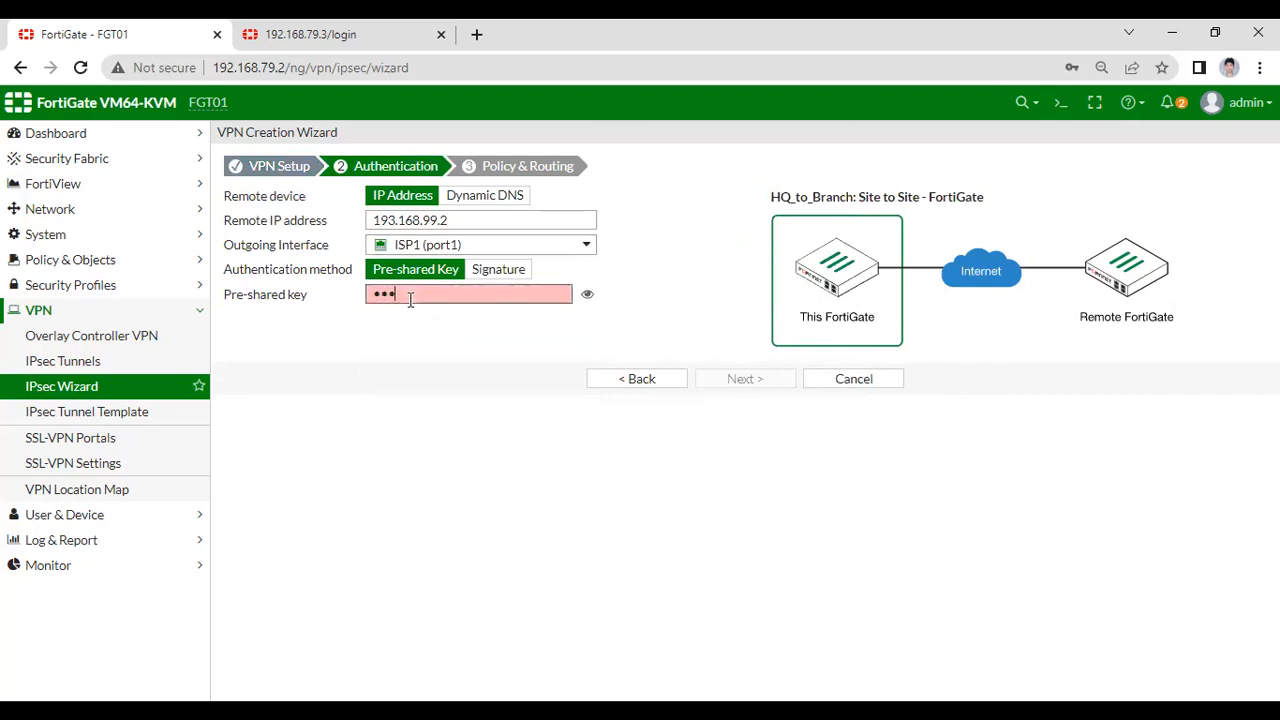
type("inet")
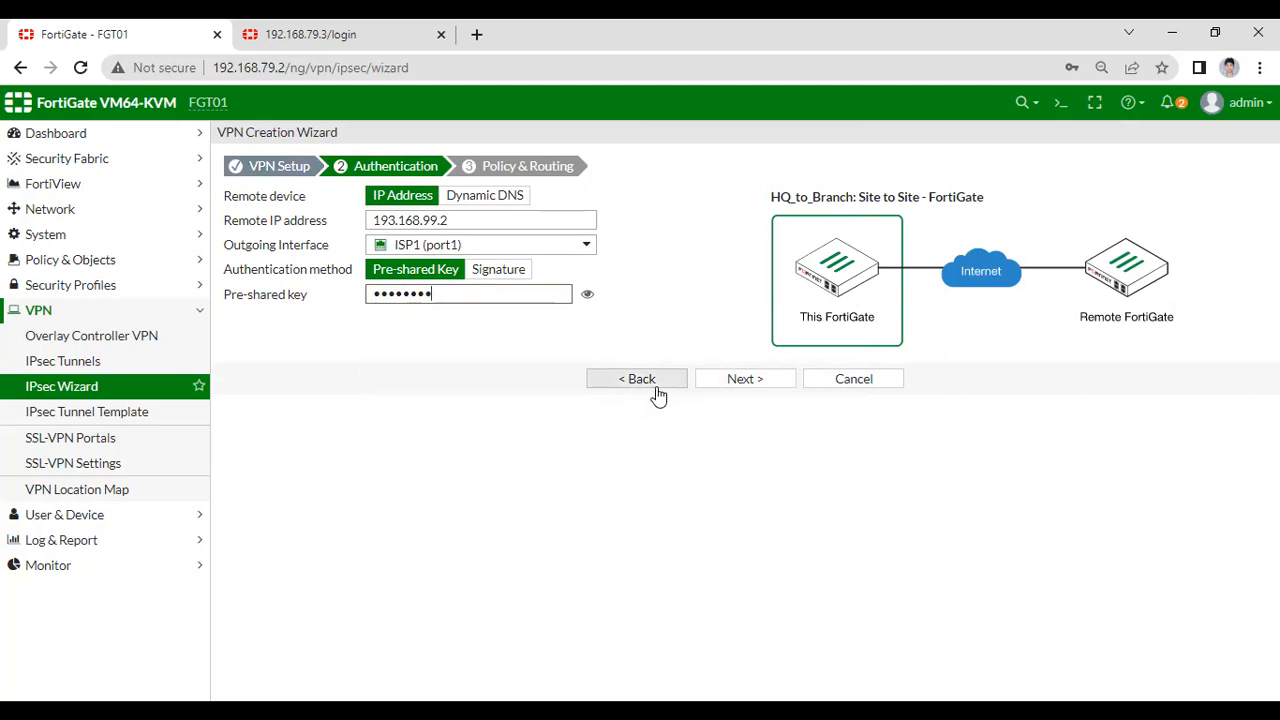
left_click(740, 382)
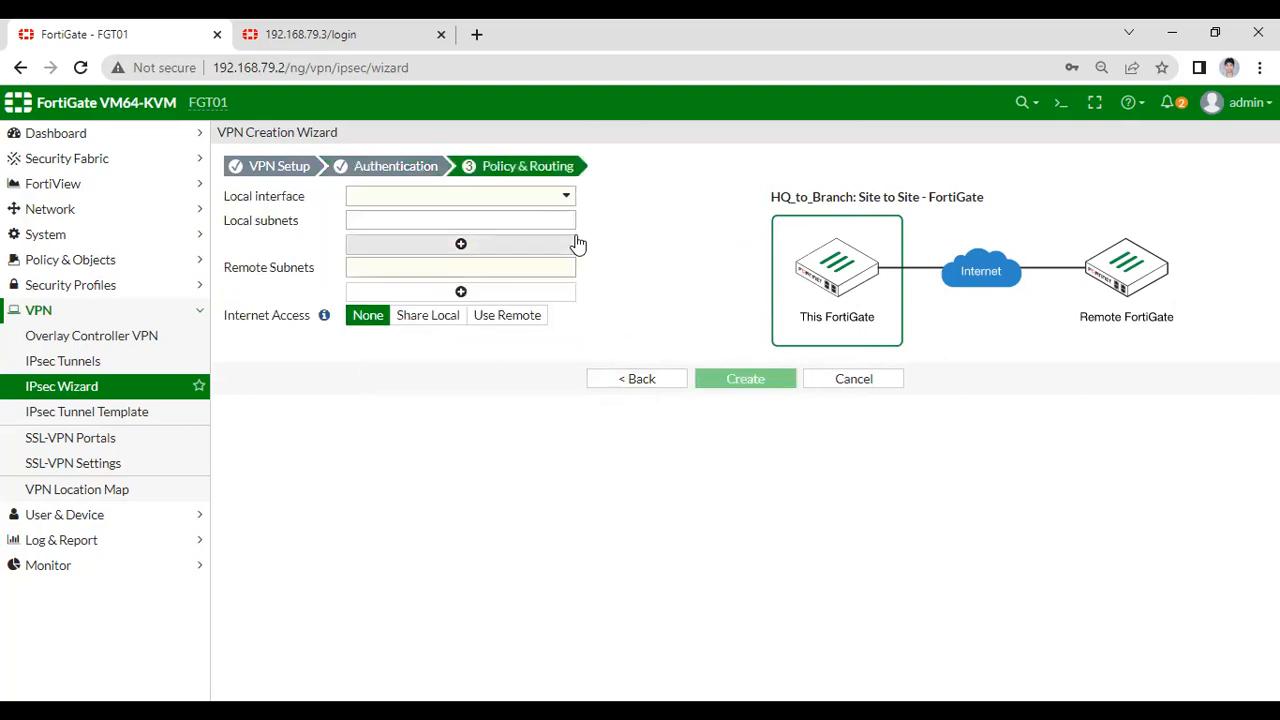
- Set local interface ZONE_0B, local subnet 10.1.2.0/24 and remote subnet 20.1.2.0/24
left_click(557, 200)
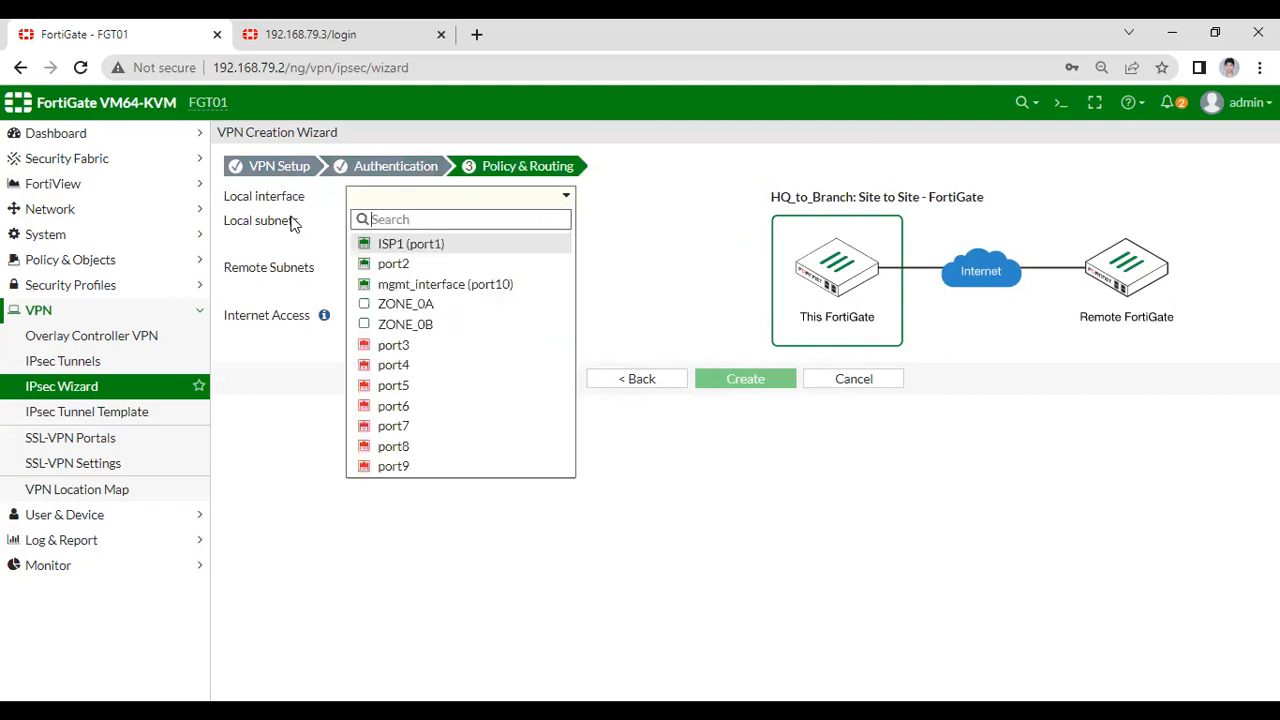
left_click(408, 328)
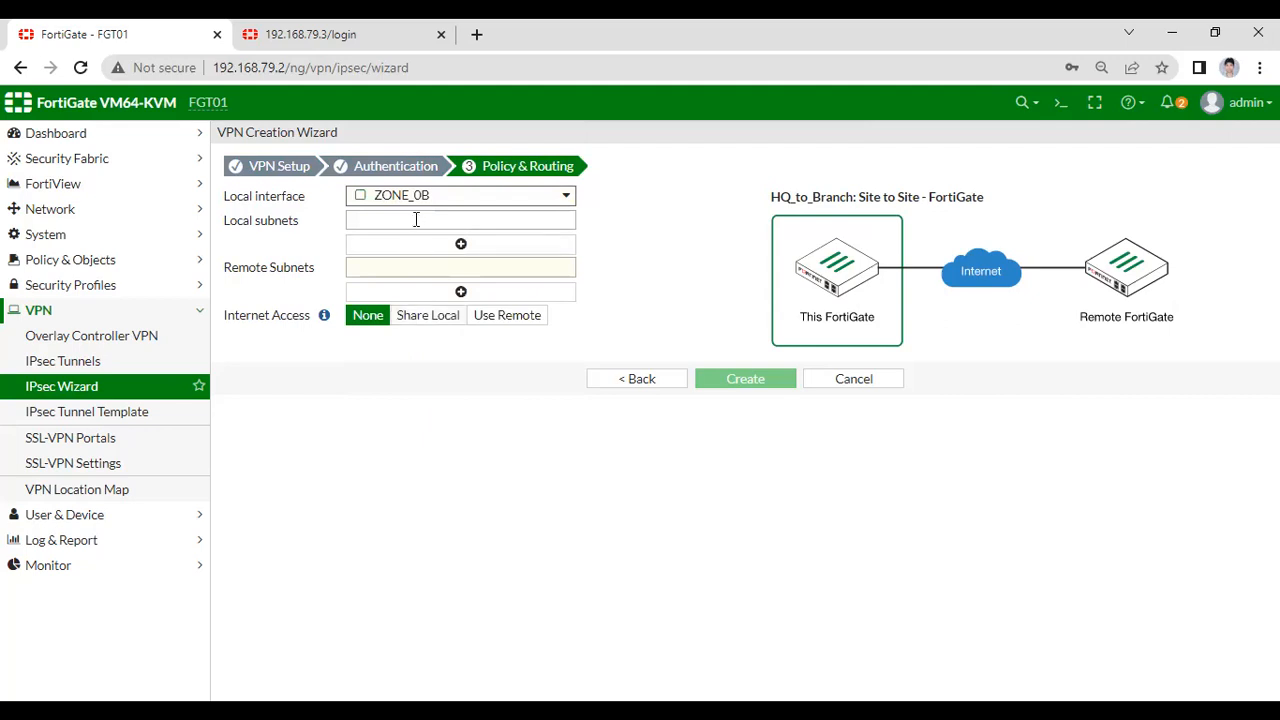
left_click(418, 216)
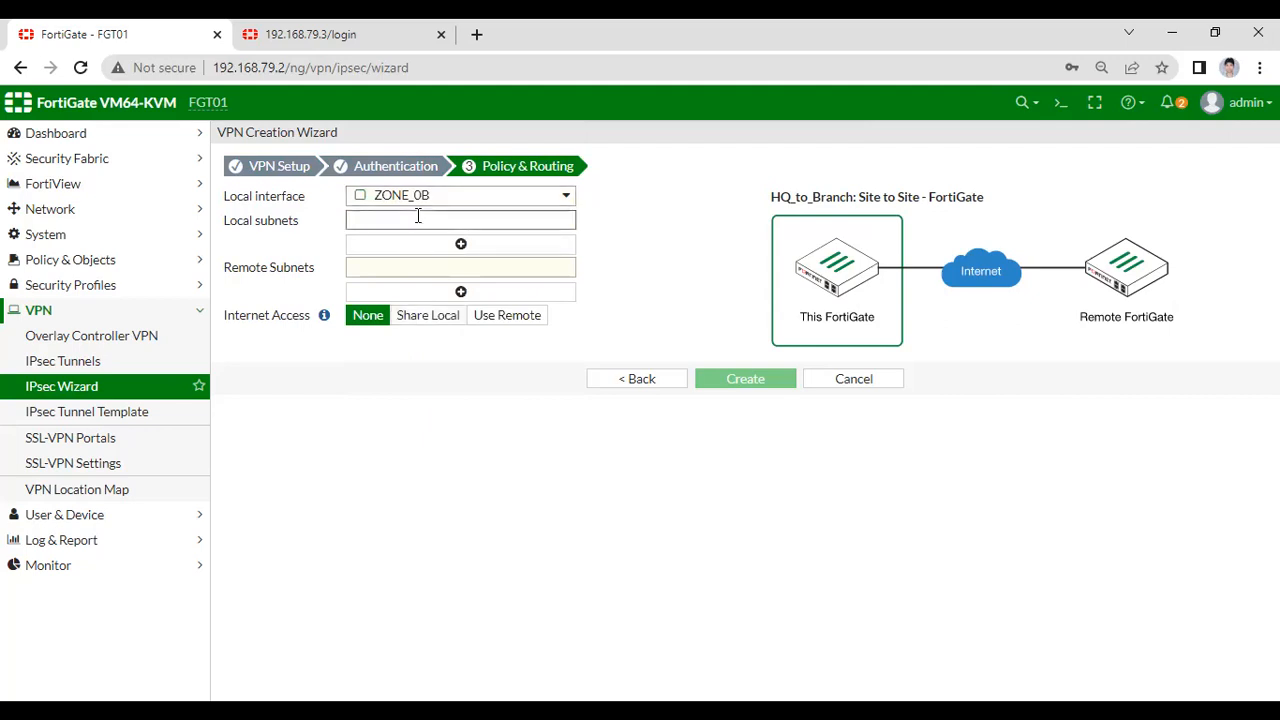
type("10")
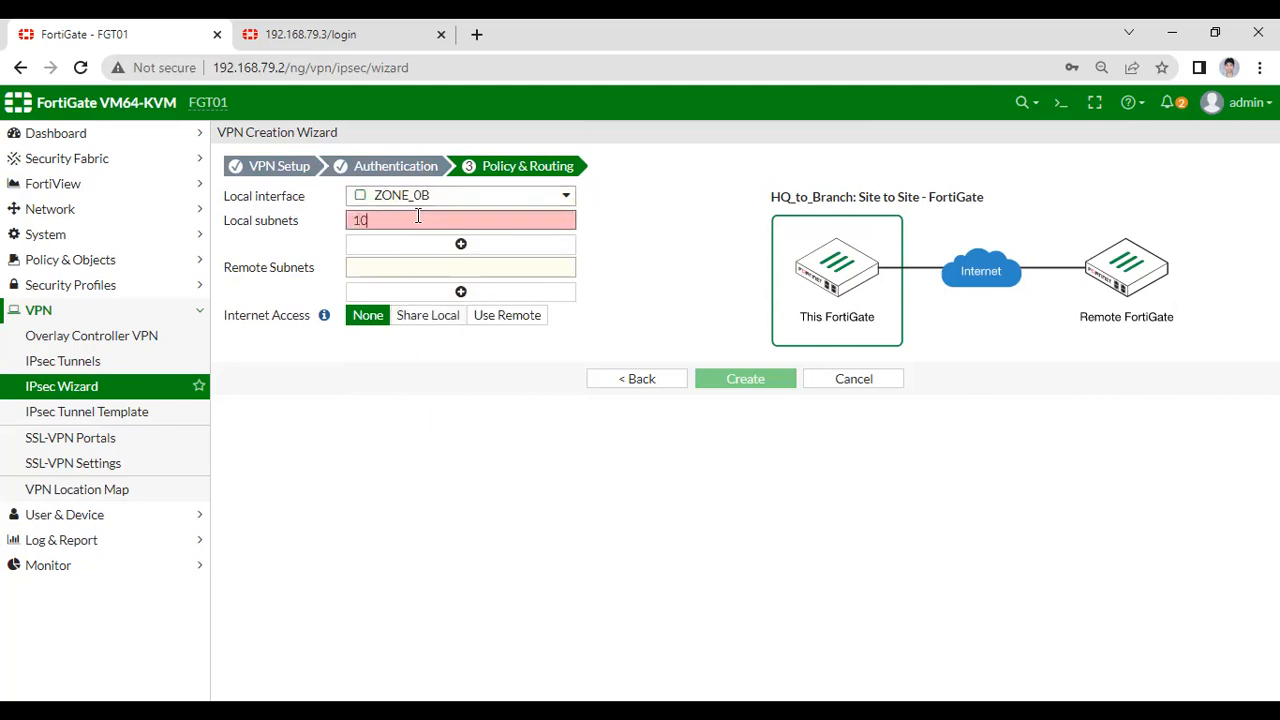
type(".1.2.0/24")
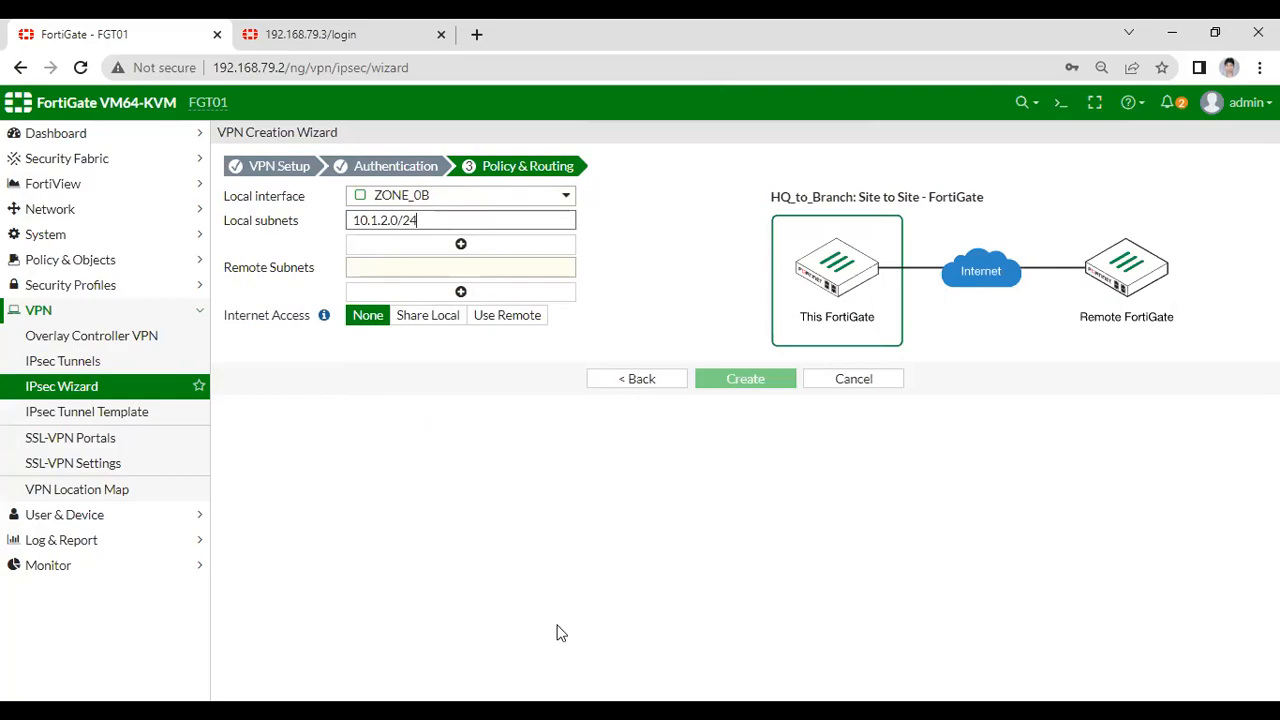
key("alt+Tab")
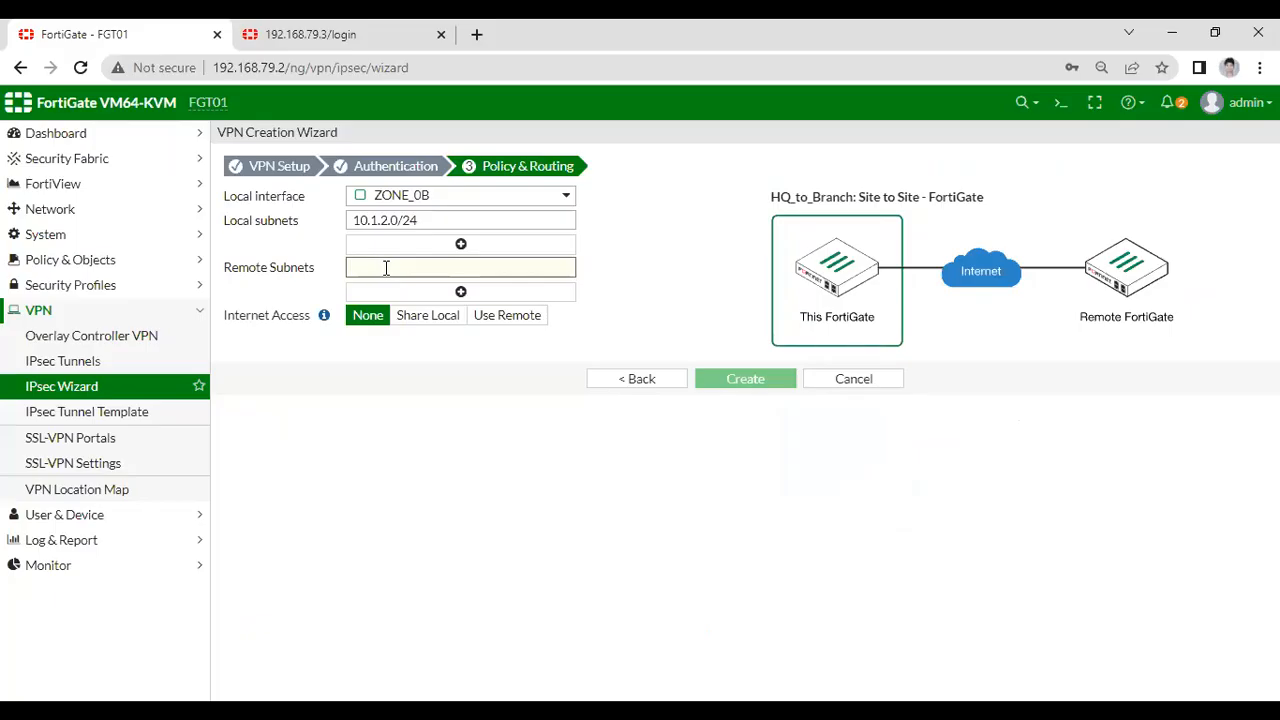
type("20.1.2.0/24")
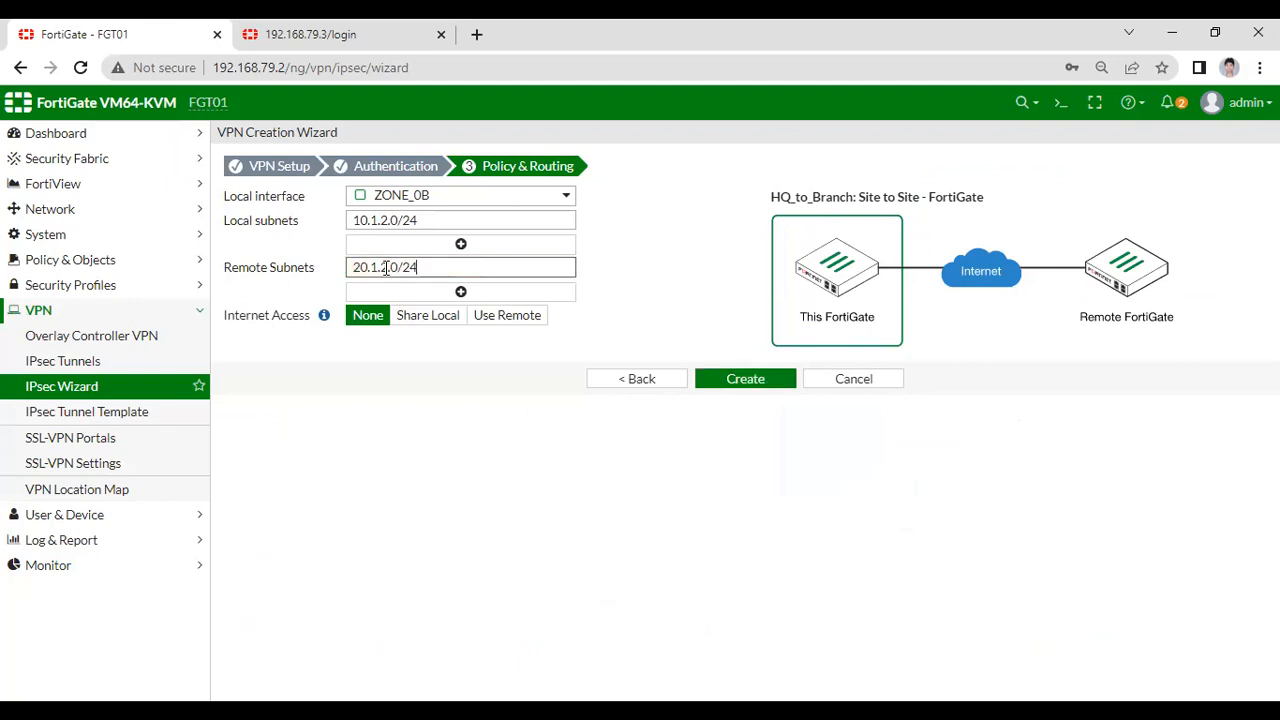
- Create the HQ_to_Branch VPN and look over the Summary of Created Objects
left_click(734, 383)
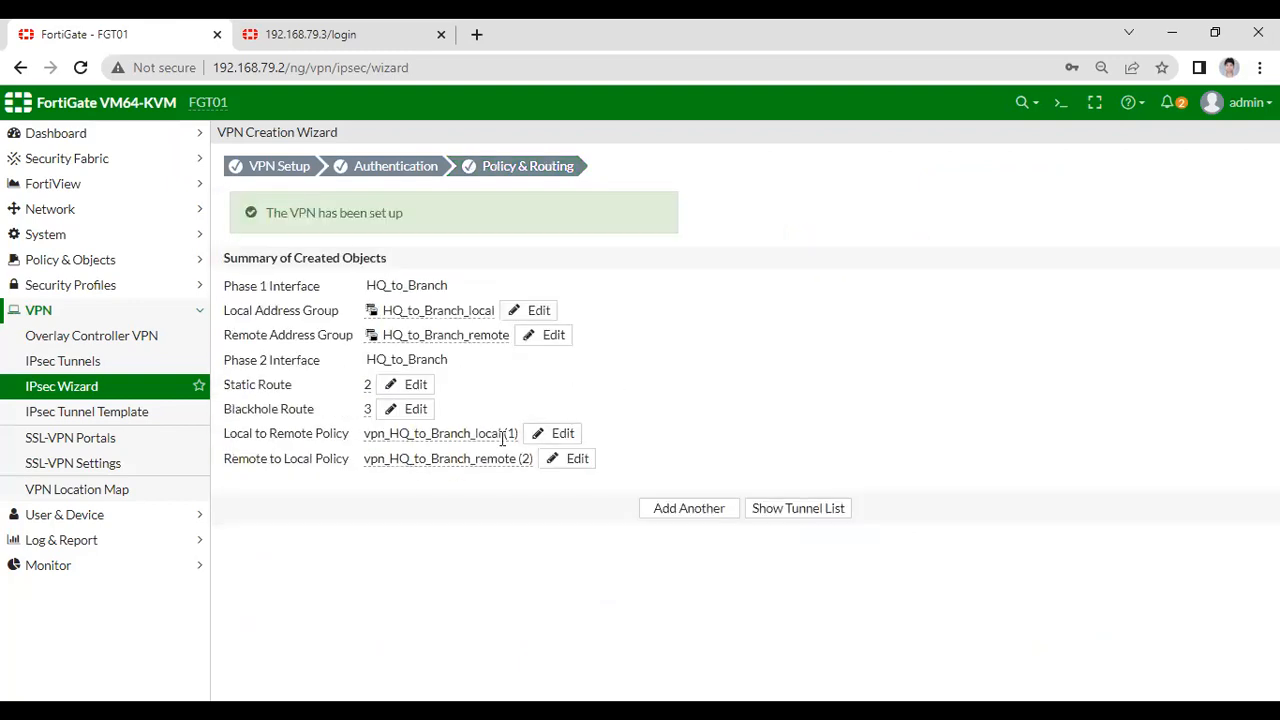
mouse_move(495, 440)
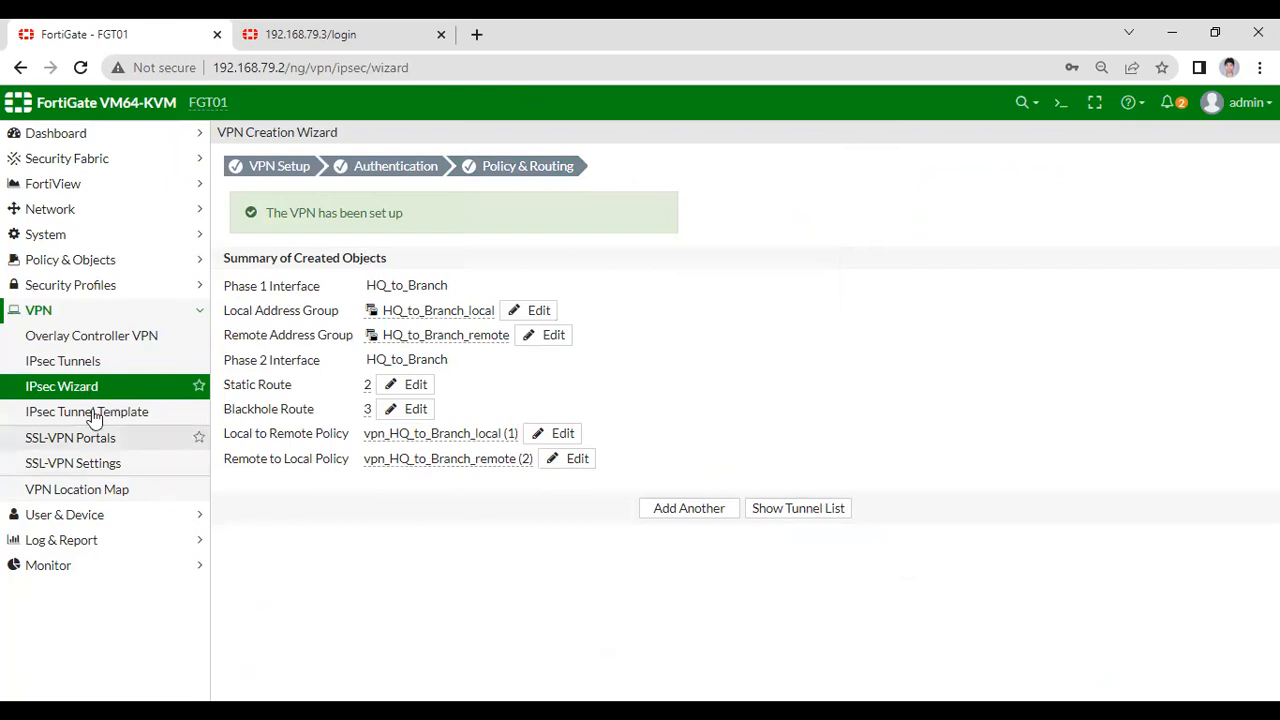
left_click(115, 263)
- Review the two HQ_to_Branch ACCEPT policies, then the wizard's HQ_to_Branch_remote tunnel and Blackhole routes
left_click(68, 292)
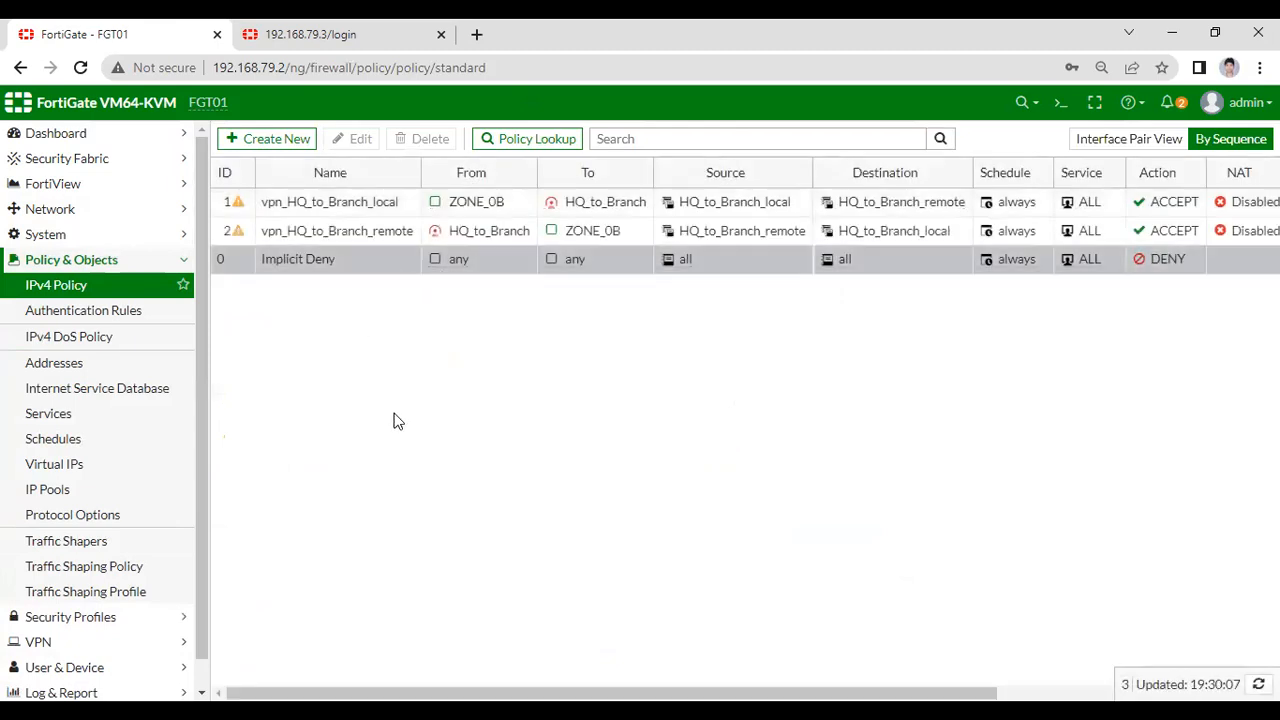
mouse_move(440, 693)
left_mouse_down()
mouse_move(641, 693)
mouse_move(441, 693)
left_mouse_up()
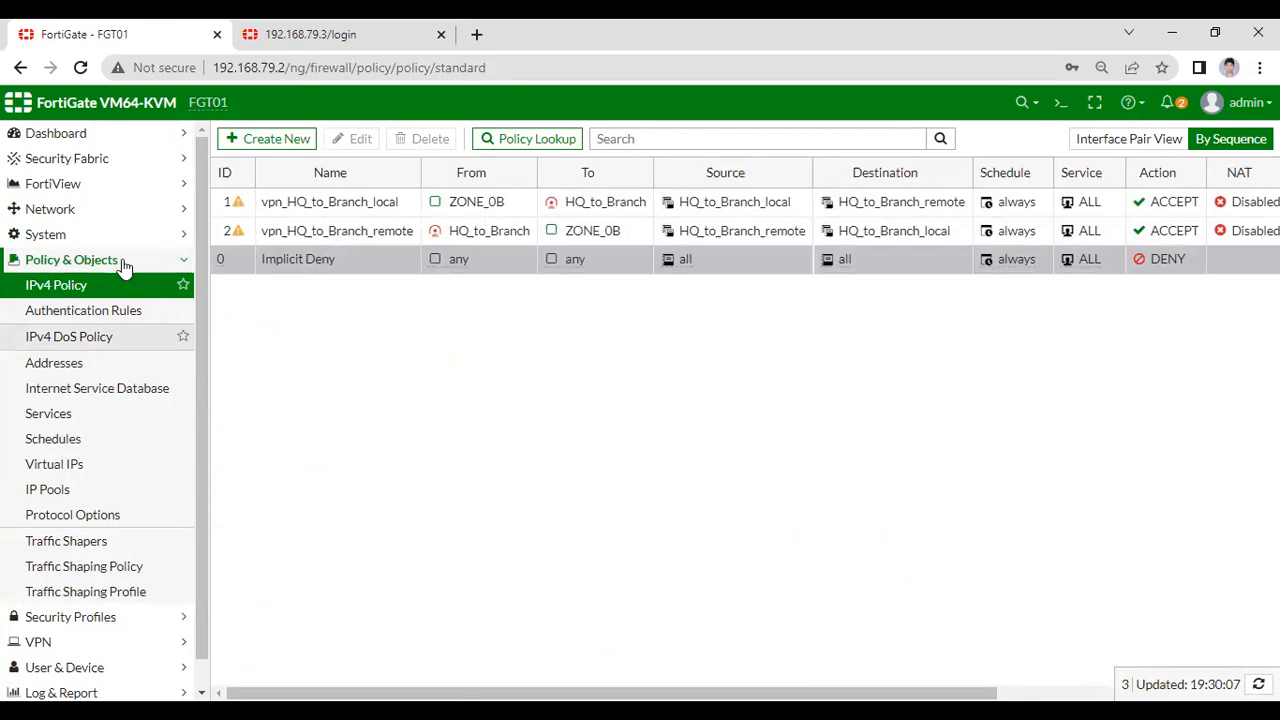
left_click(60, 209)
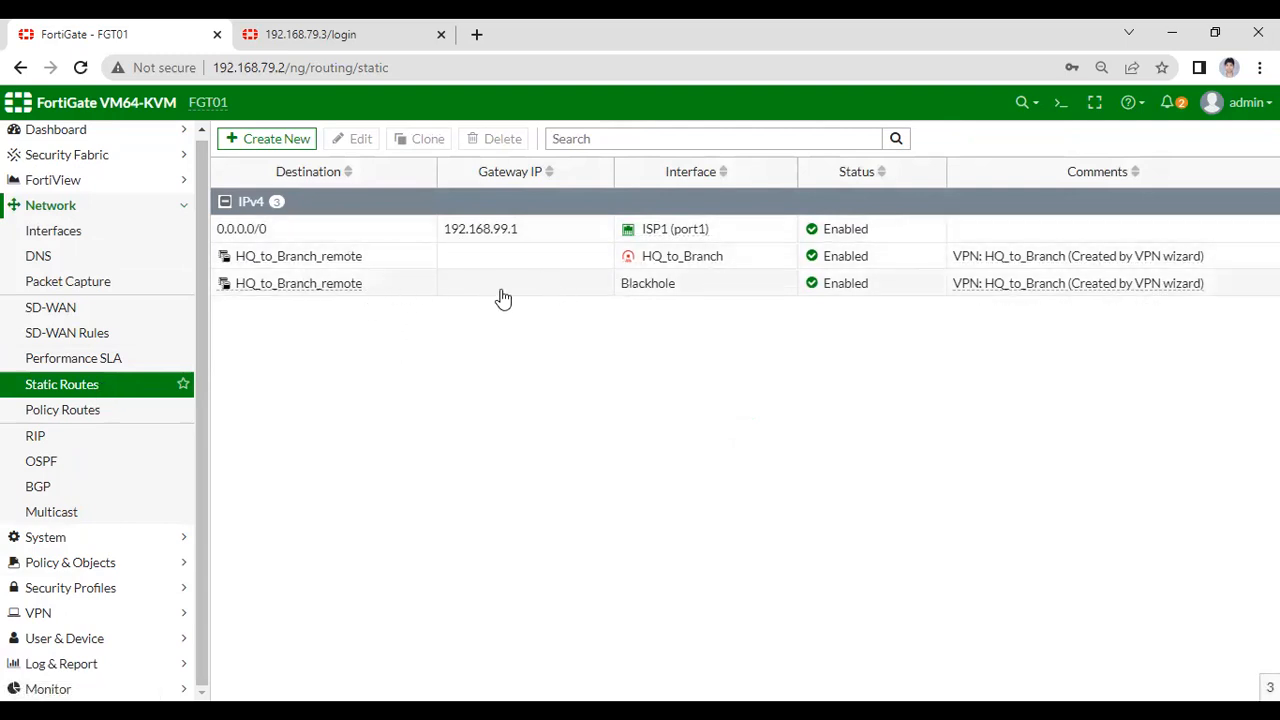
mouse_move(357, 285)
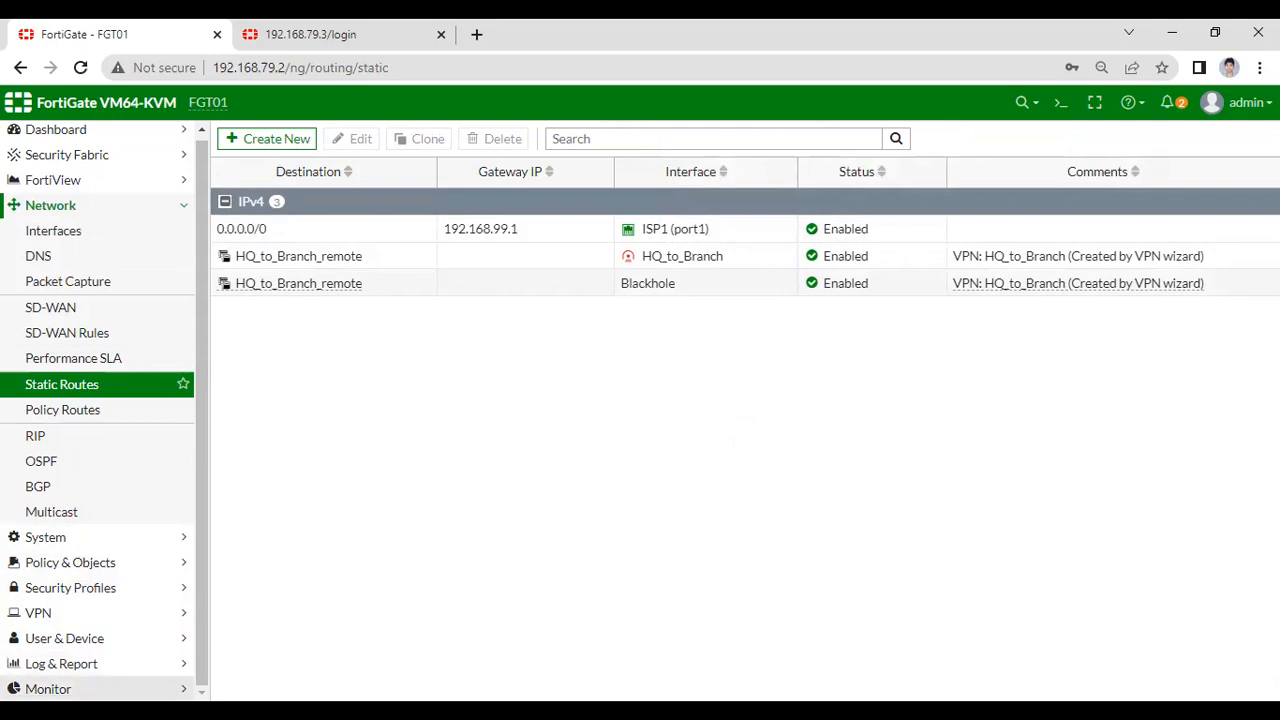
left_click(88, 689)
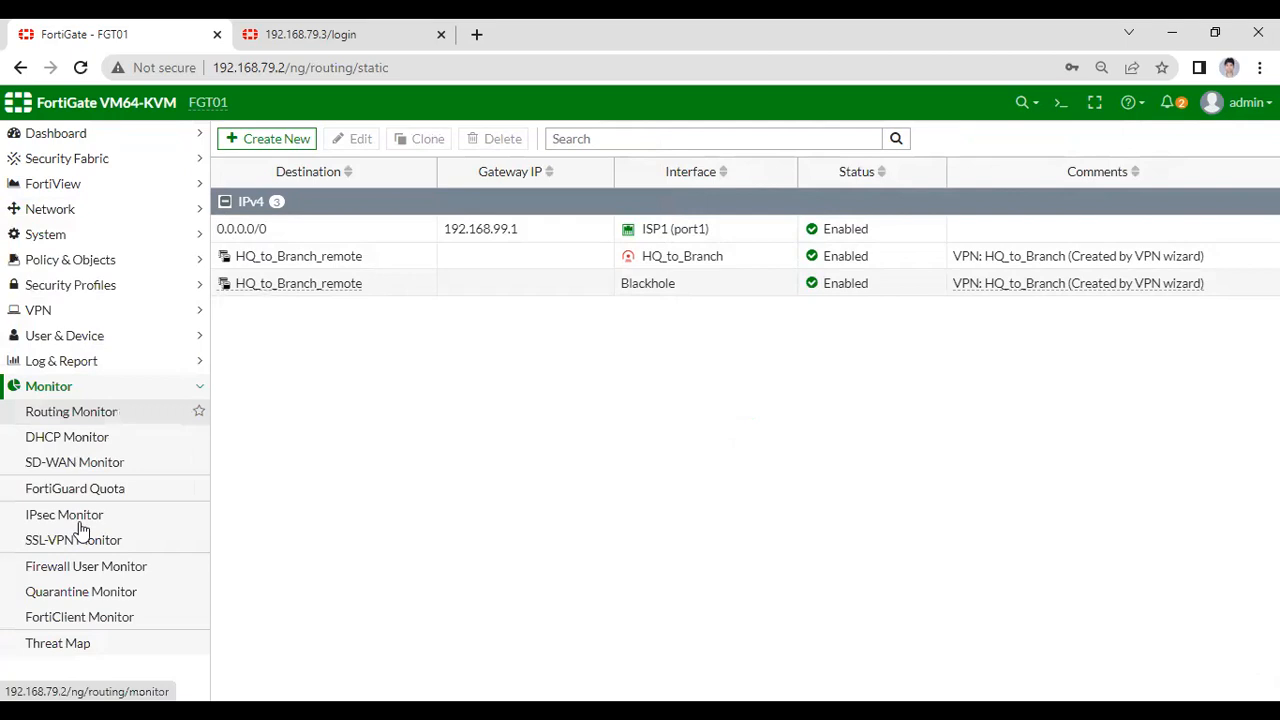
- Check FGT01's IPsec Monitor, where HQ_to_Branch shows 0 B, then bring up FGT02's login page
left_click(80, 522)
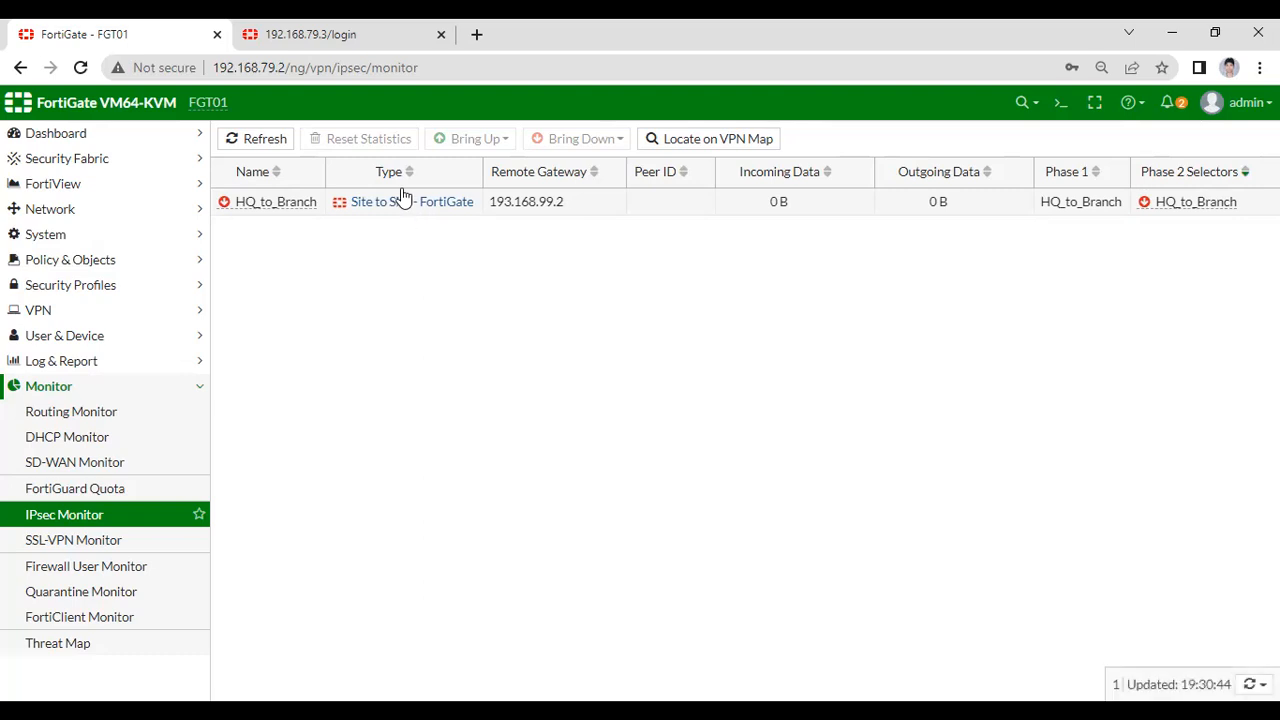
left_click(337, 36)
- Log in to FGT02 with the admin credentials and postpone the file system check
left_click(583, 375)
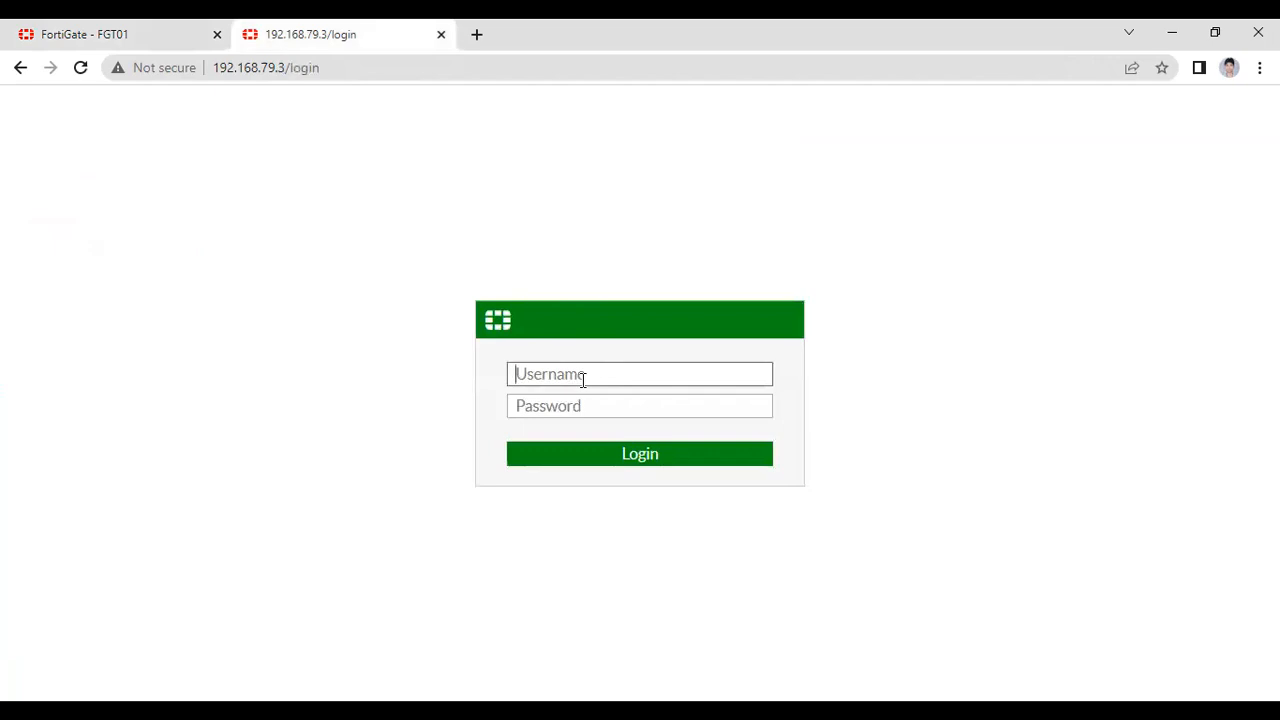
type("admin")
key("Tab")
type("123")
key("Return")
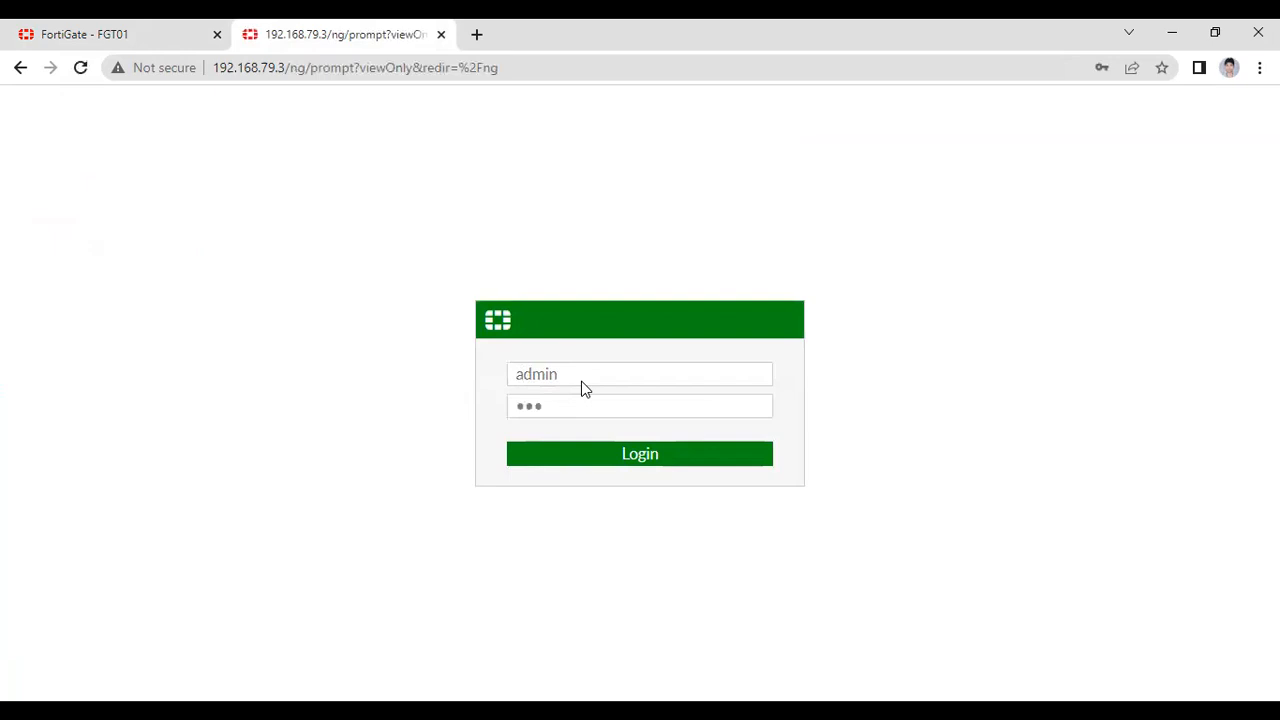
left_click(723, 491)
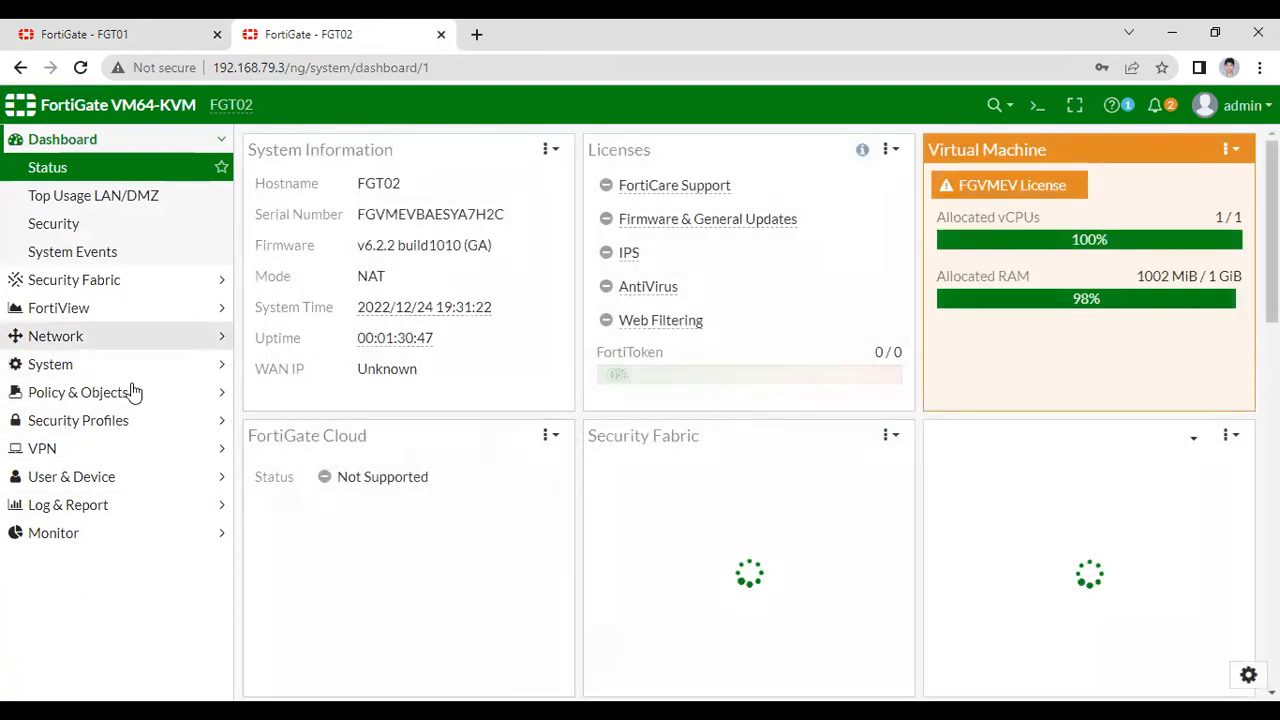
- Inspect FGT02's interfaces: port2's VLAN subinterfaces and the ZONE_0A and ZONE_0B members
left_click(206, 337)
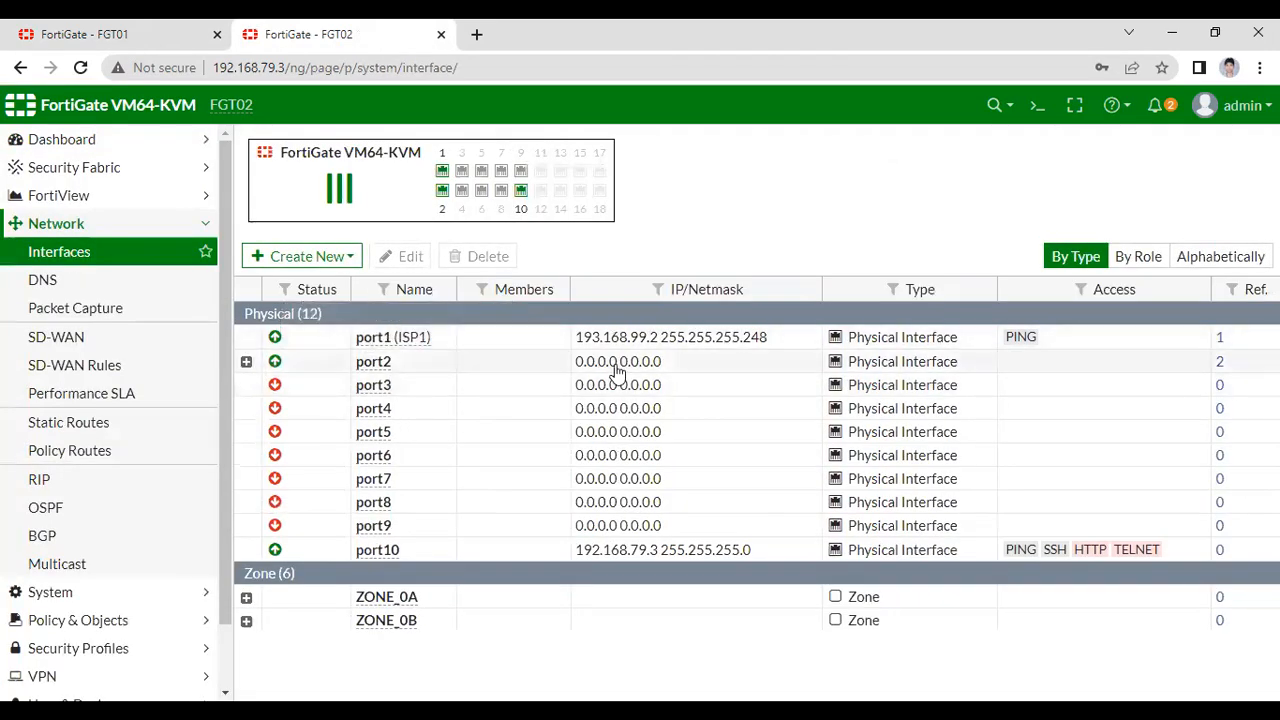
left_click(246, 362)
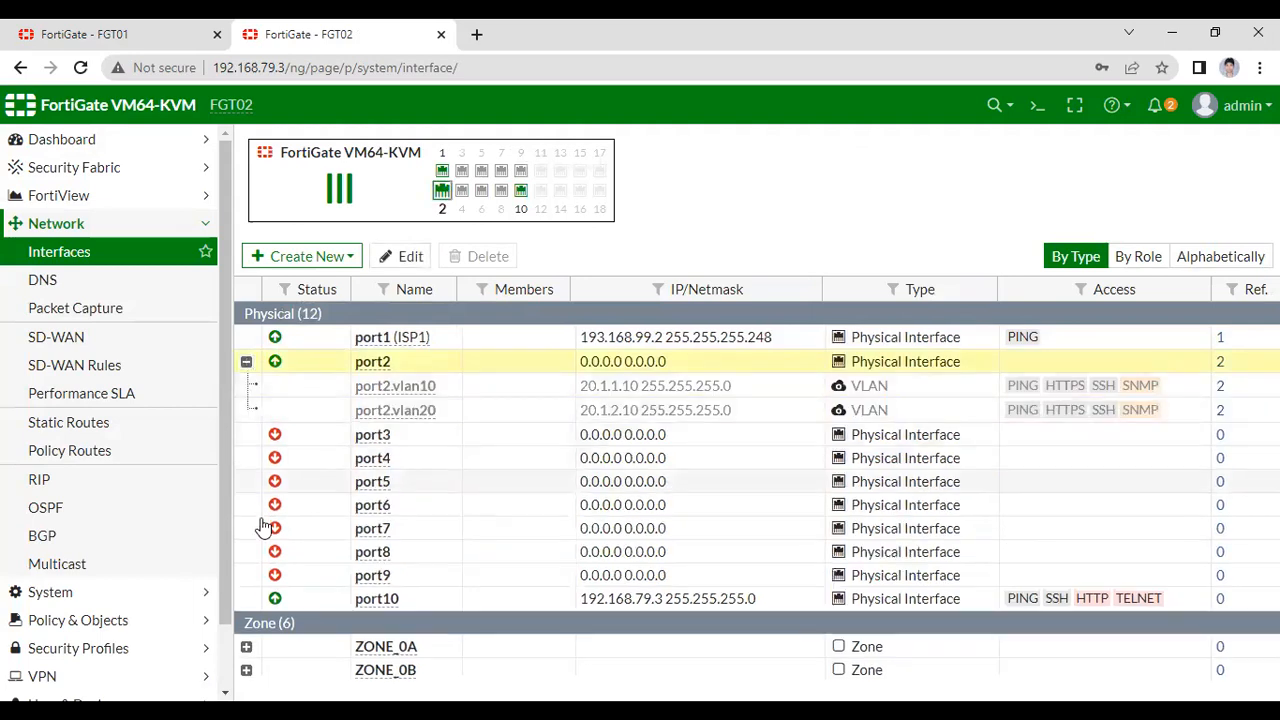
left_click(246, 646)
scroll(230, 613, "down", 1)
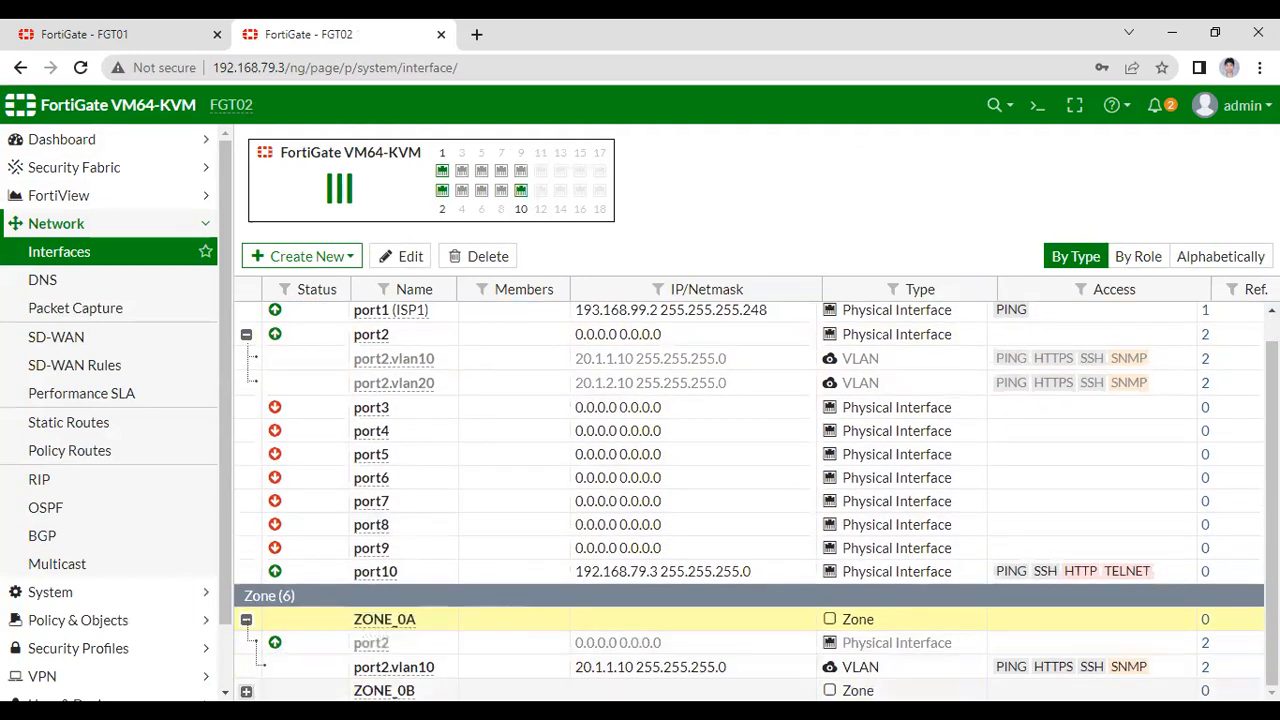
left_click(246, 691)
scroll(377, 616, "down", 1)
scroll(380, 616, "up", 1)
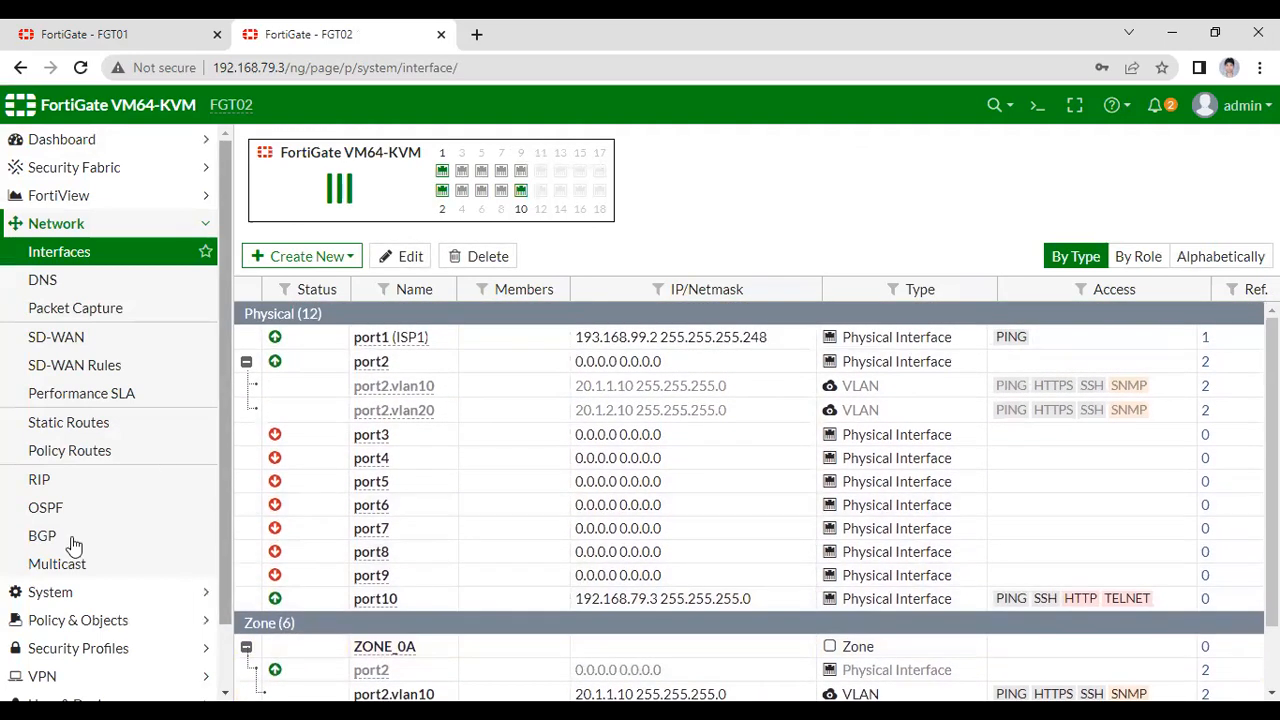
- Review FGT02's static routes and its IPv4 policy list, which holds only Implicit Deny
left_click(68, 422)
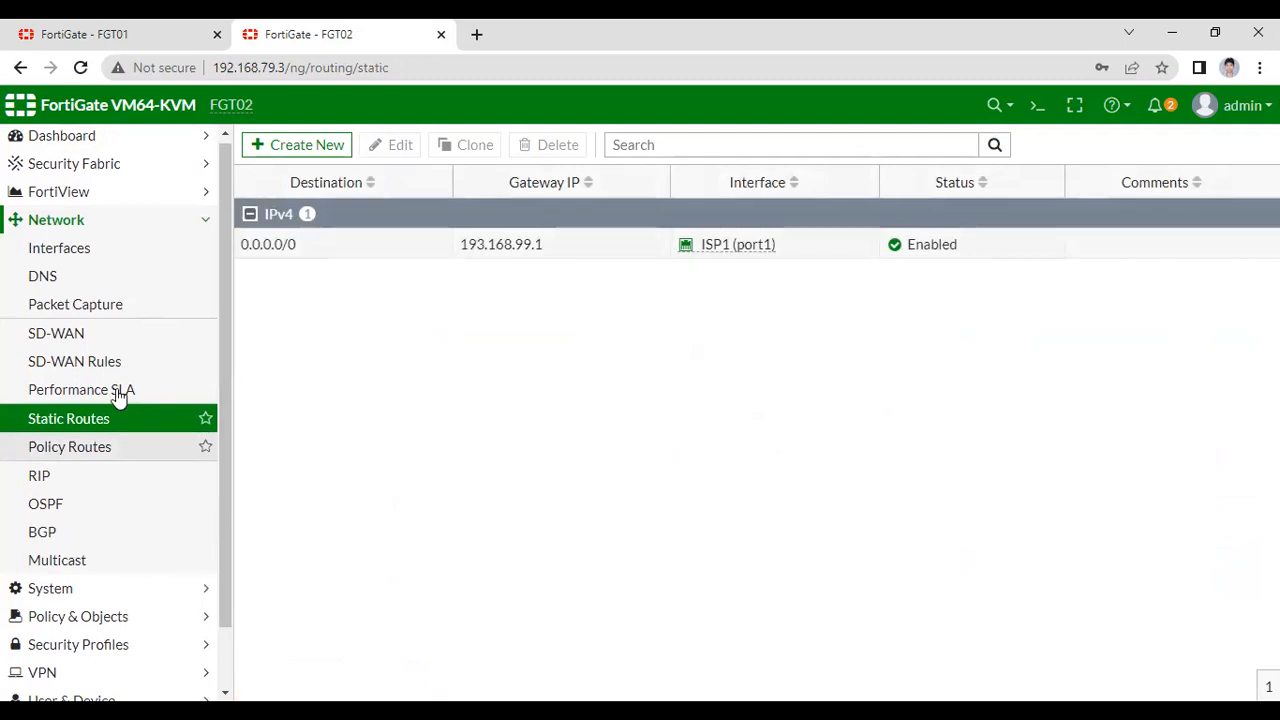
left_click(148, 612)
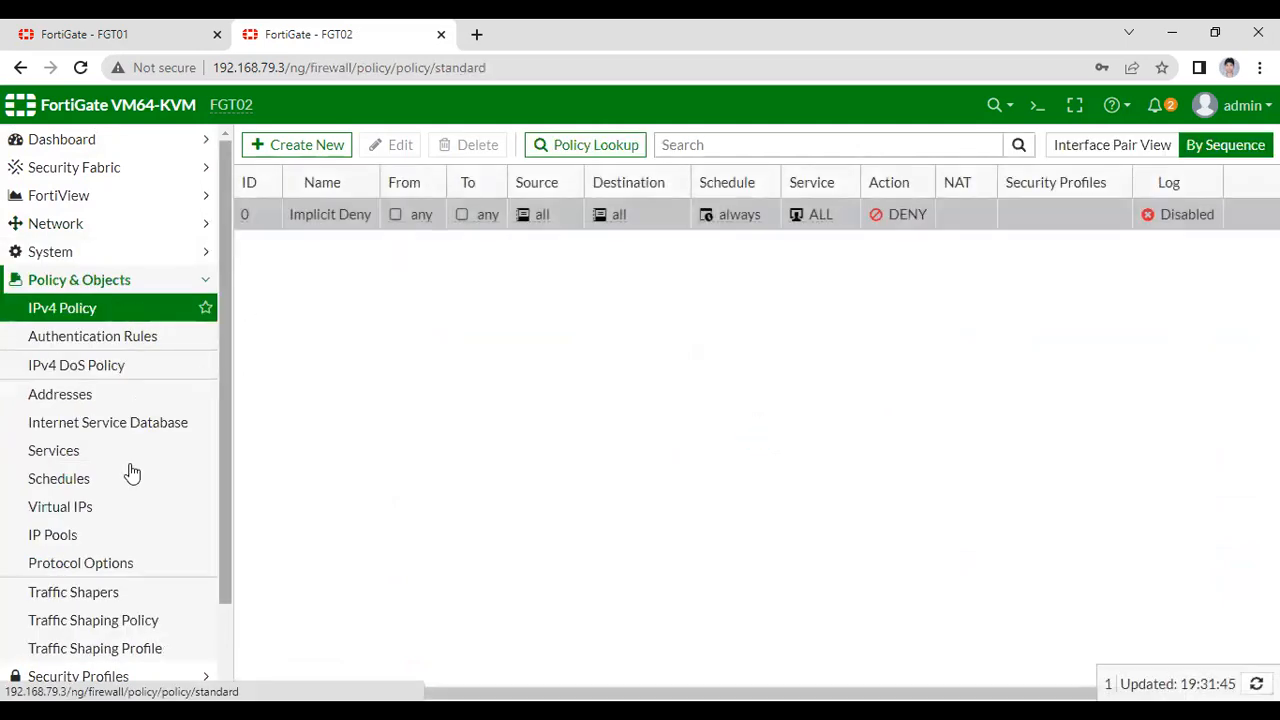
scroll(150, 620, "down", 2)
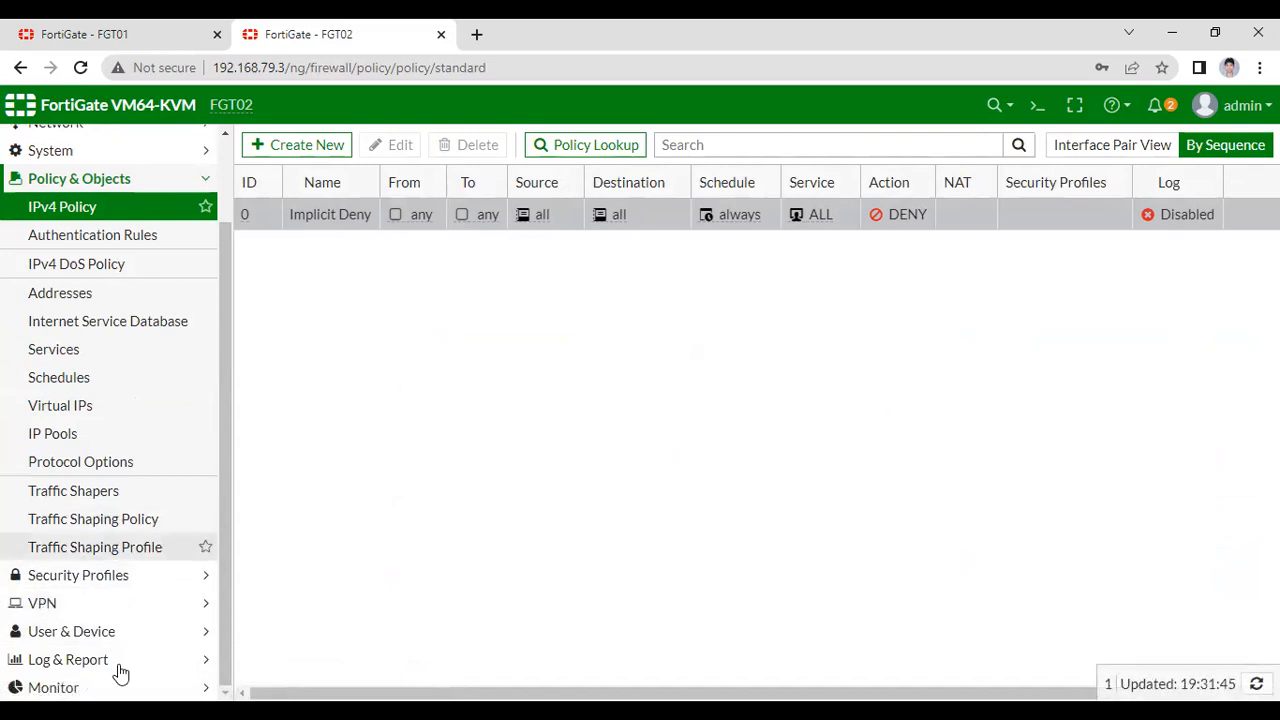
left_click(195, 180)
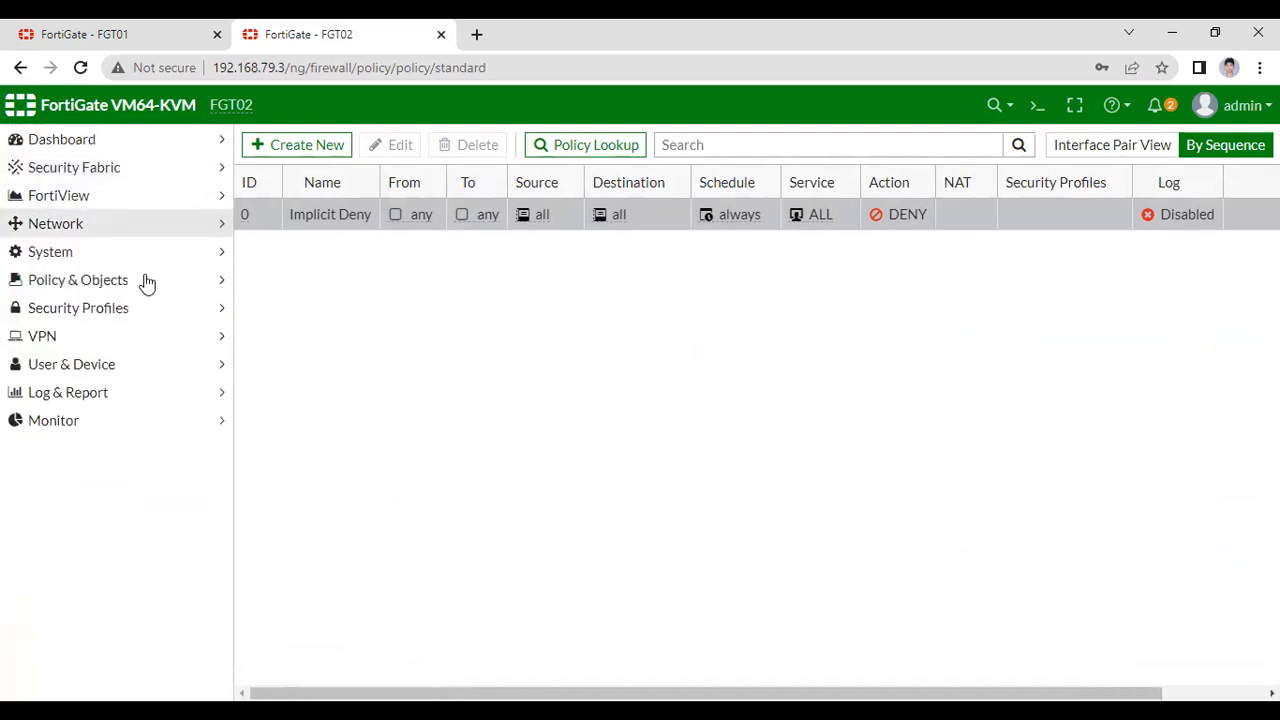
left_click(105, 340)
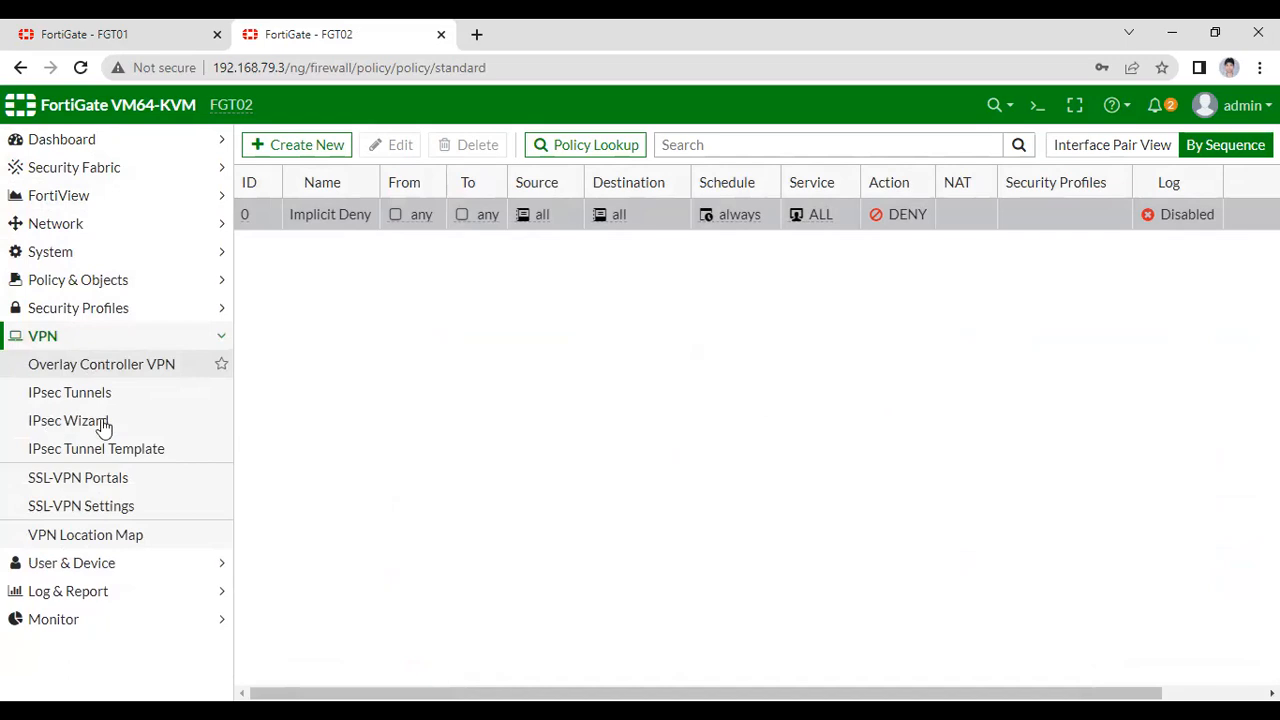
- Start a Site to Site FortiGate IPsec Wizard VPN named Branch_to_HQ and continue to Authentication
left_click(103, 425)
left_click(421, 208)
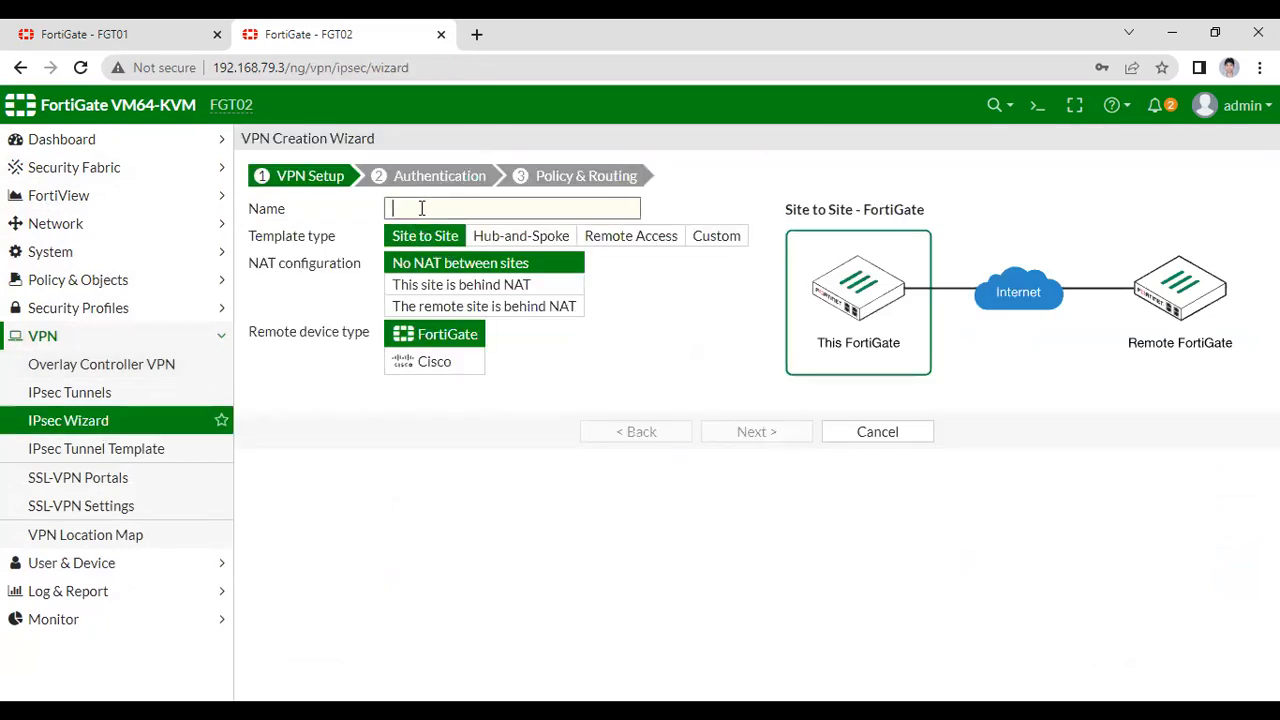
type("Branch_to_HQ")
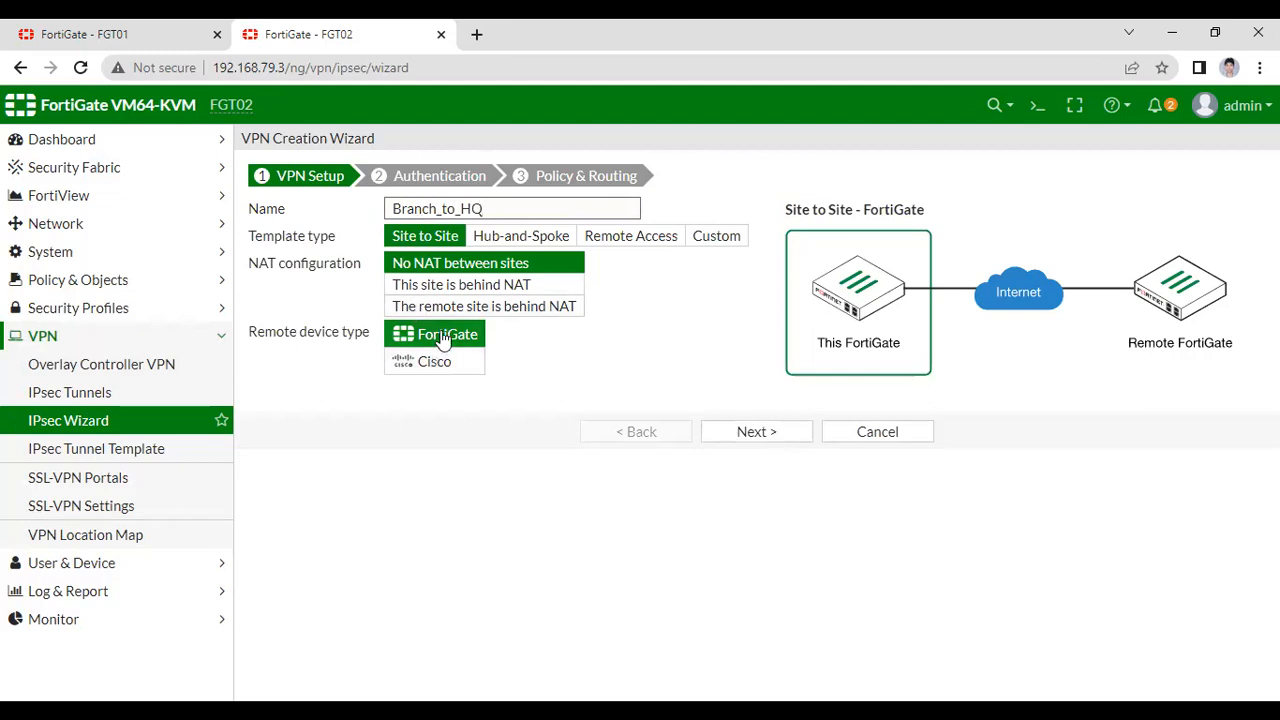
left_click(743, 430)
left_click(562, 243)
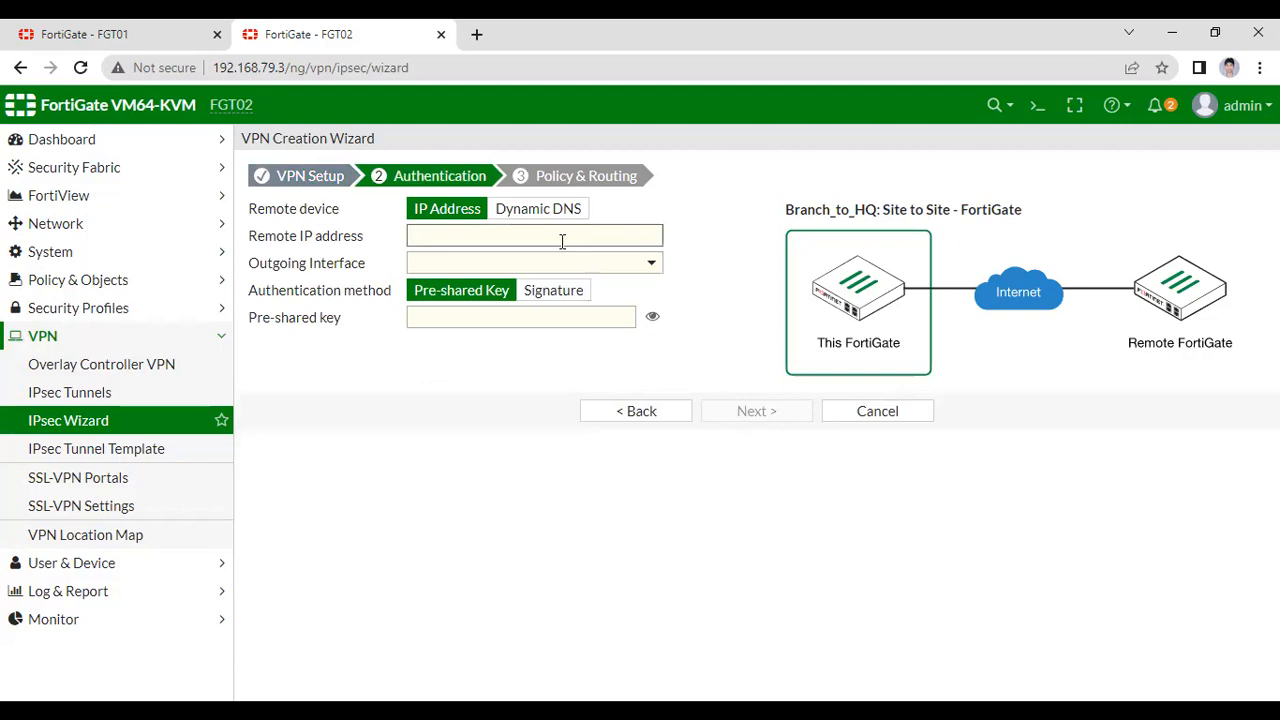
- Set remote IP 192.168.99.2, enter the pre-shared key, and continue to Policy & Routing
type("192.168.99.2")
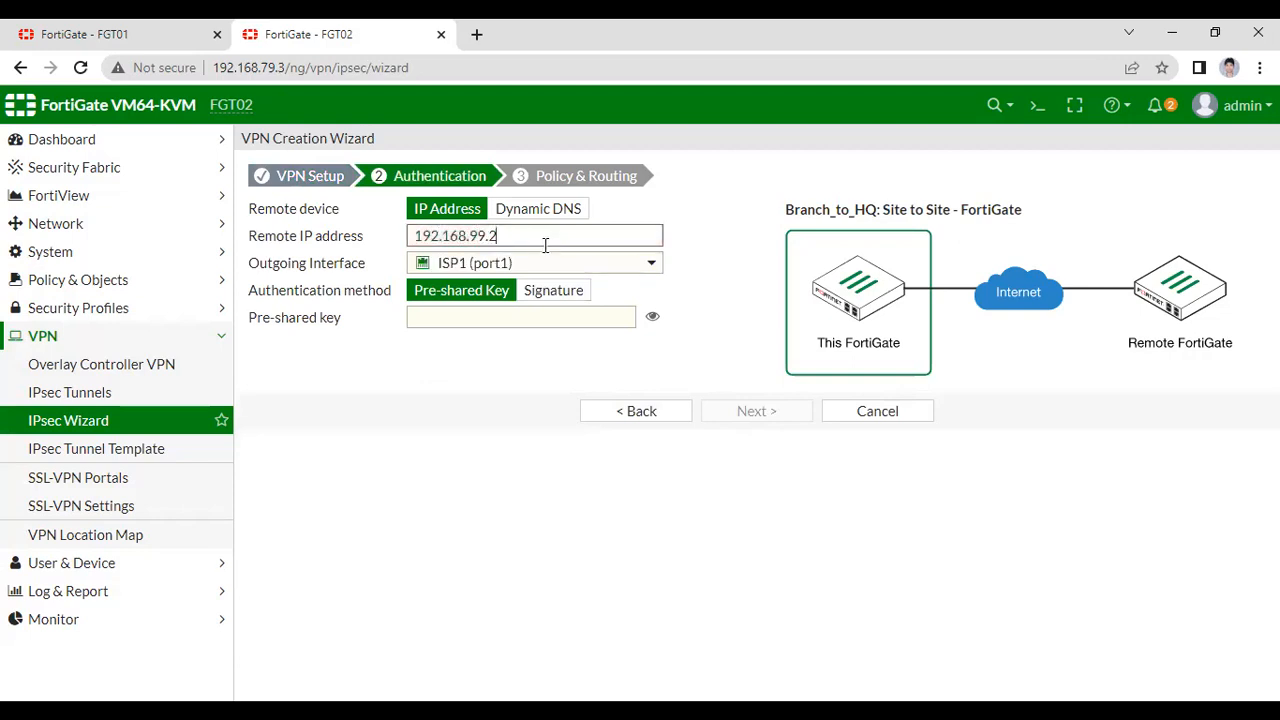
left_click_drag(498, 236, 417, 235)
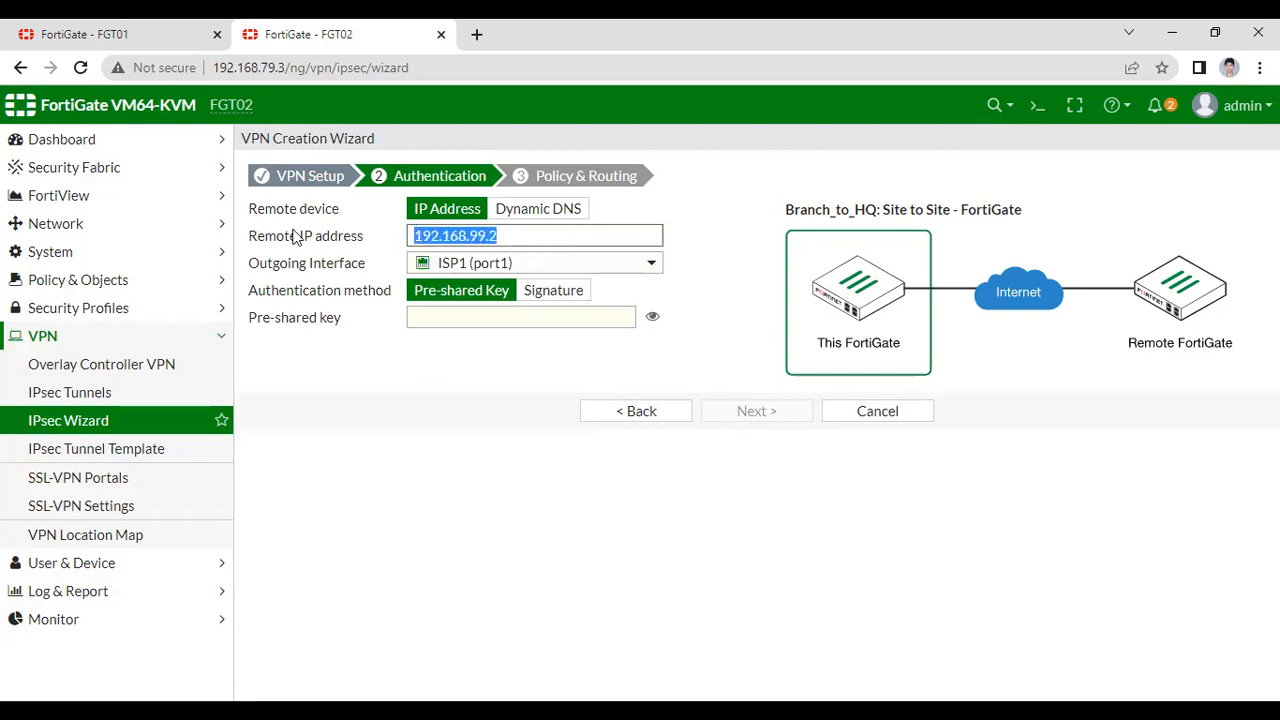
left_click(440, 319)
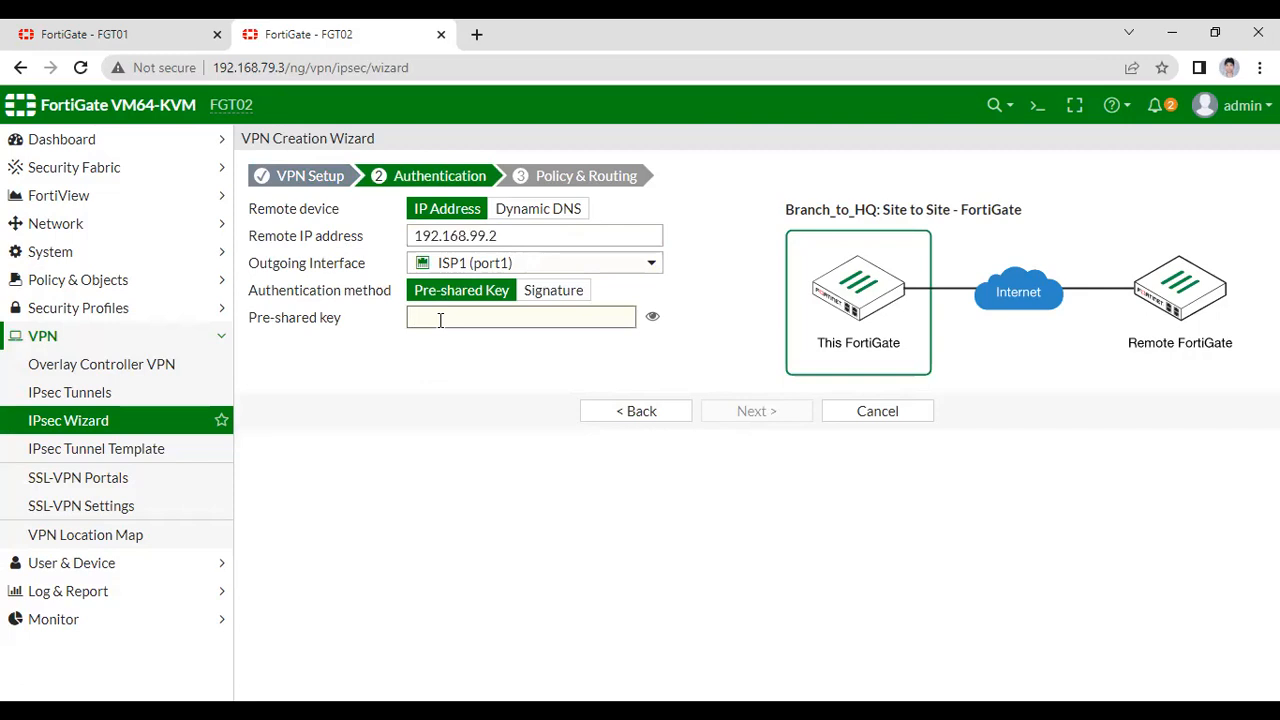
type("f")
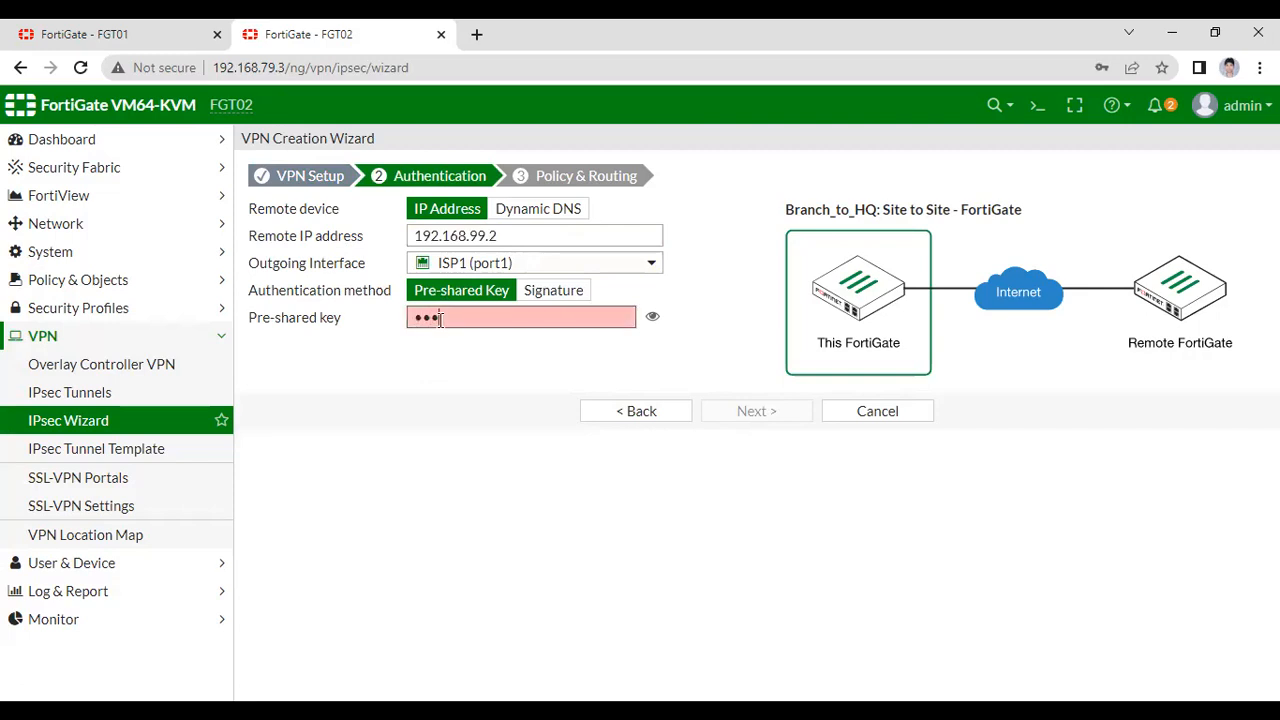
type("ortinet")
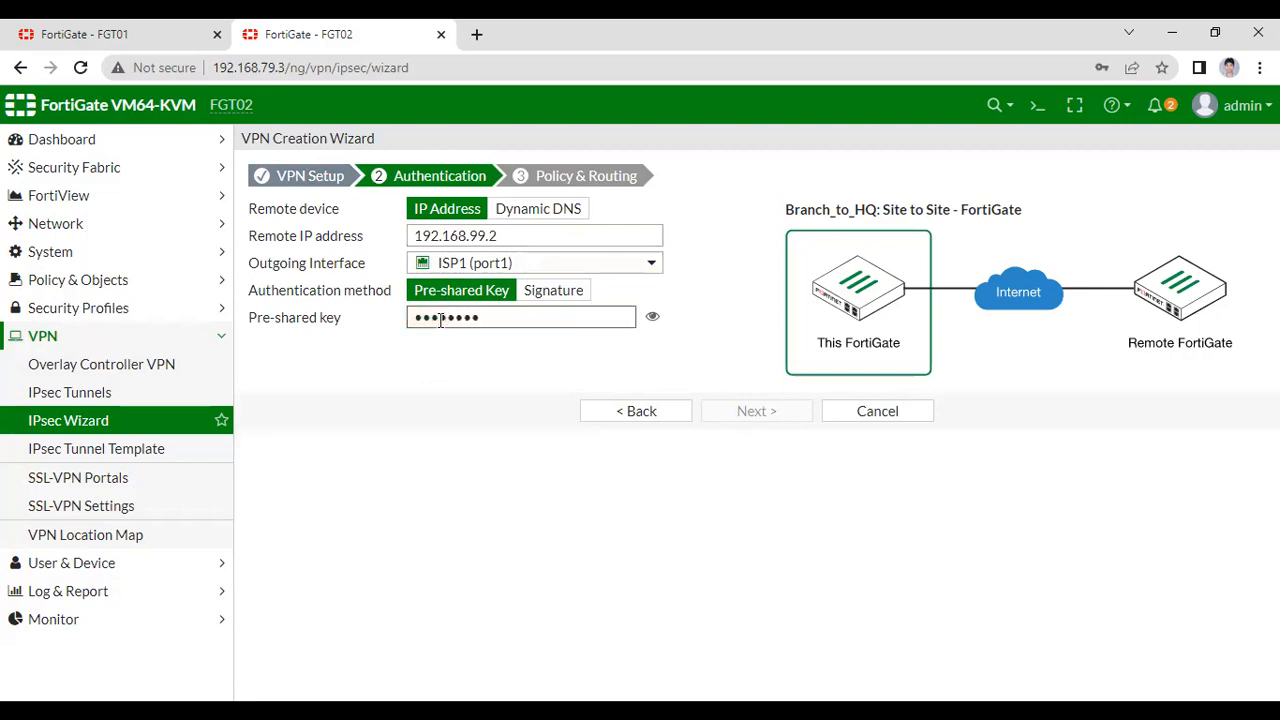
left_click(757, 411)
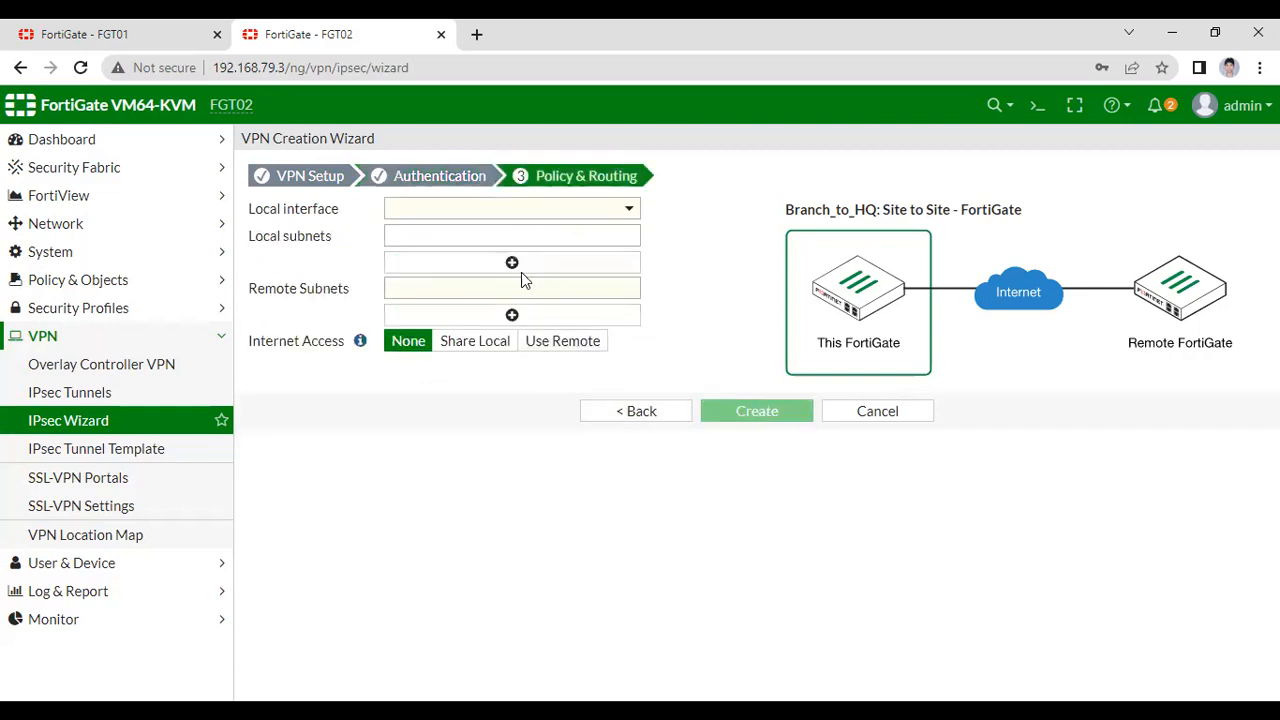
- Choose ZONE_0B, local subnet 20.1.2.0/24 and remote subnet 10.1.2.0/24, then create the VPN
left_click(469, 211)
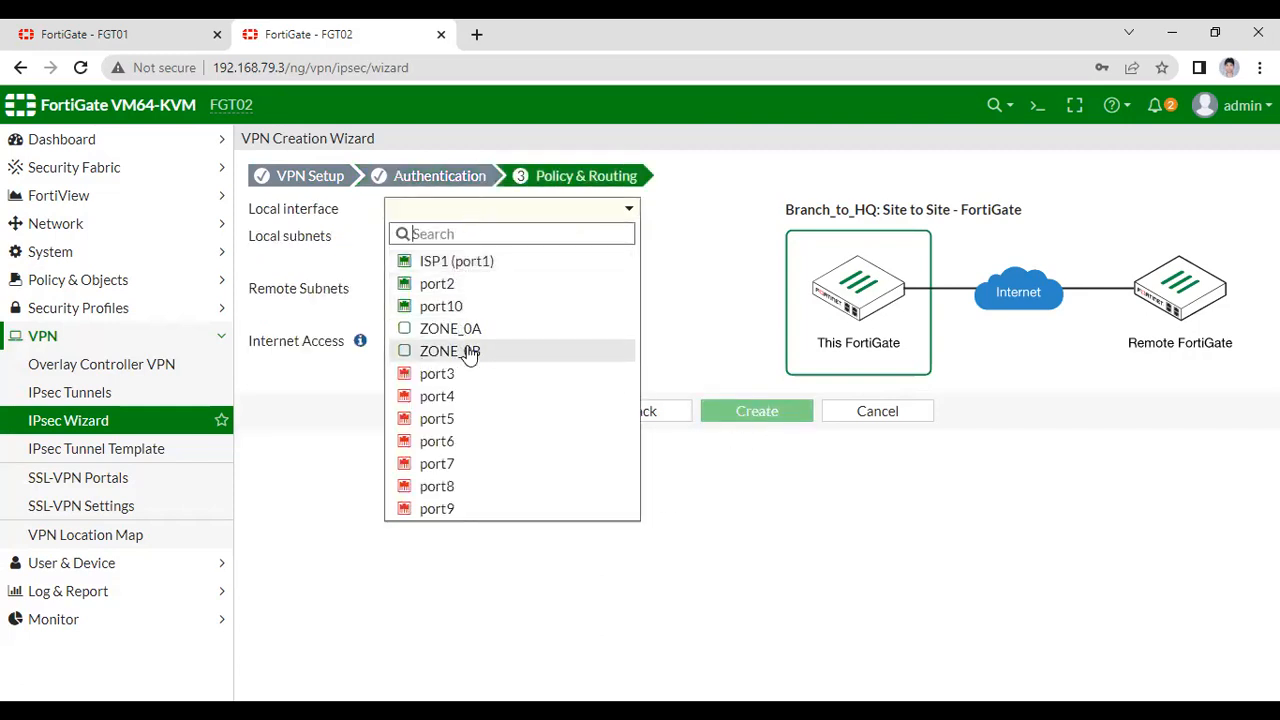
left_click(470, 352)
left_click(476, 232)
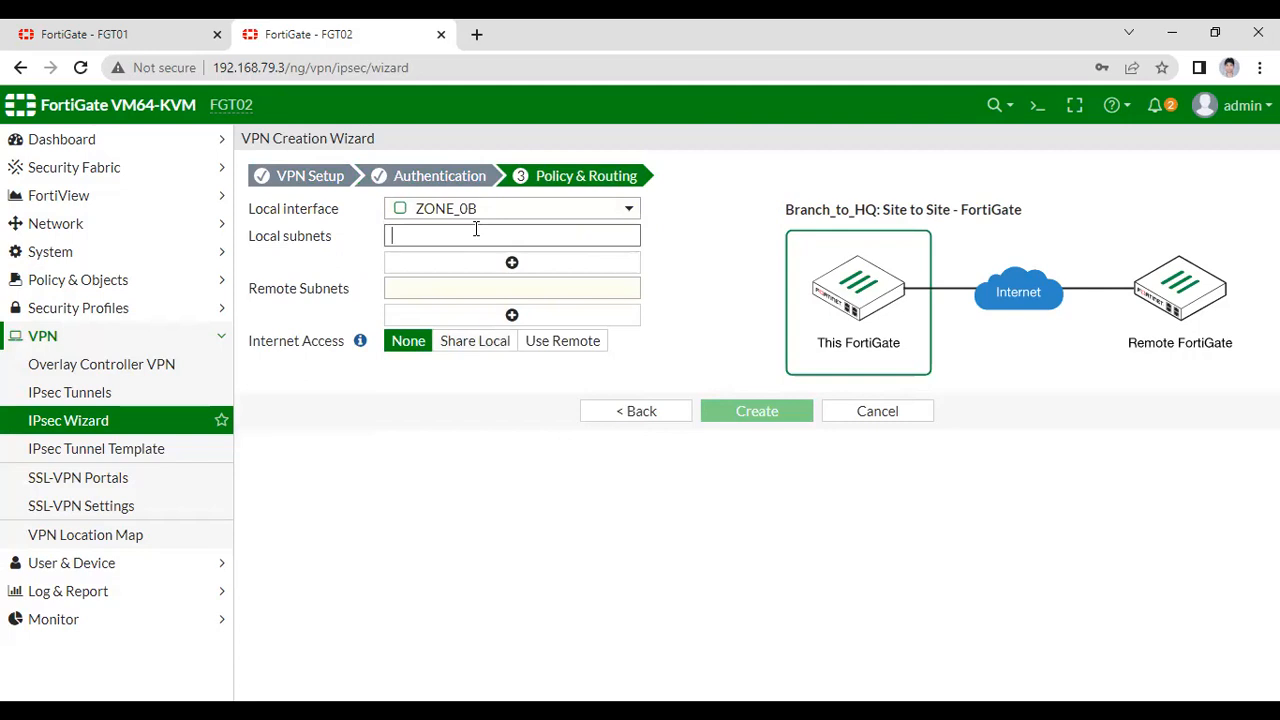
mouse_move(486, 215)
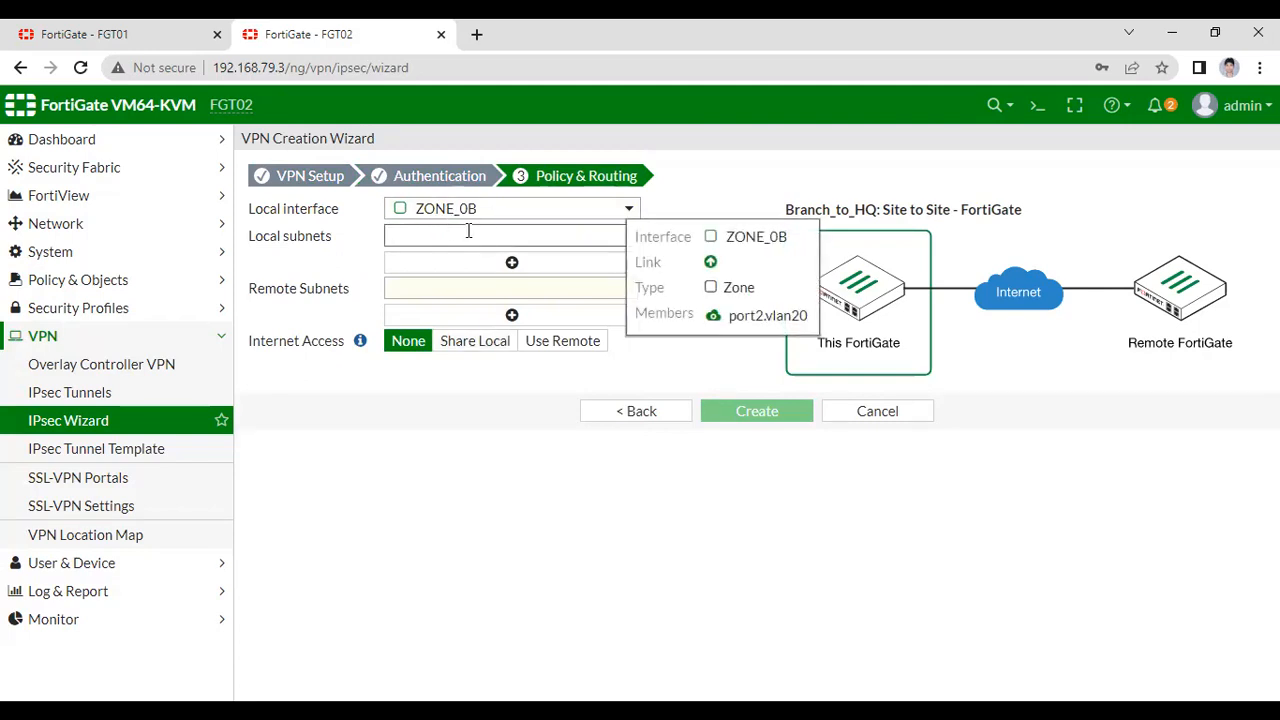
type("20")
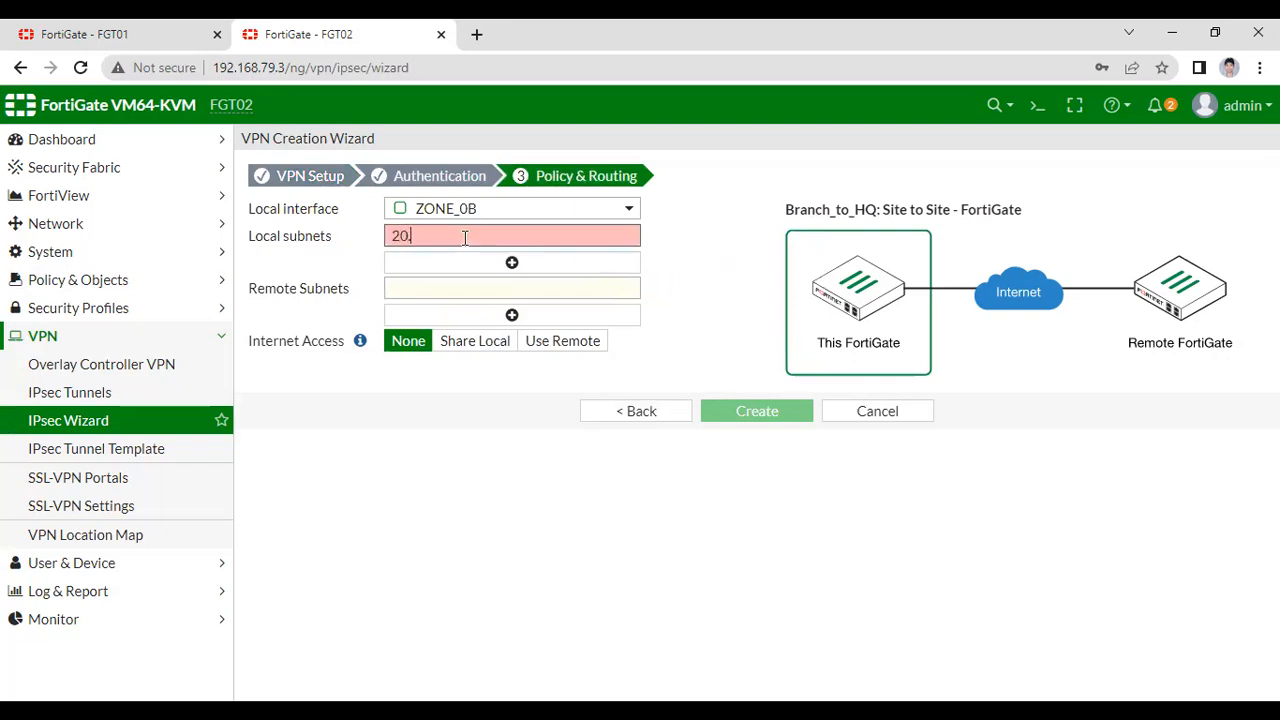
type(".1.20.")
key("F11")
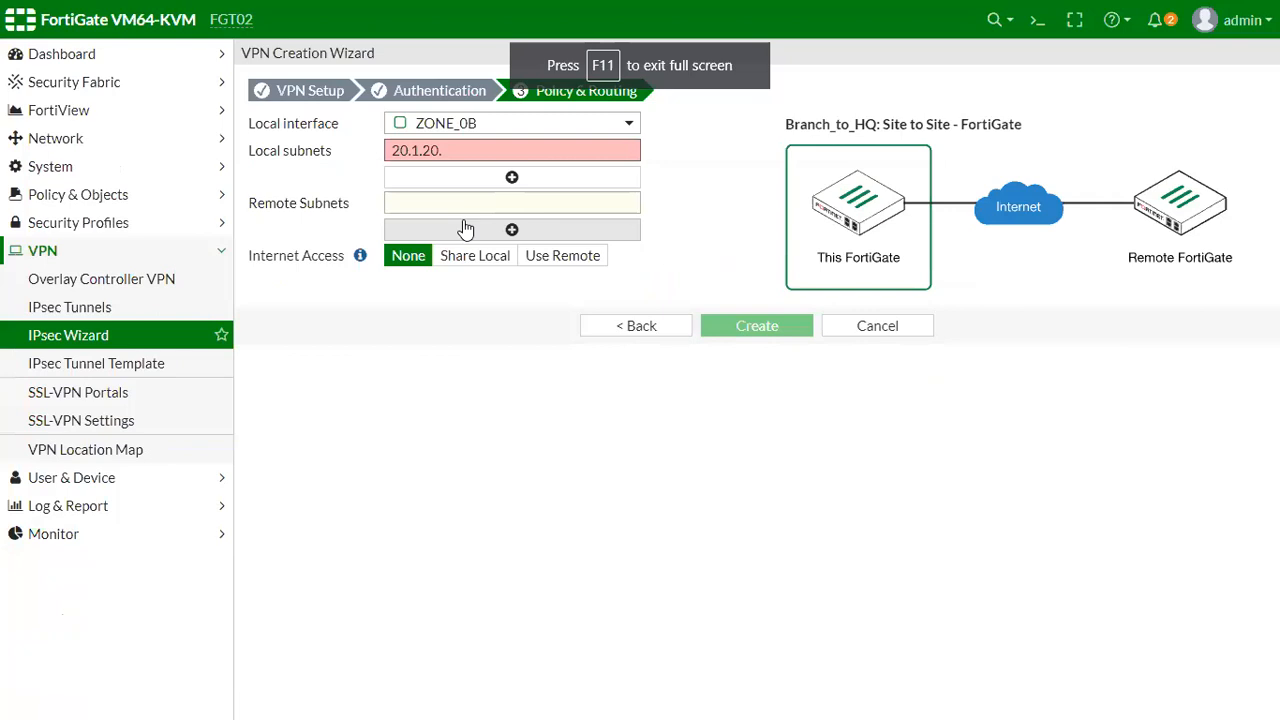
key("F11")
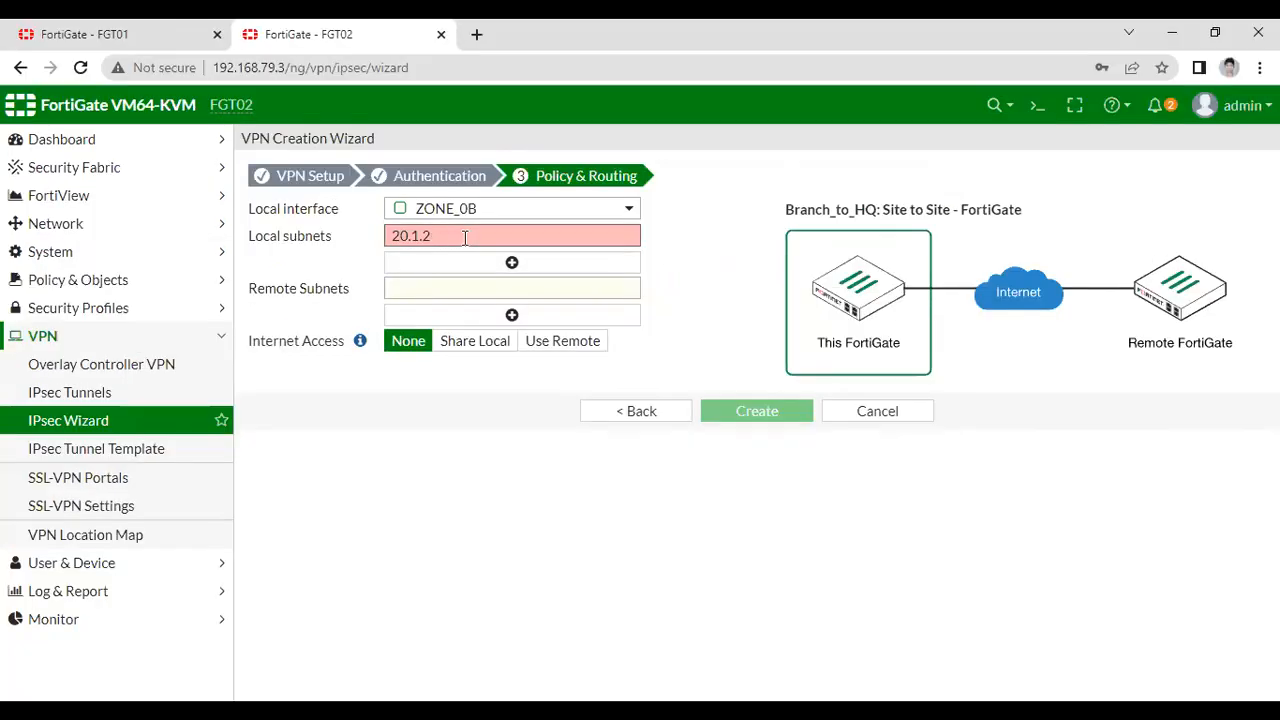
type("0/24")
left_click(442, 291)
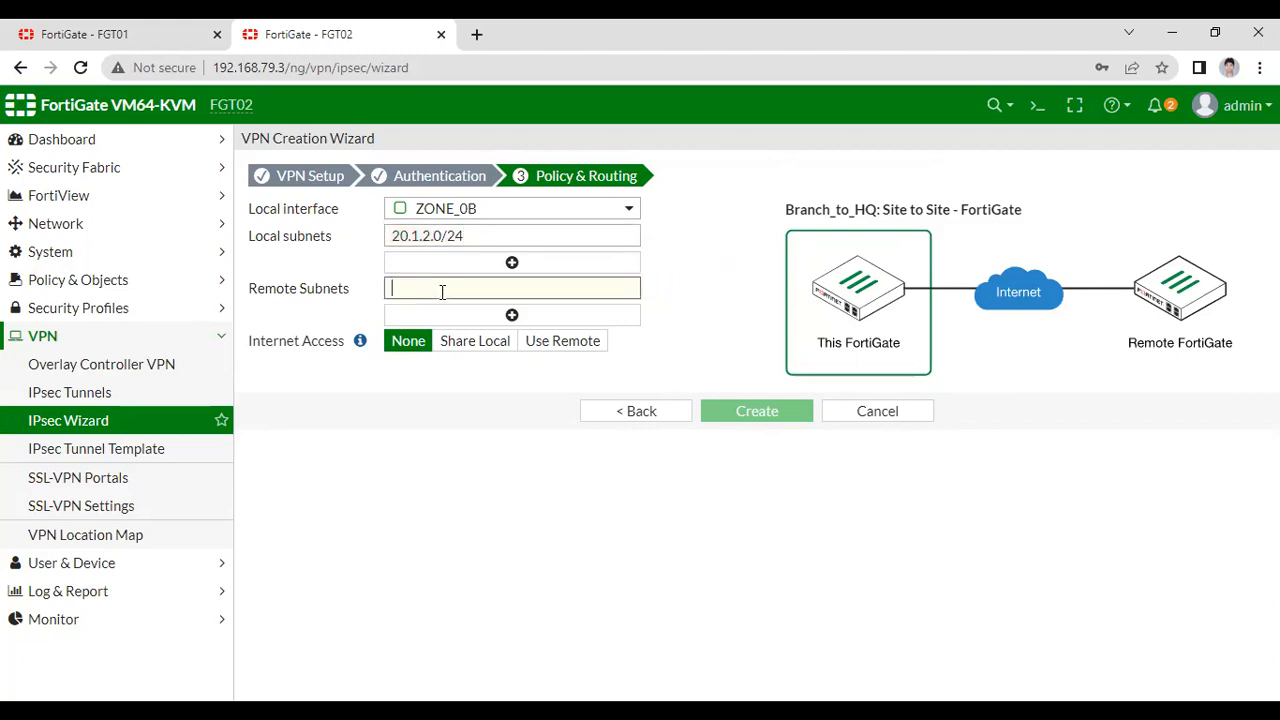
type("20")
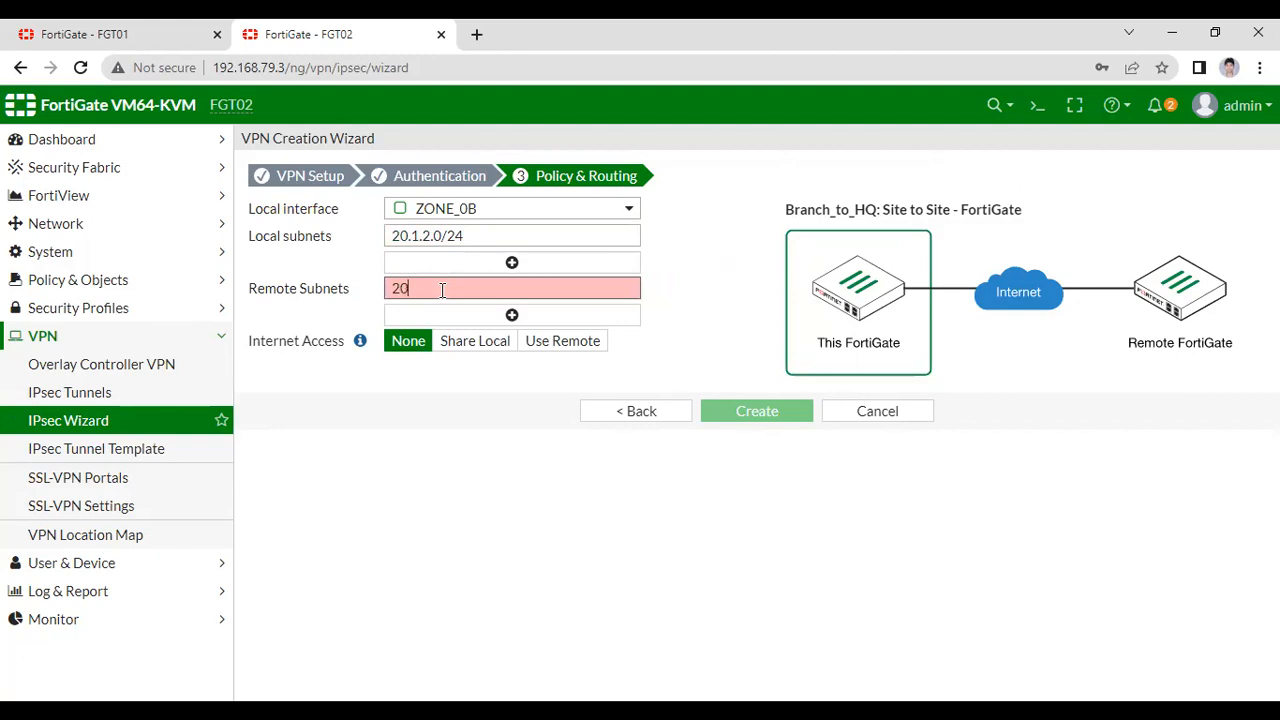
type("10.1.2.0/24")
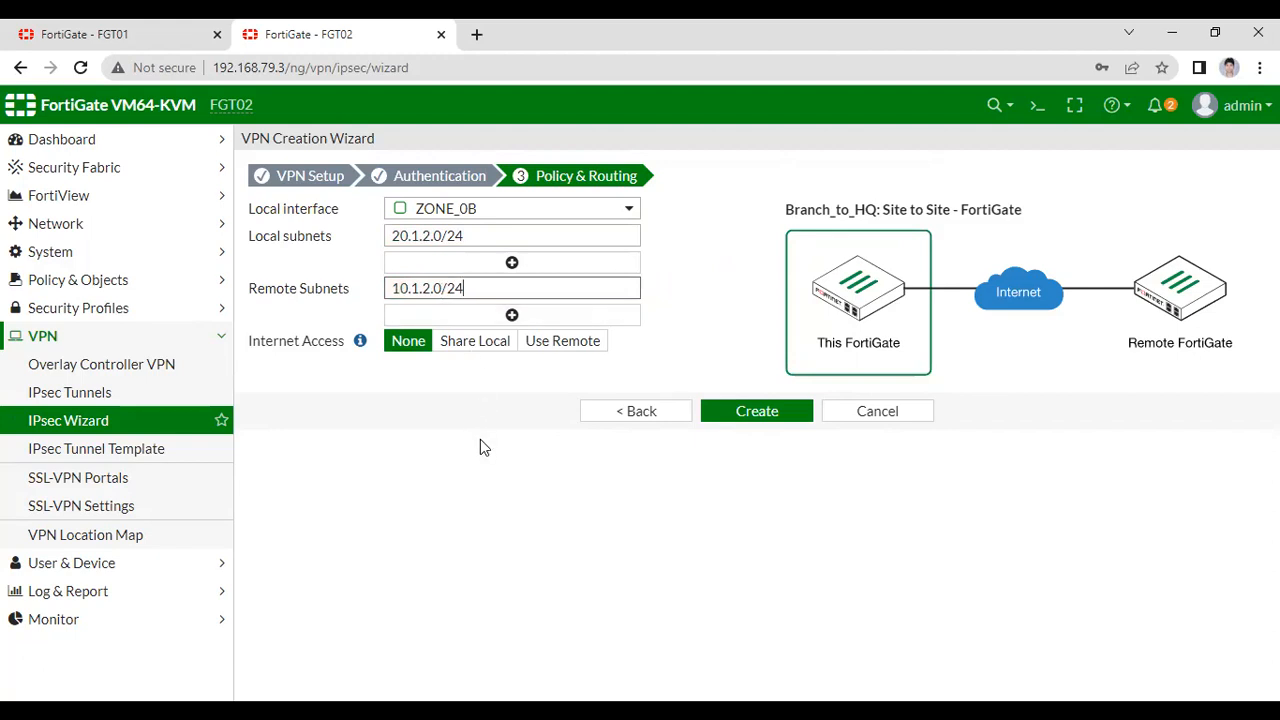
left_click(762, 414)
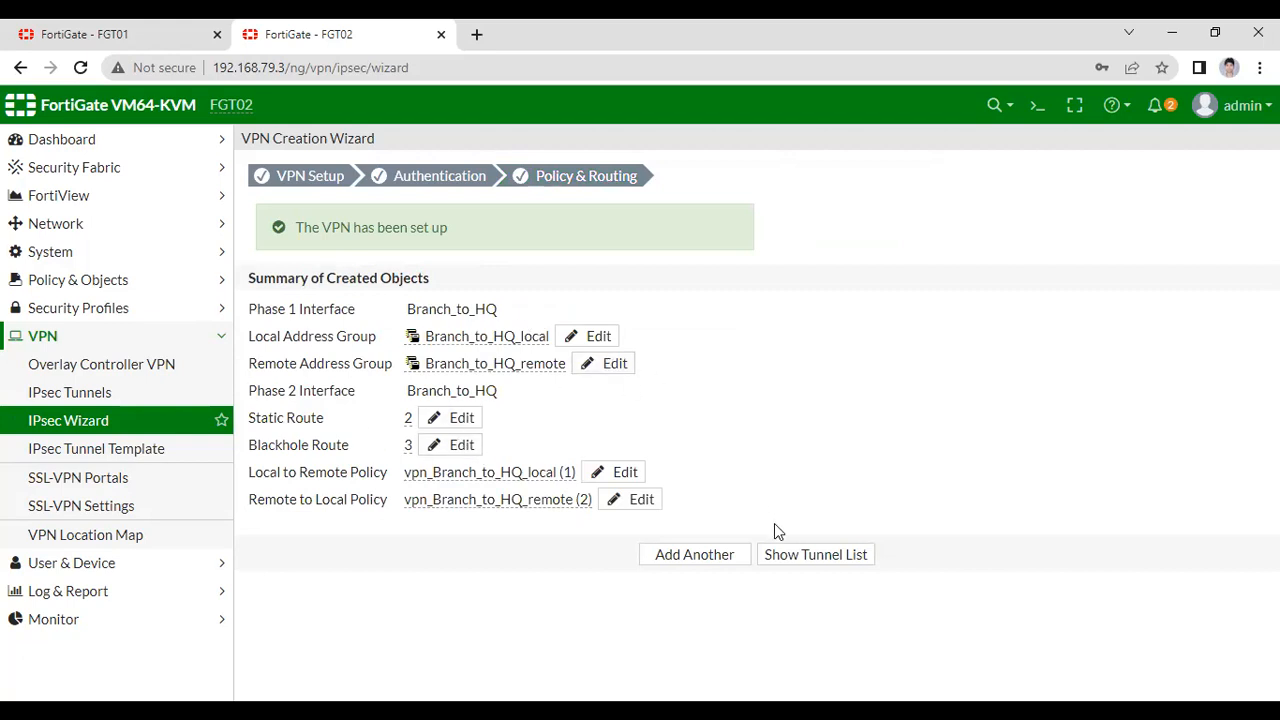
- Check both IPsec Monitors: Branch_to_HQ on FGT02 and HQ_to_Branch on FGT01 are down at 0 B
left_click(809, 557)
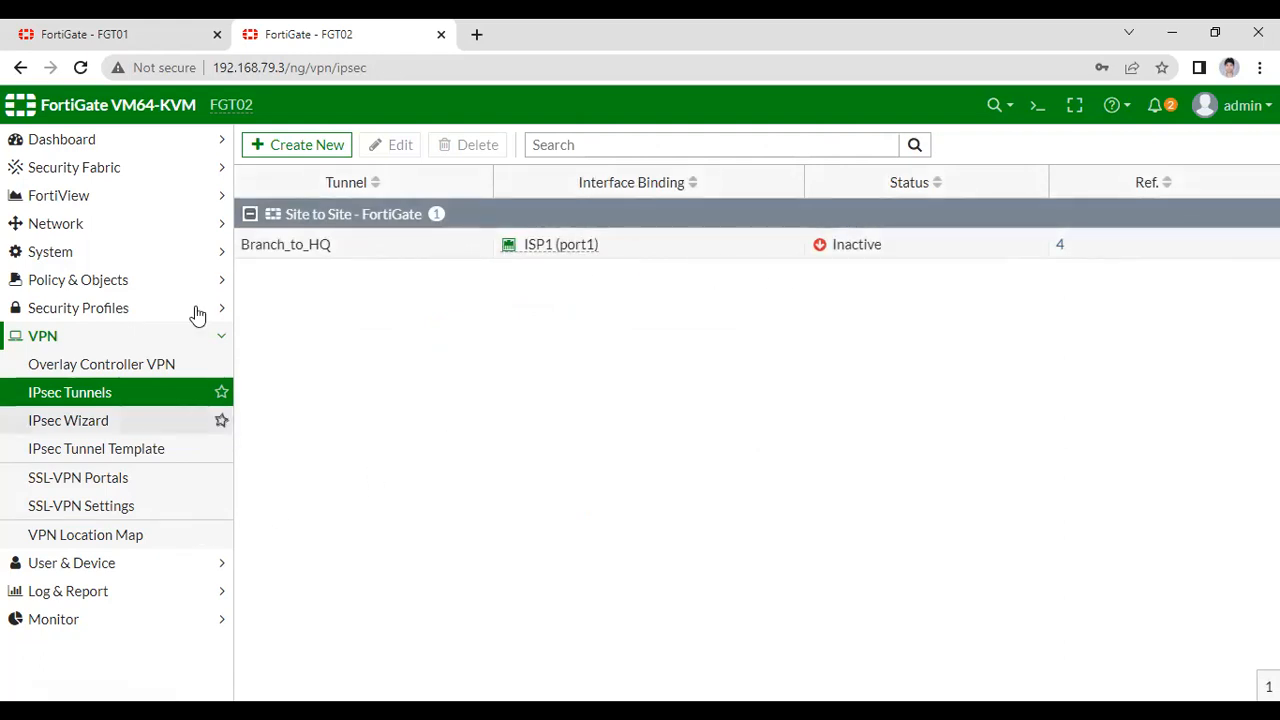
left_click(114, 33)
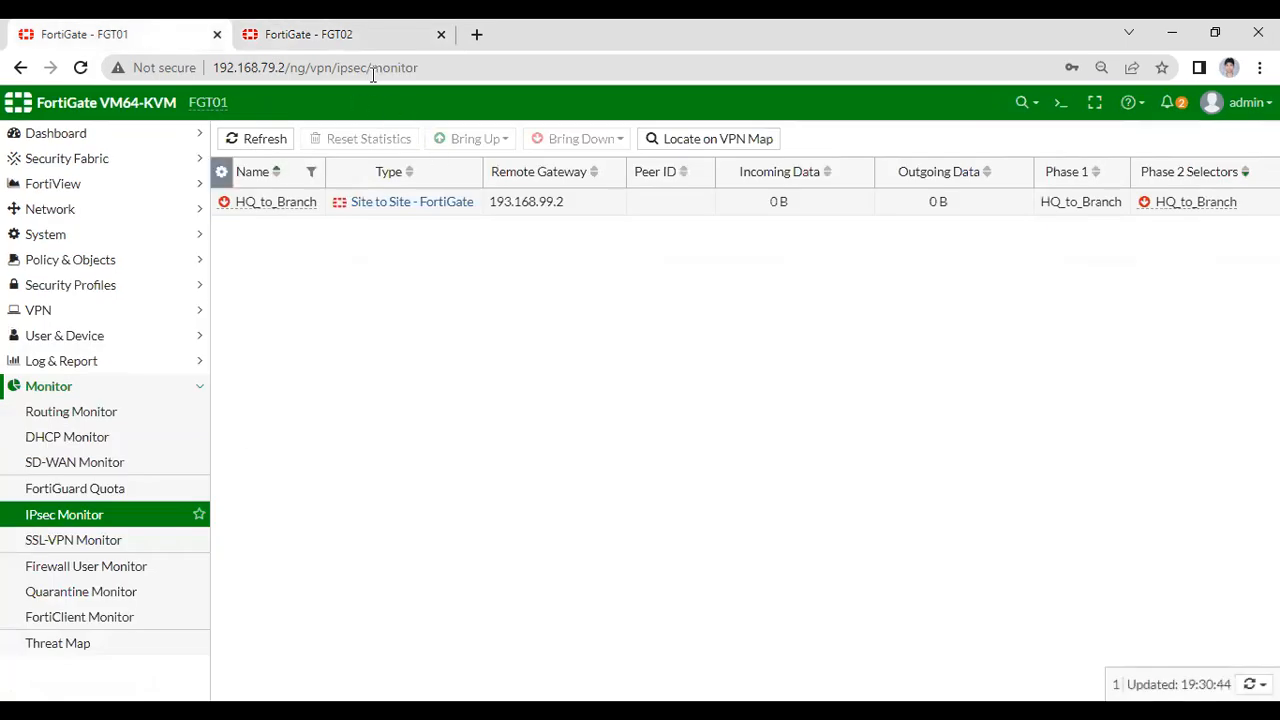
left_click(368, 38)
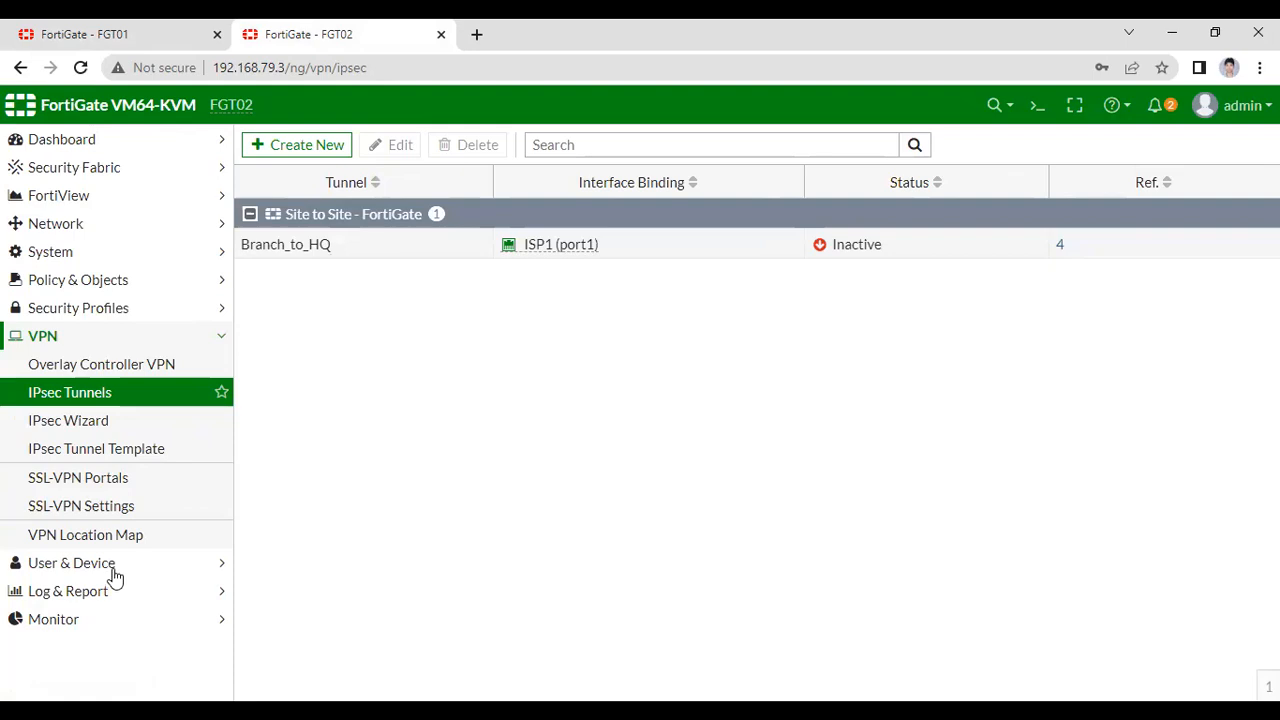
left_click(60, 619)
left_click(92, 556)
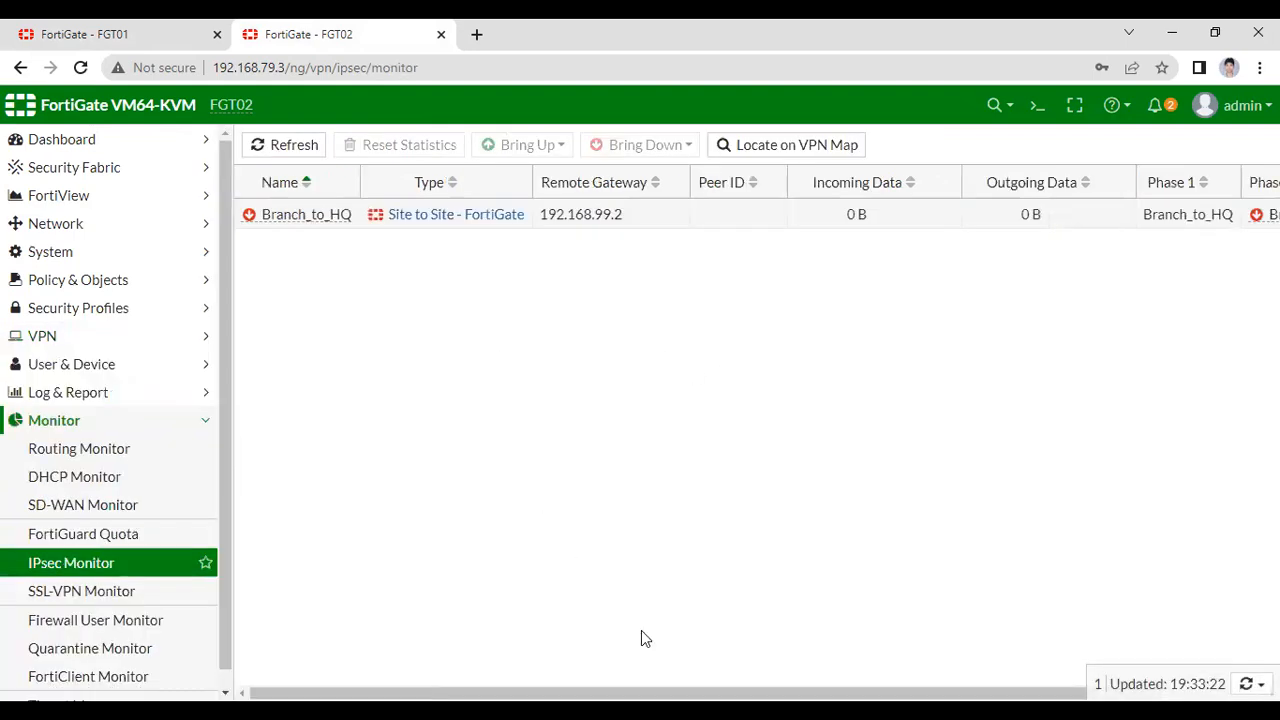
left_click(98, 28)
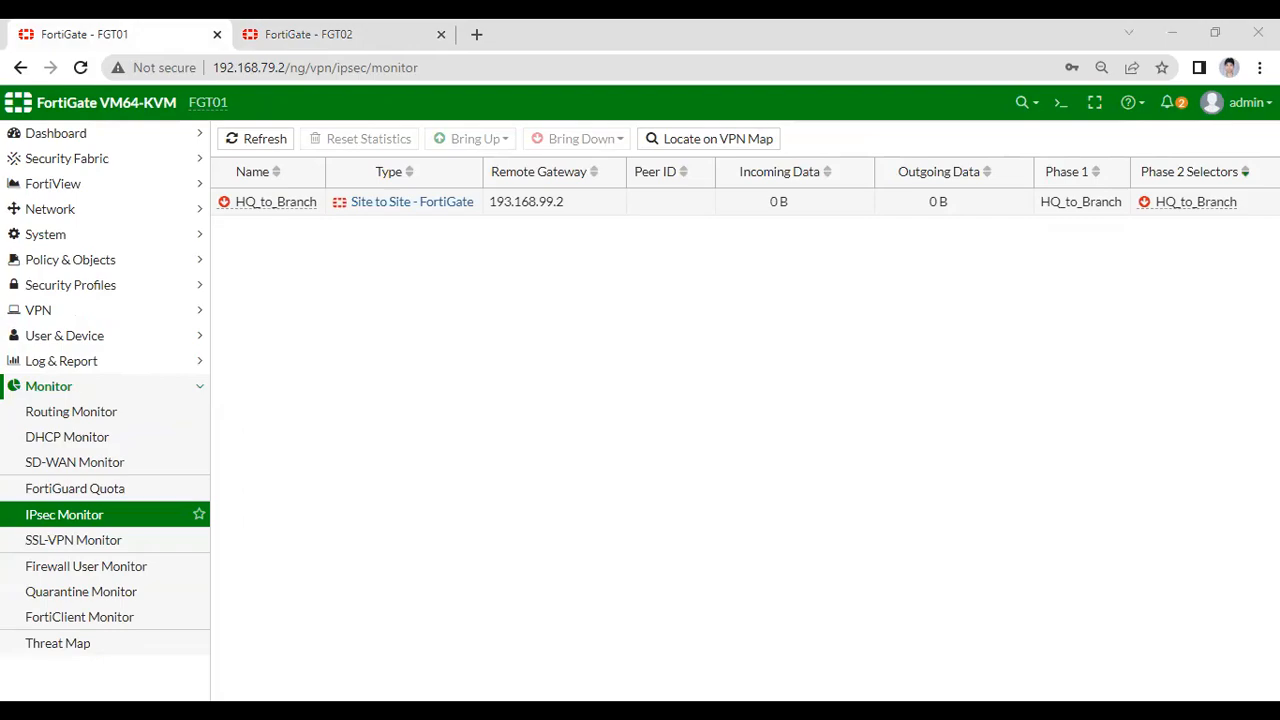
key("alt+Tab")
- Run 'ping 20.1.2.1 repeat 1000' from R1 in Solar-PuTTY
key("Return")
key("Return")
key("Return")
key("Return")
key("Return")
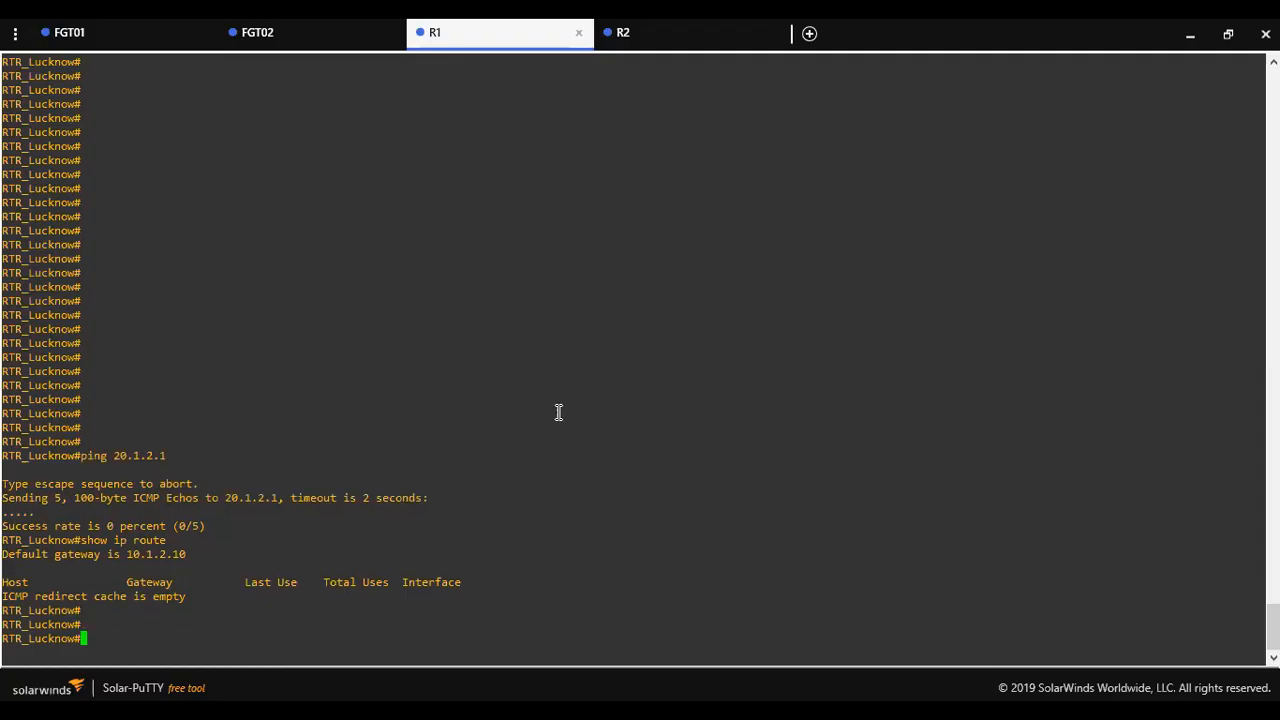
type("p")
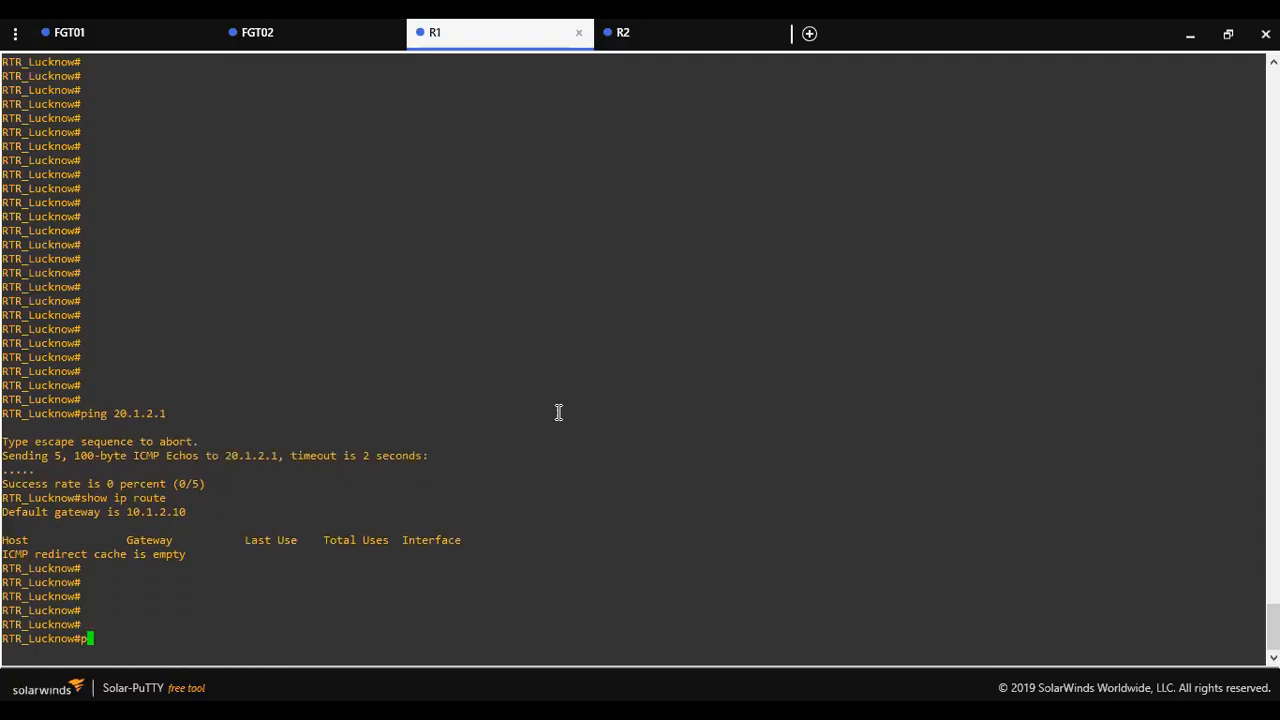
type("ing 20.1.2.1 re")
key("Tab")
type("1000")
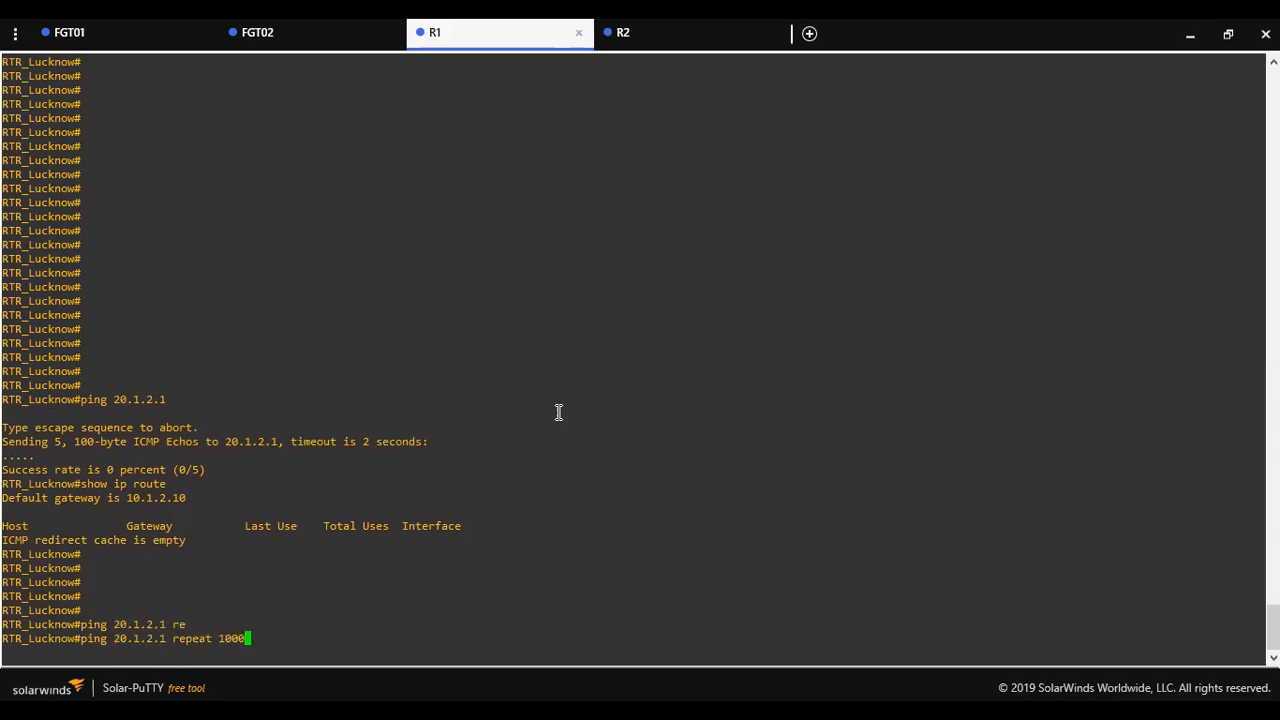
key("Return")
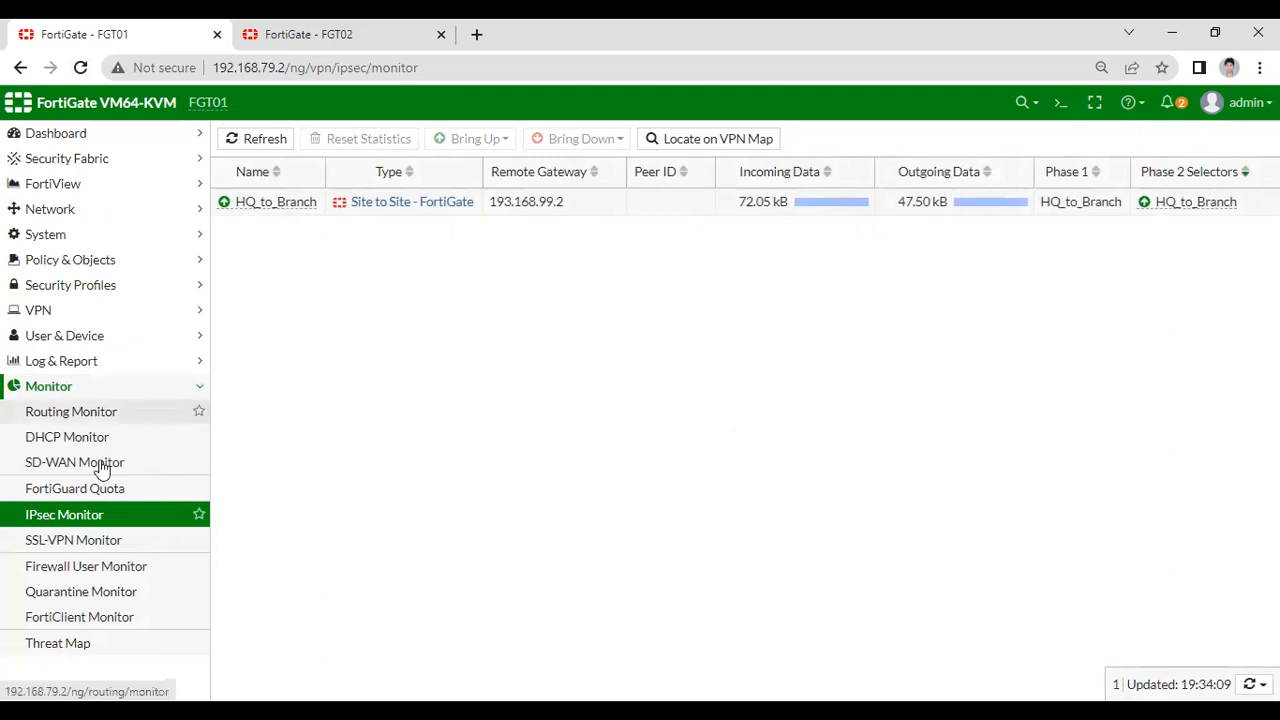
- Show FGT01's IPv4 policies scrolled to Bytes: 139.00 kB outbound on HQ_to_Branch, 0 B return
left_click(113, 264)
left_click(90, 289)
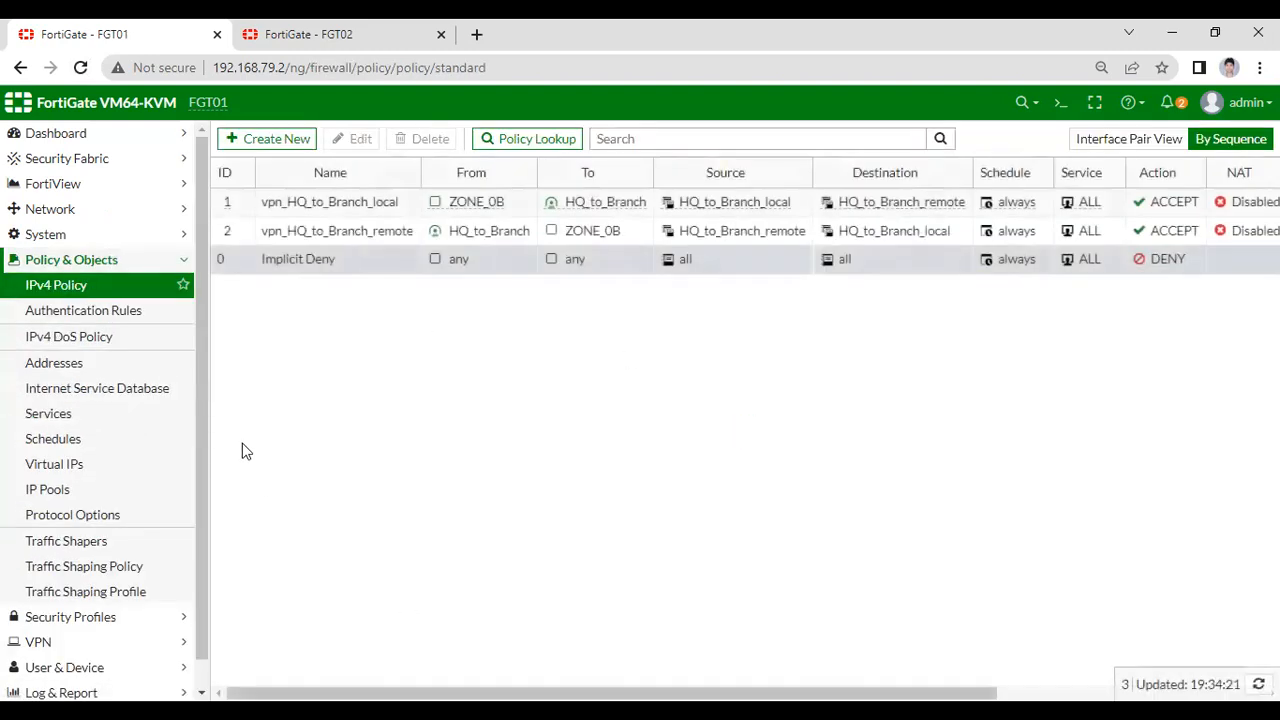
left_click_drag(575, 692, 843, 678)
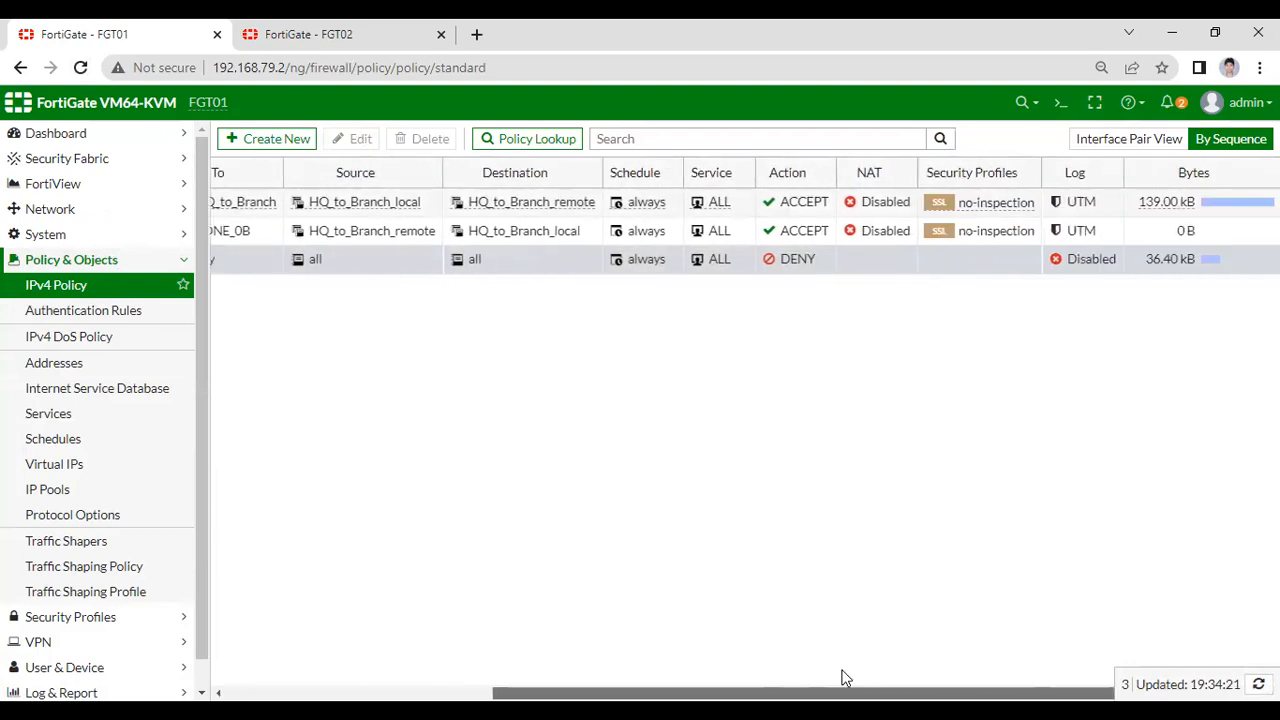
left_click(954, 268)
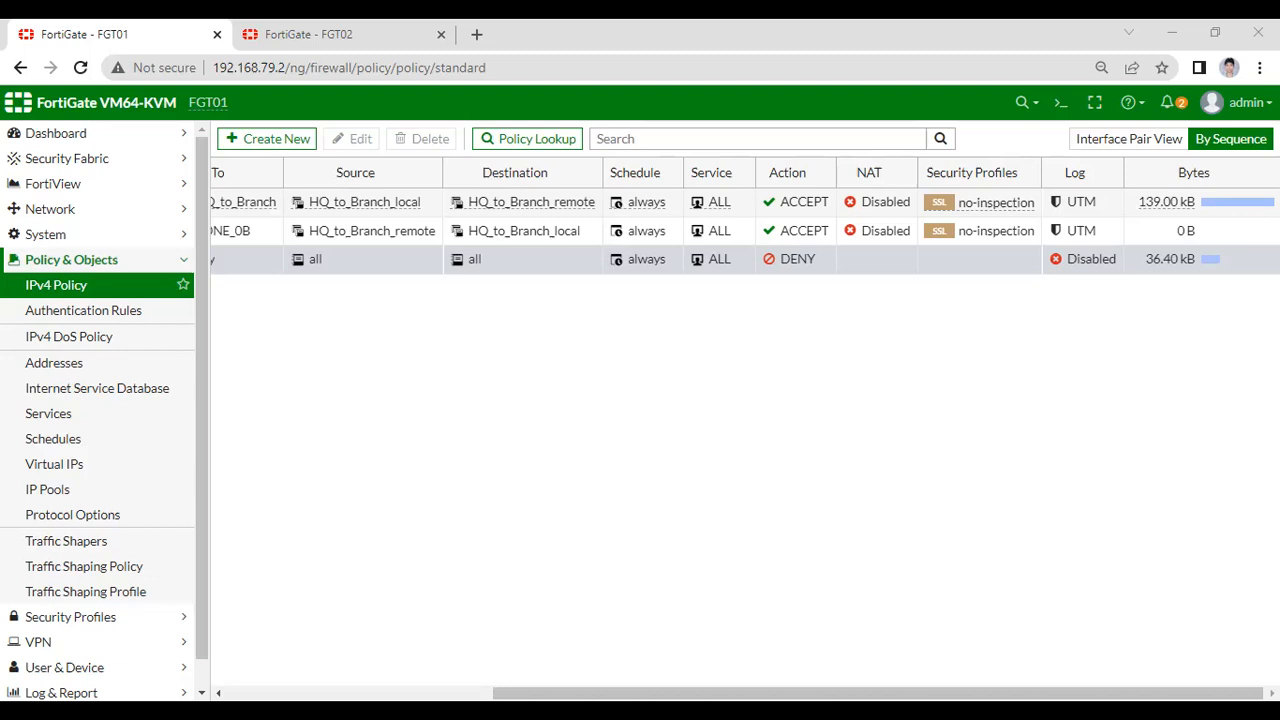
- Refresh FGT02's IPsec Monitor and briefly view the Site to Site - FortiGate template
left_click(296, 38)
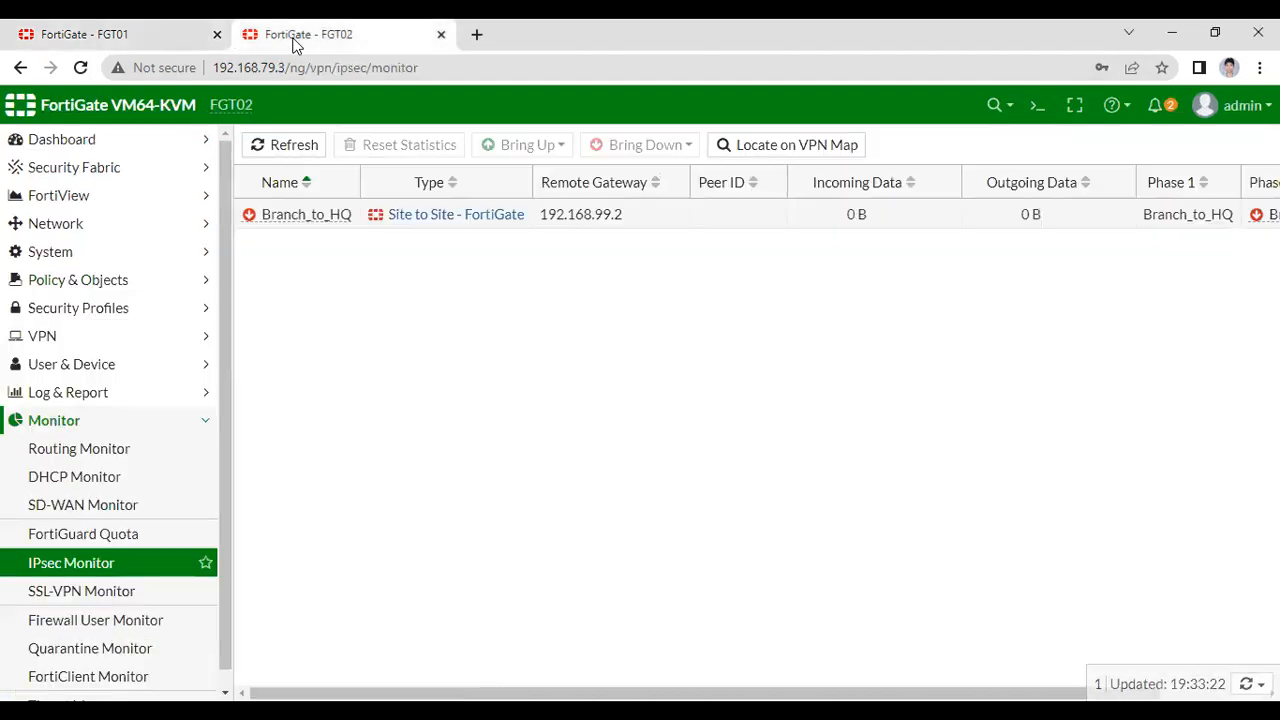
left_click(88, 66)
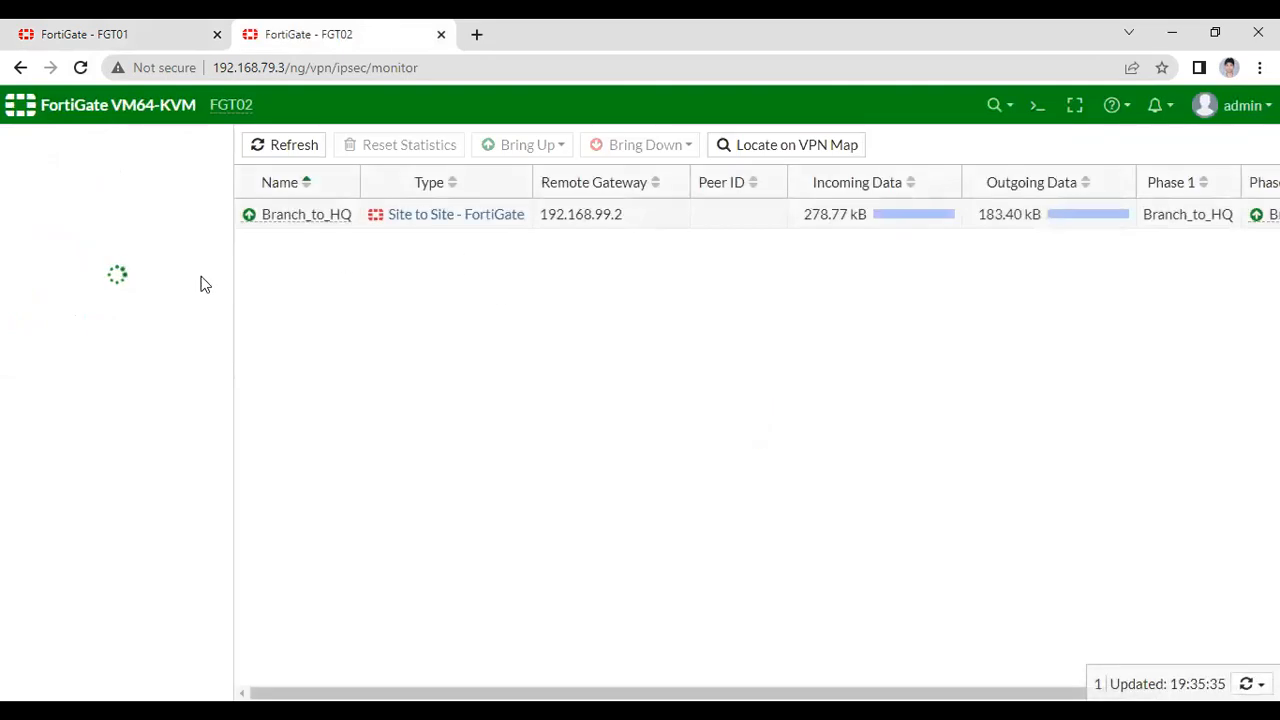
left_click(441, 216)
scroll(525, 354, "down", 8)
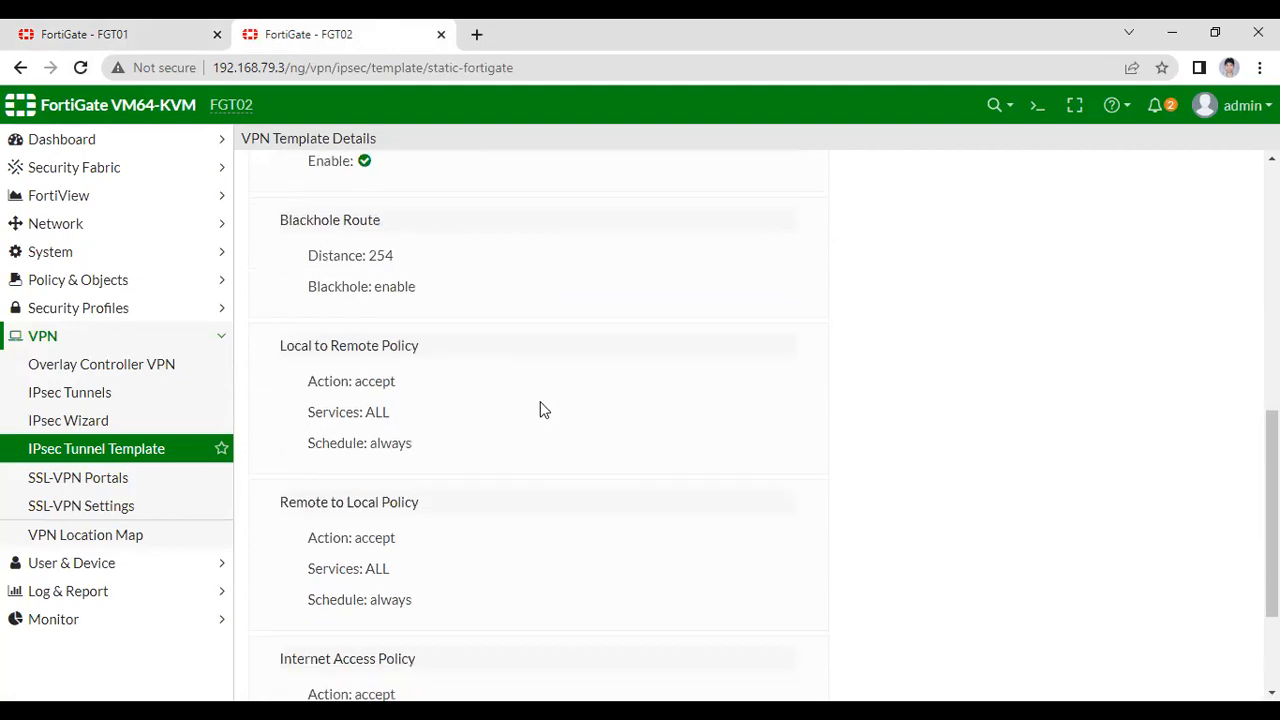
scroll(566, 456, "up", 10)
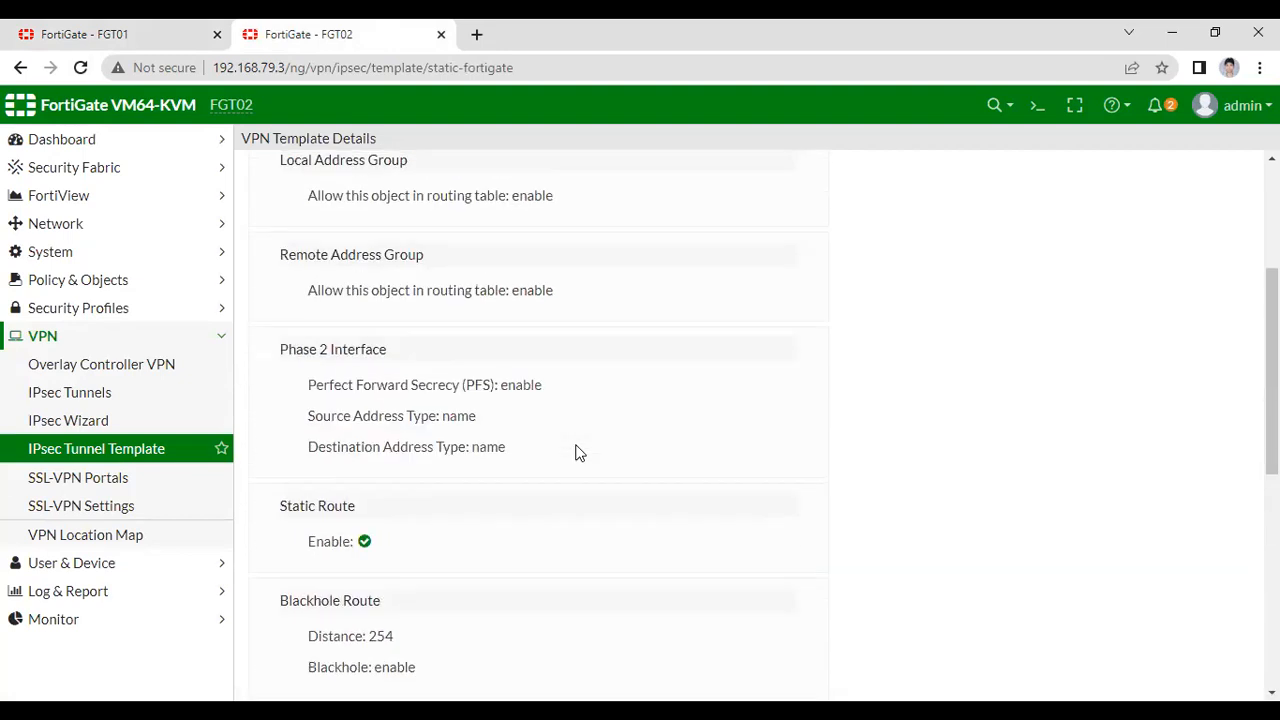
left_click(158, 622)
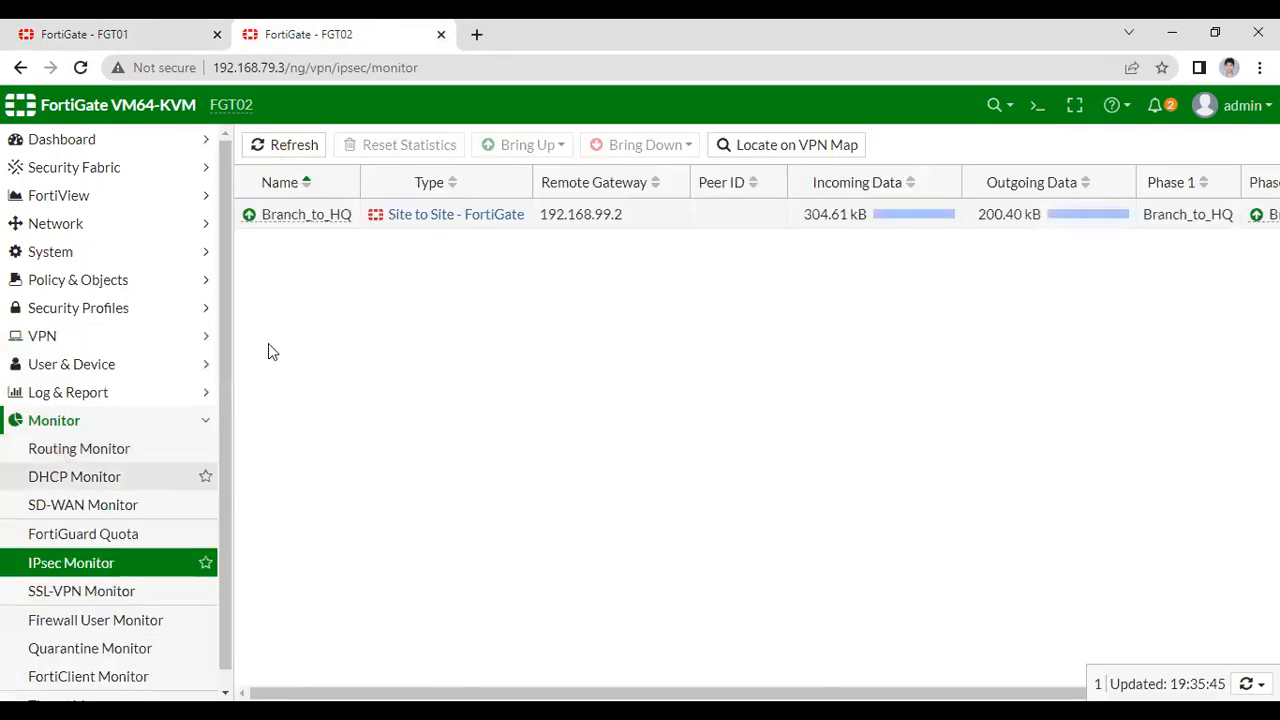
- Inspect Branch_to_HQ's template details, including on-demand Dead Peer Detection
double_click(282, 216)
mouse_move(313, 238)
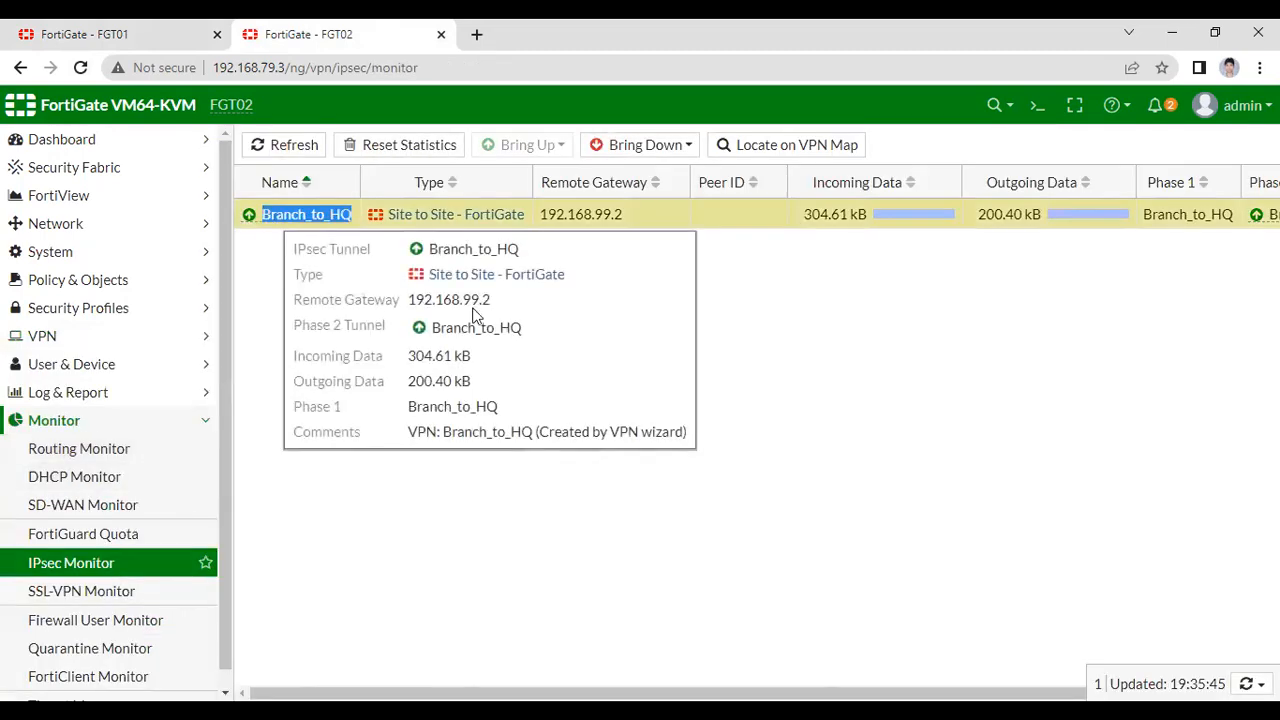
left_click(466, 214)
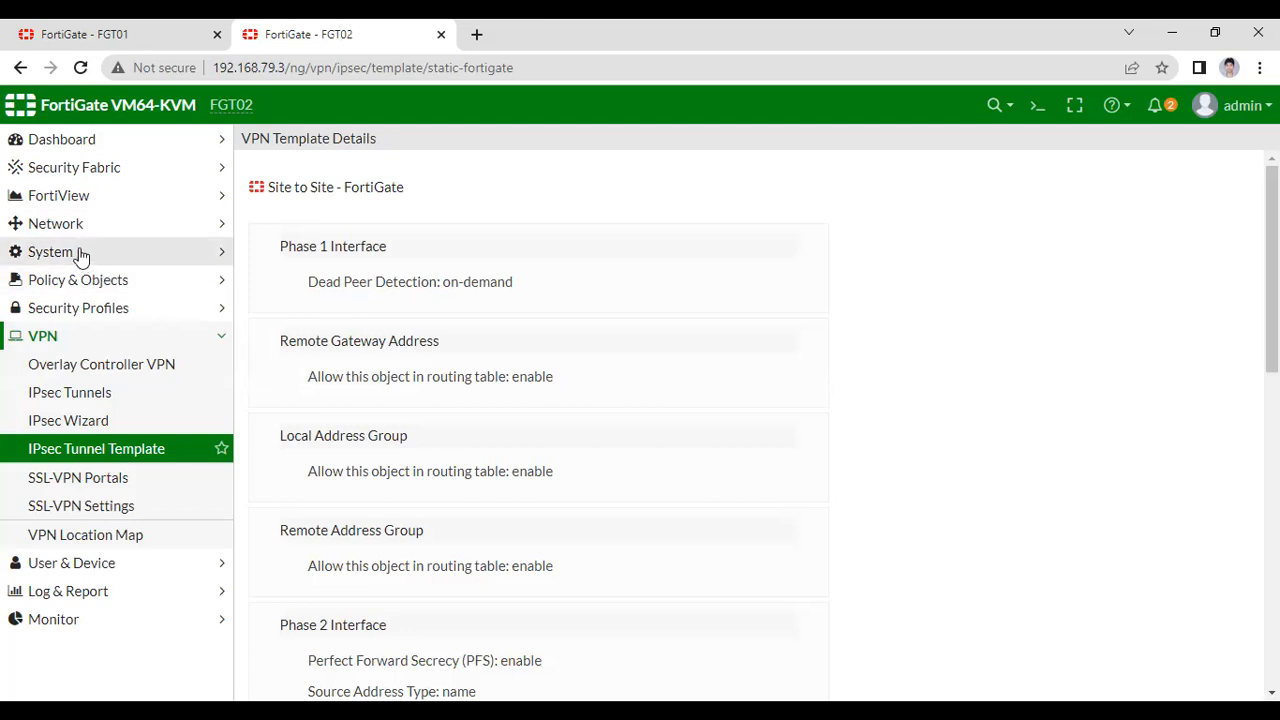
left_click(100, 280)
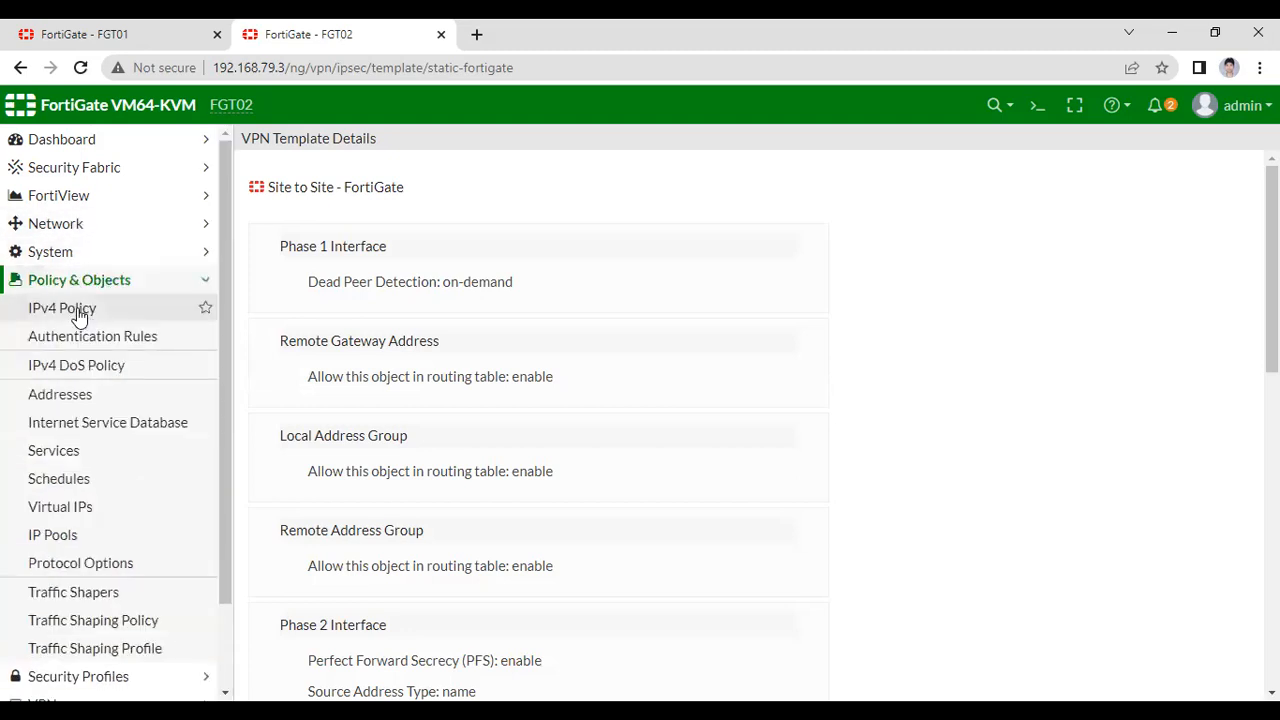
- Review FGT02's two vpn_Branch_to_HQ policies and byte counts, then return to the Status dashboard
left_click(90, 308)
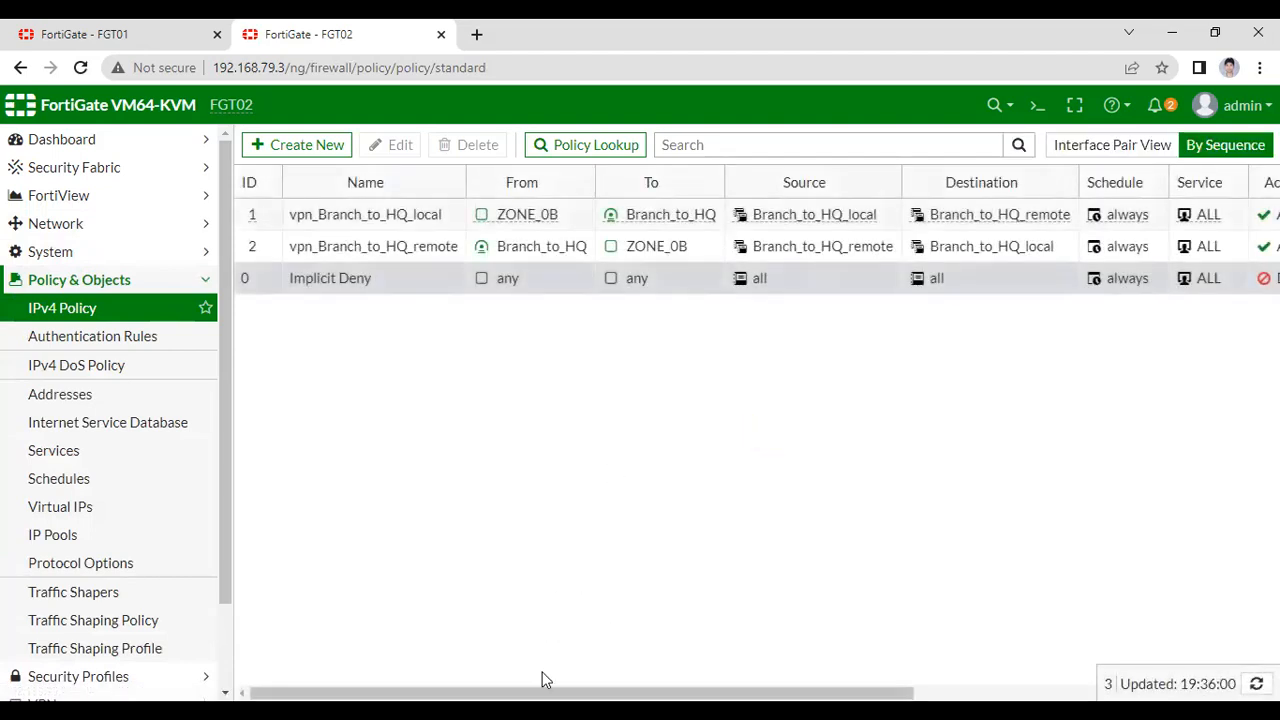
left_click_drag(545, 693, 895, 693)
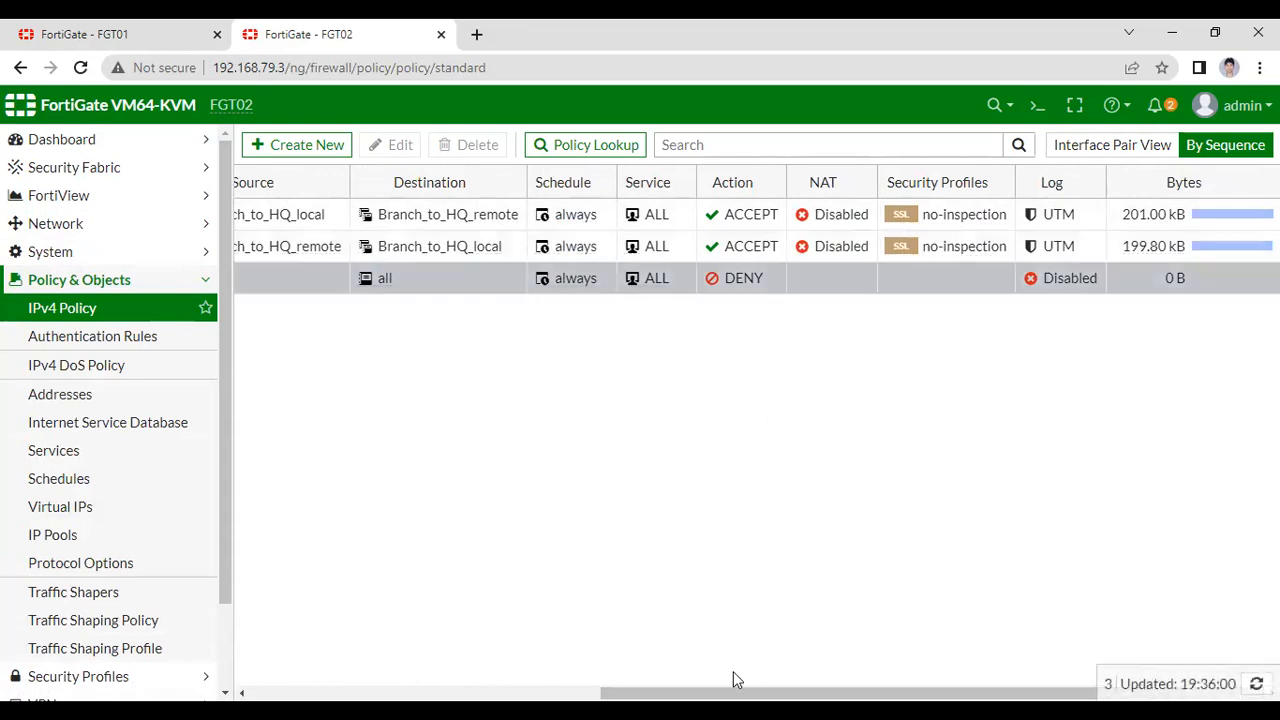
left_click_drag(731, 692, 400, 692)
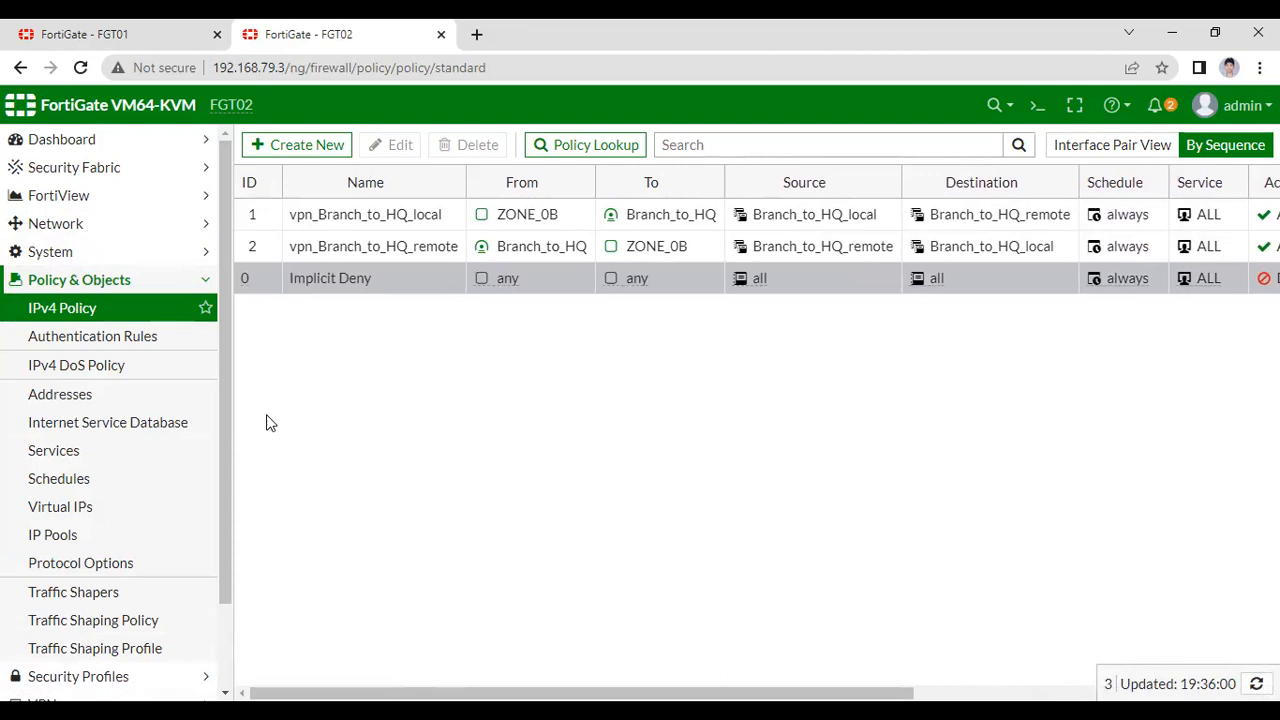
left_click(64, 145)
left_click(48, 168)
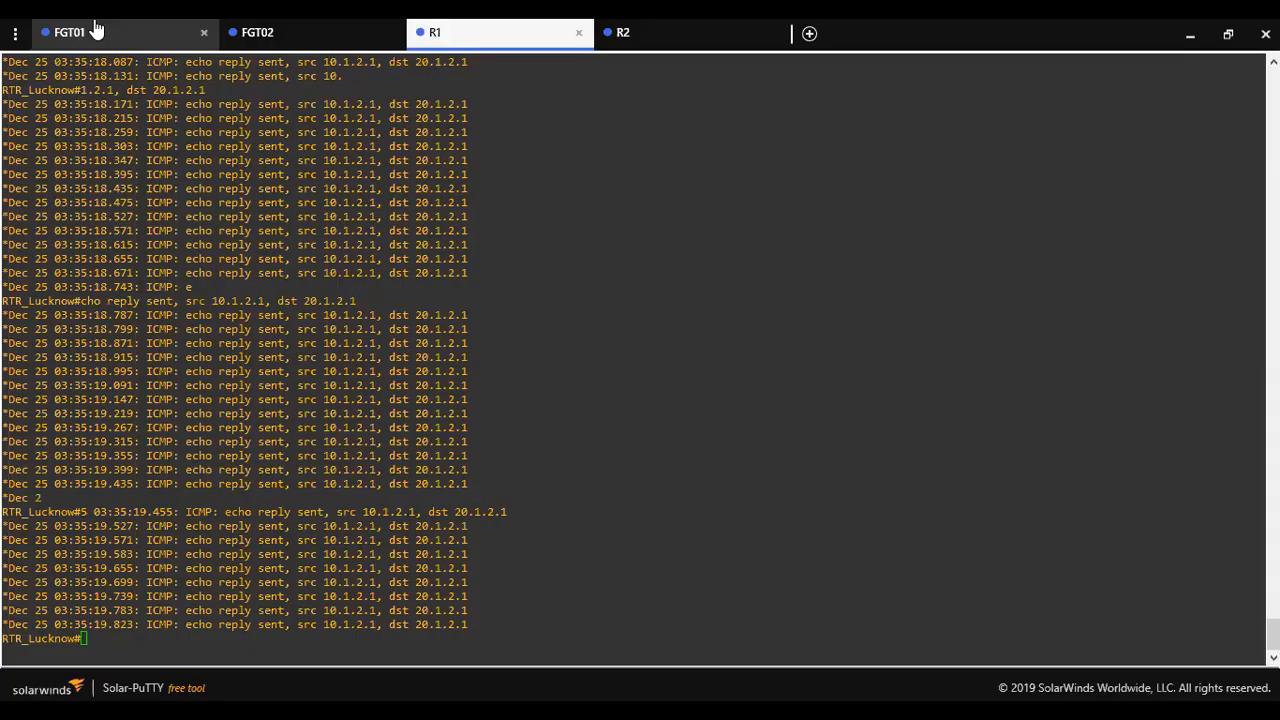
- Log into the FGT01 console as admin
left_click(92, 30)
type("admin")
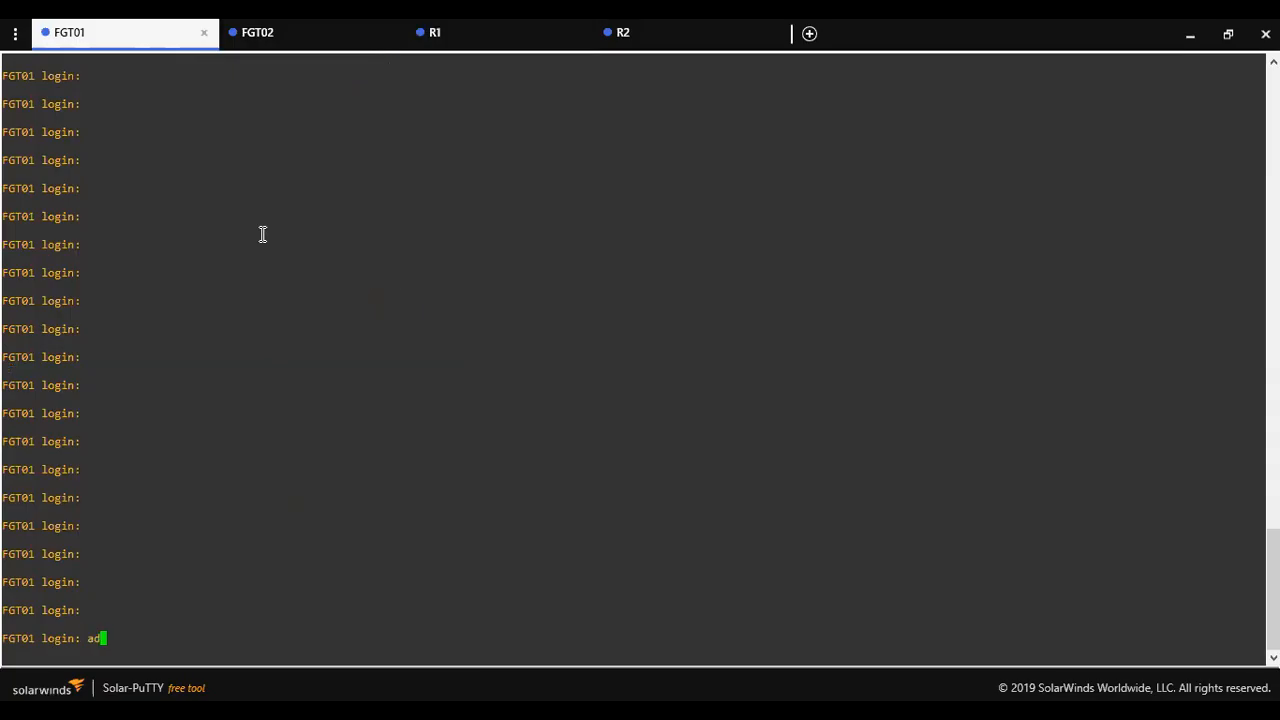
key("Return")
type("***")
key("Return")
- Run 'diagnose vpn tunnel list' on FGT01 and highlight HQ_to_Branch's 10.1.2.0 and 20.1.2.0 subnets
key("Return")
key("Return")
key("Return")
key("Return")
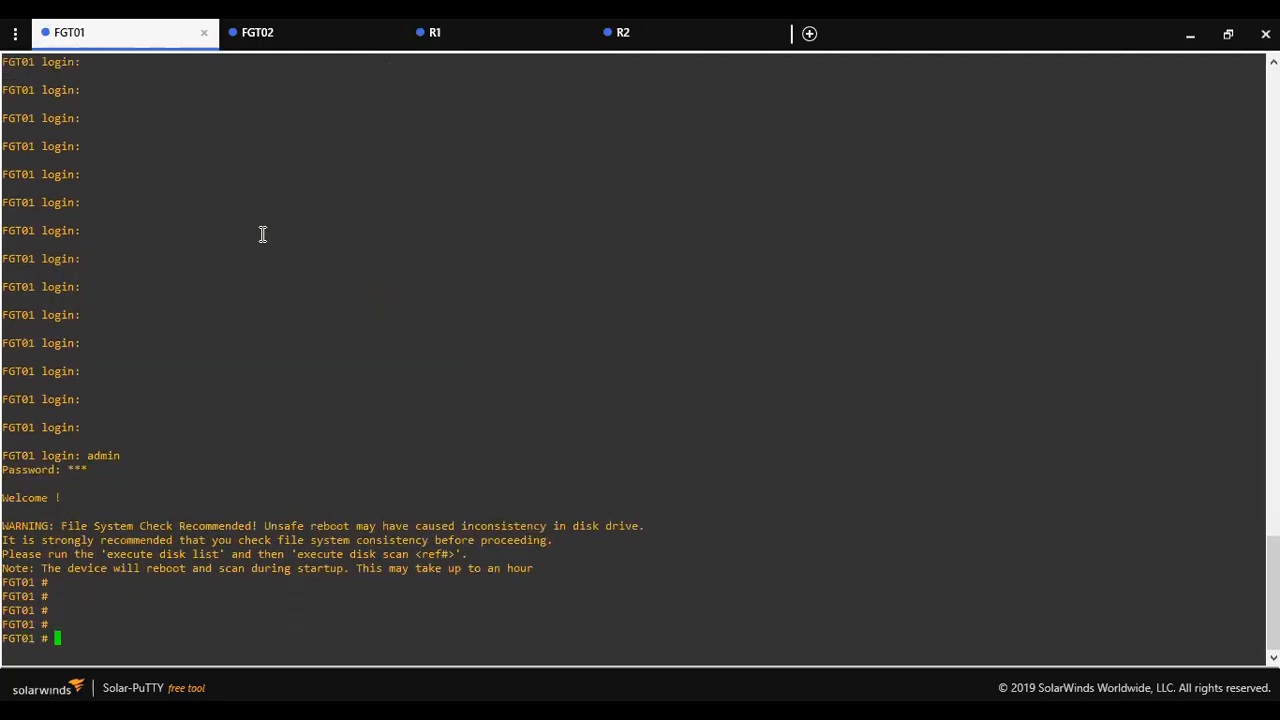
type("diagnose vpn tunnel list")
key("Return")
key("Return")
key("Return")
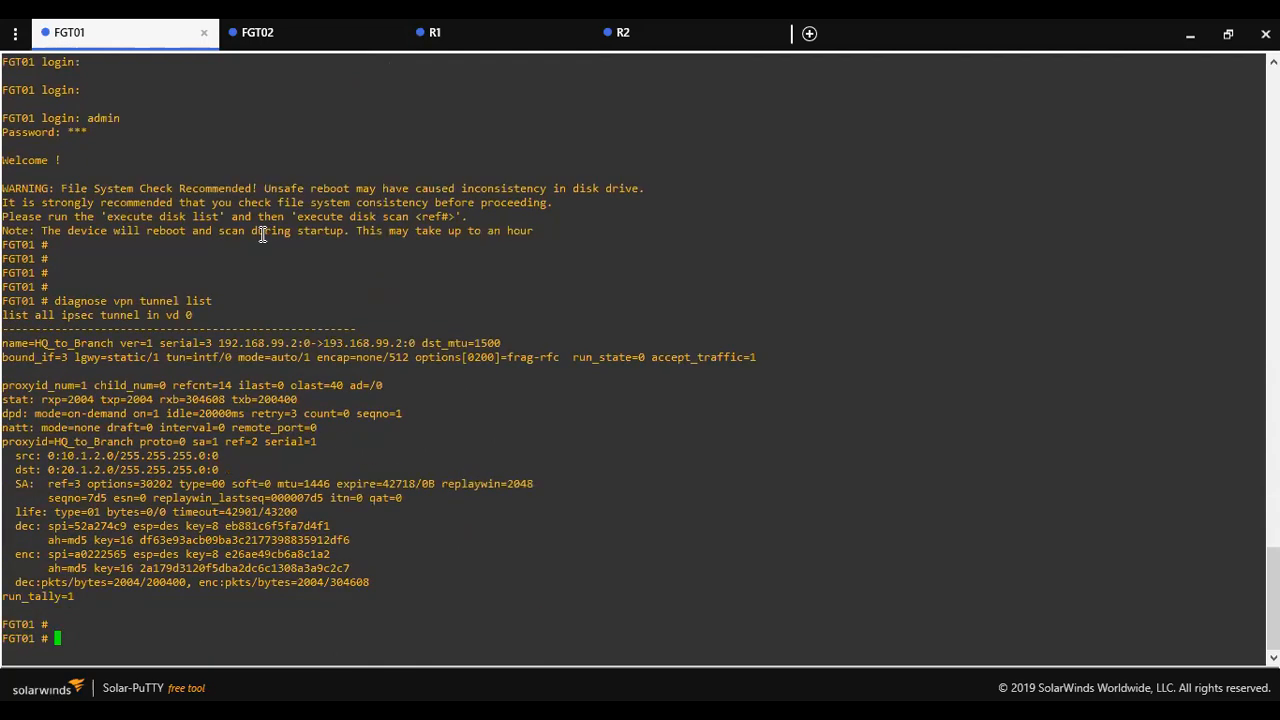
left_click_drag(214, 284, 60, 292)
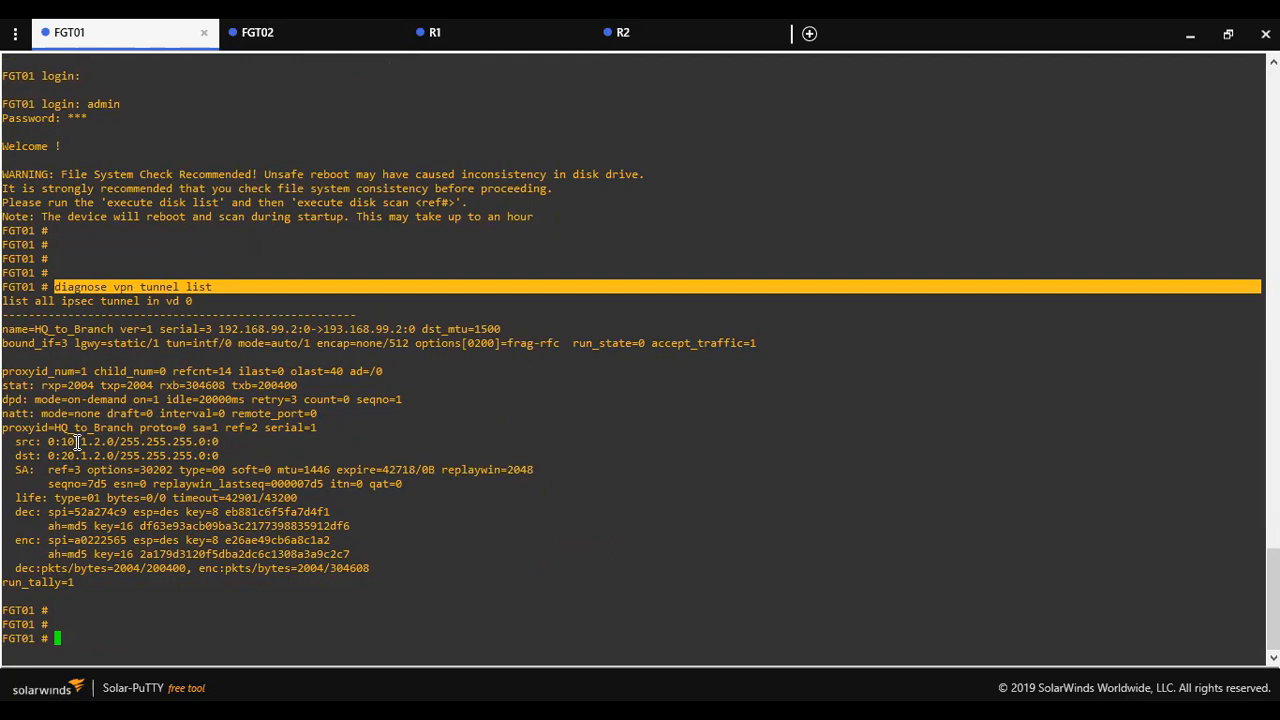
left_click_drag(74, 442, 133, 442)
left_click_drag(229, 455, 102, 438)
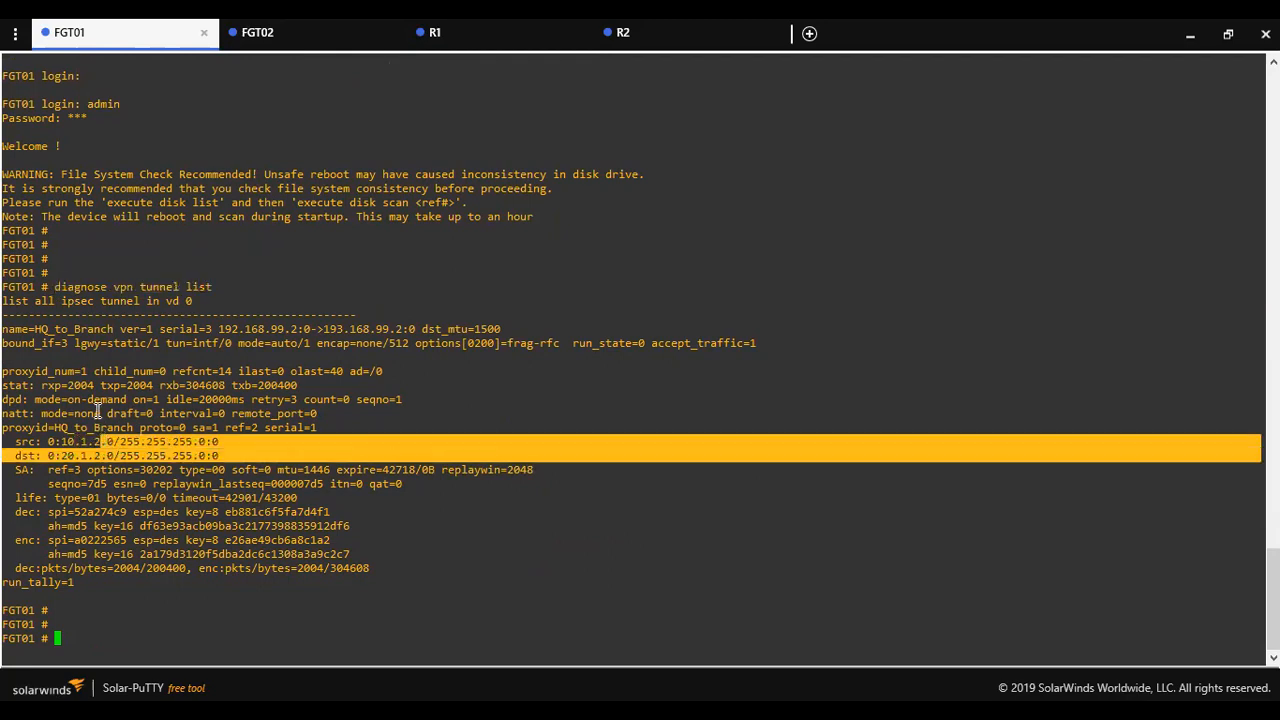
left_click(309, 37)
- Log into the FGT02 console as admin
type("admin")
key("Return")
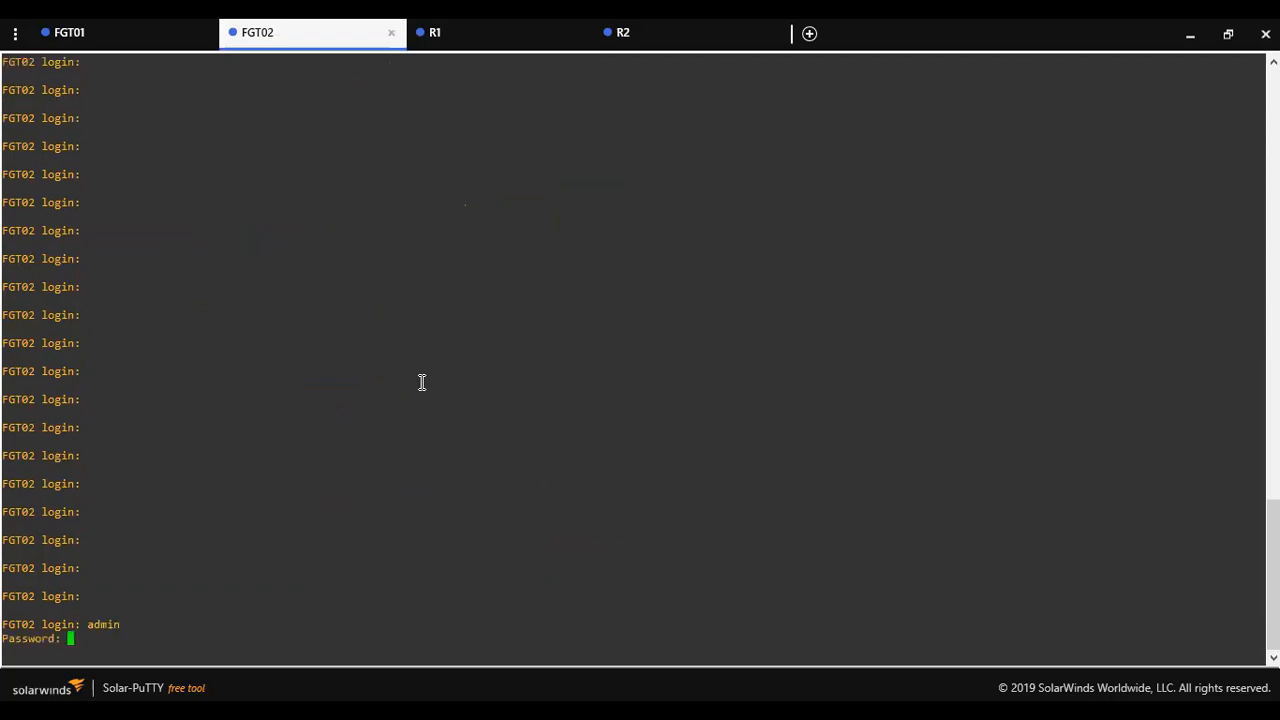
type("***")
key("Return")
key("Return")
key("Return")
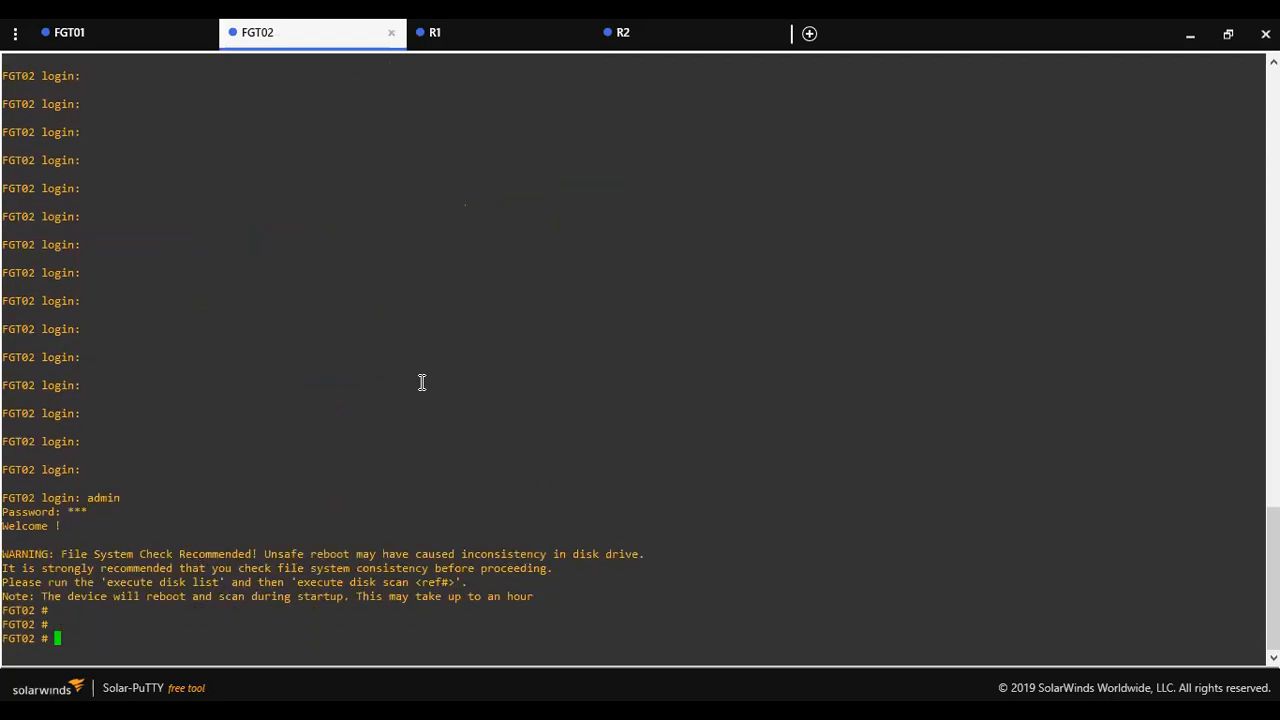
- Run 'diagnose vpn tunnel list' on FGT02 twice to confirm its tunnel passes traffic
right_click(438, 416)
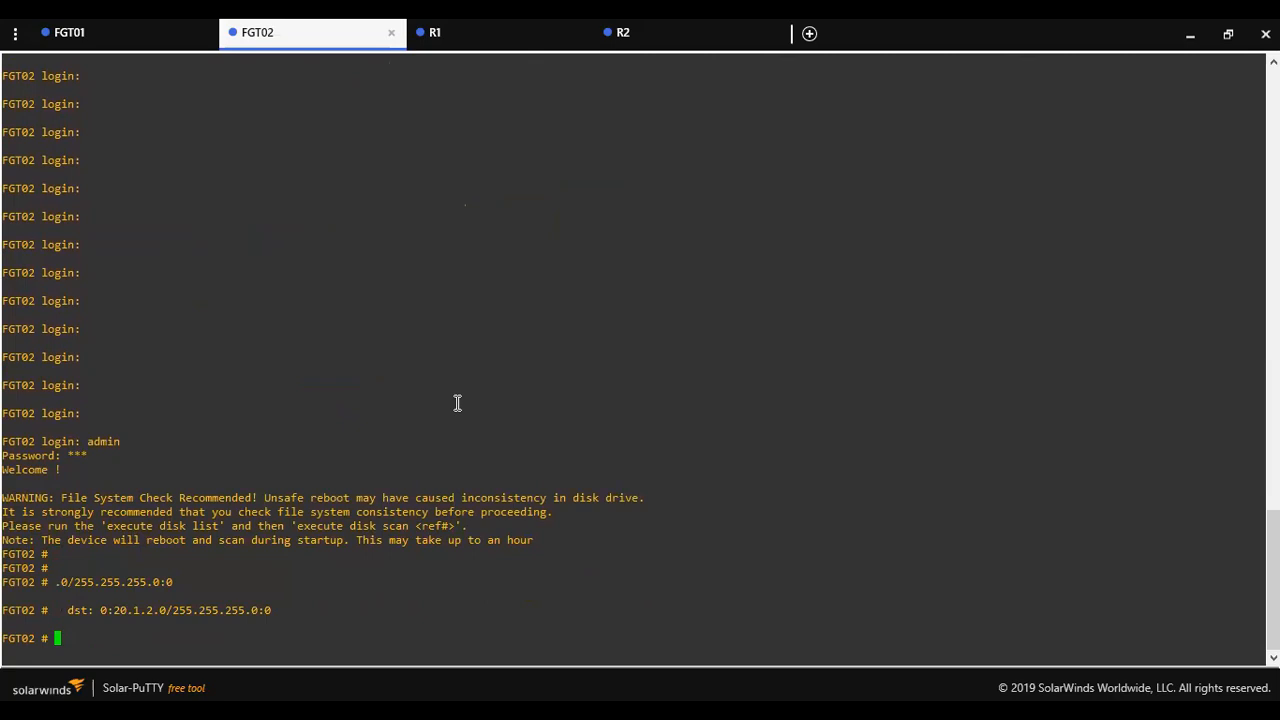
key("Return")
type("diagnose ")
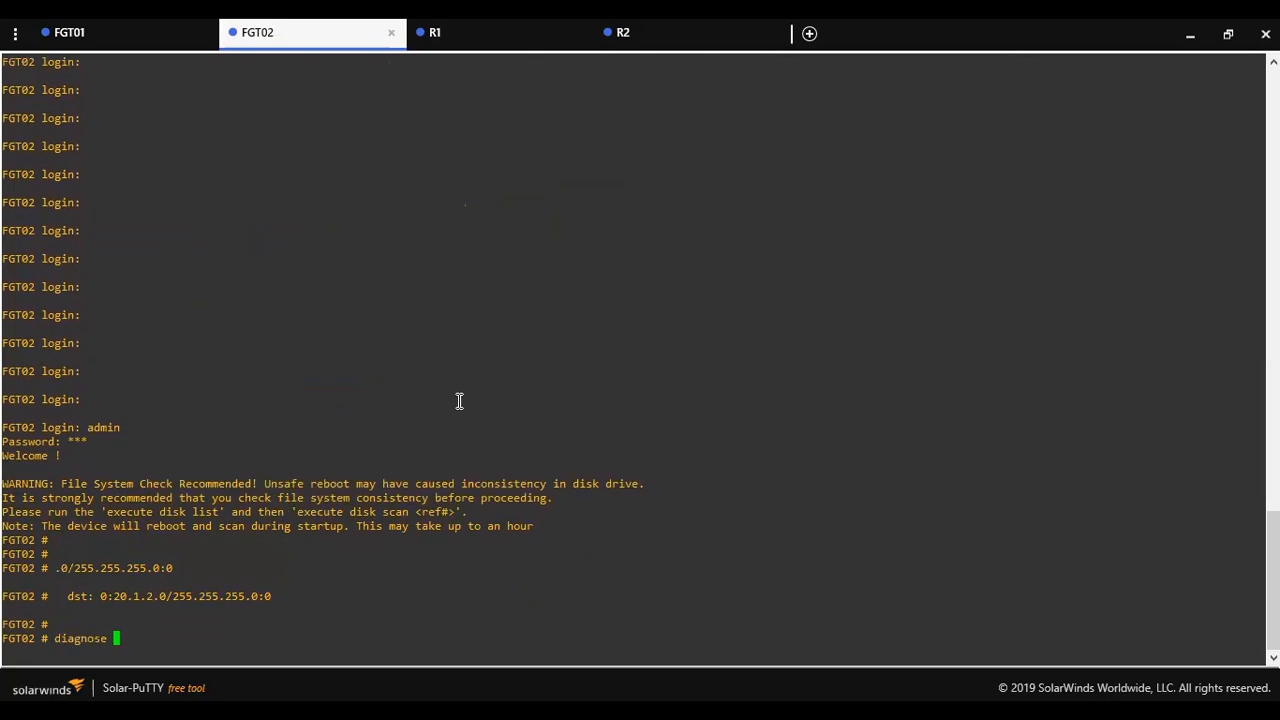
type("vpn l")
key("BackSpace")
type("tunnel list")
key("Return")
key("Return")
key("Return")
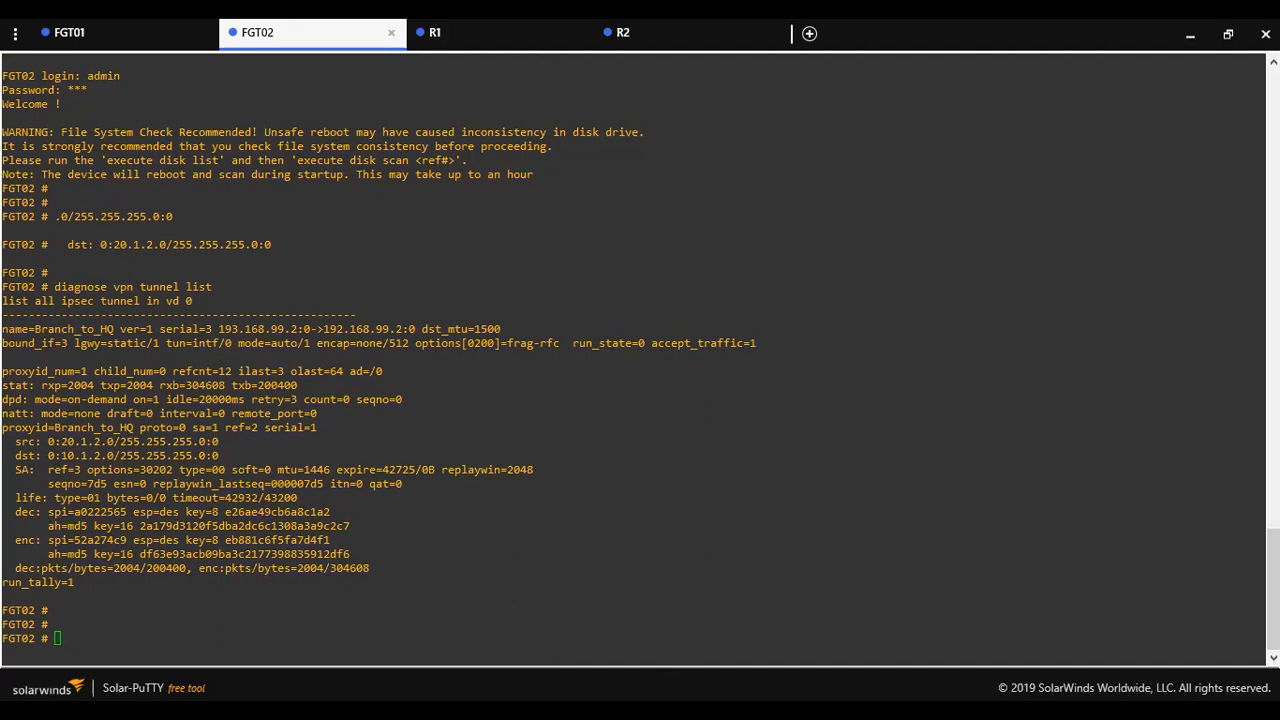
left_click(352, 390)
key("Up")
key("Return")
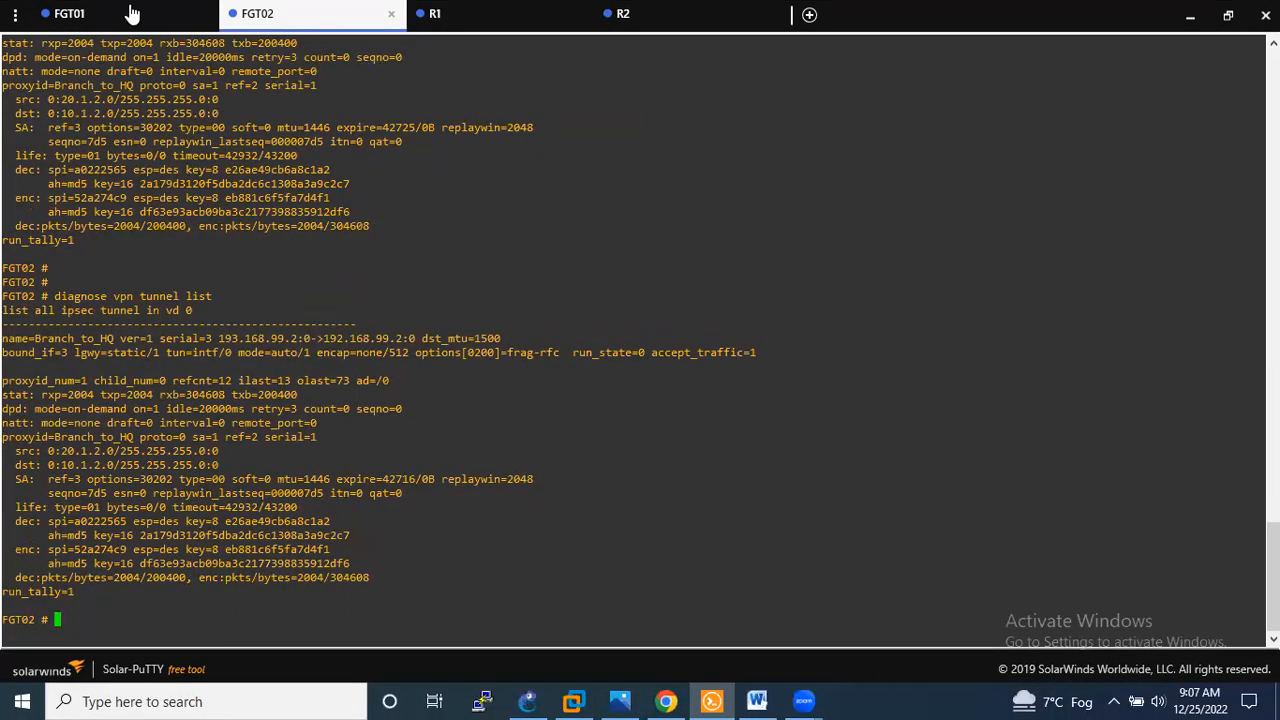
- Rerun 'diagnose vpn tunnel list' on FGT01 to recheck the HQ_to_Branch tunnel
left_click(130, 13)
key("Up")
key("Return")
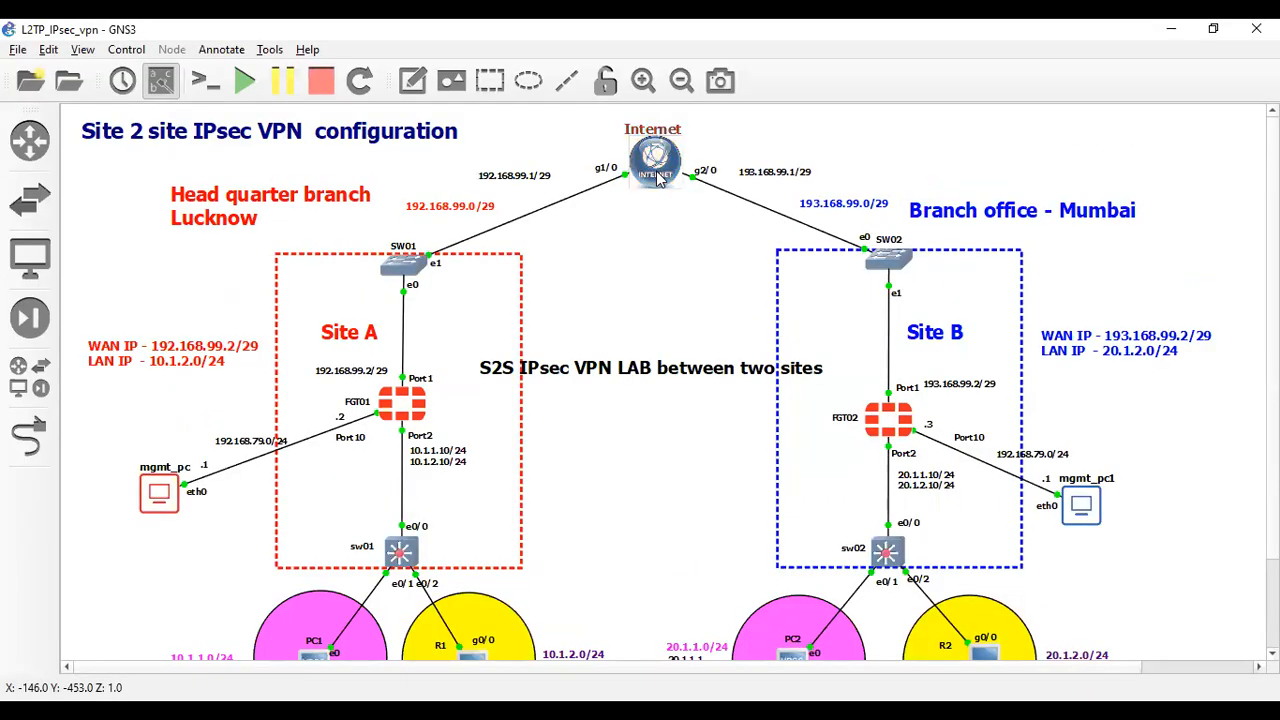
right_click(657, 177)
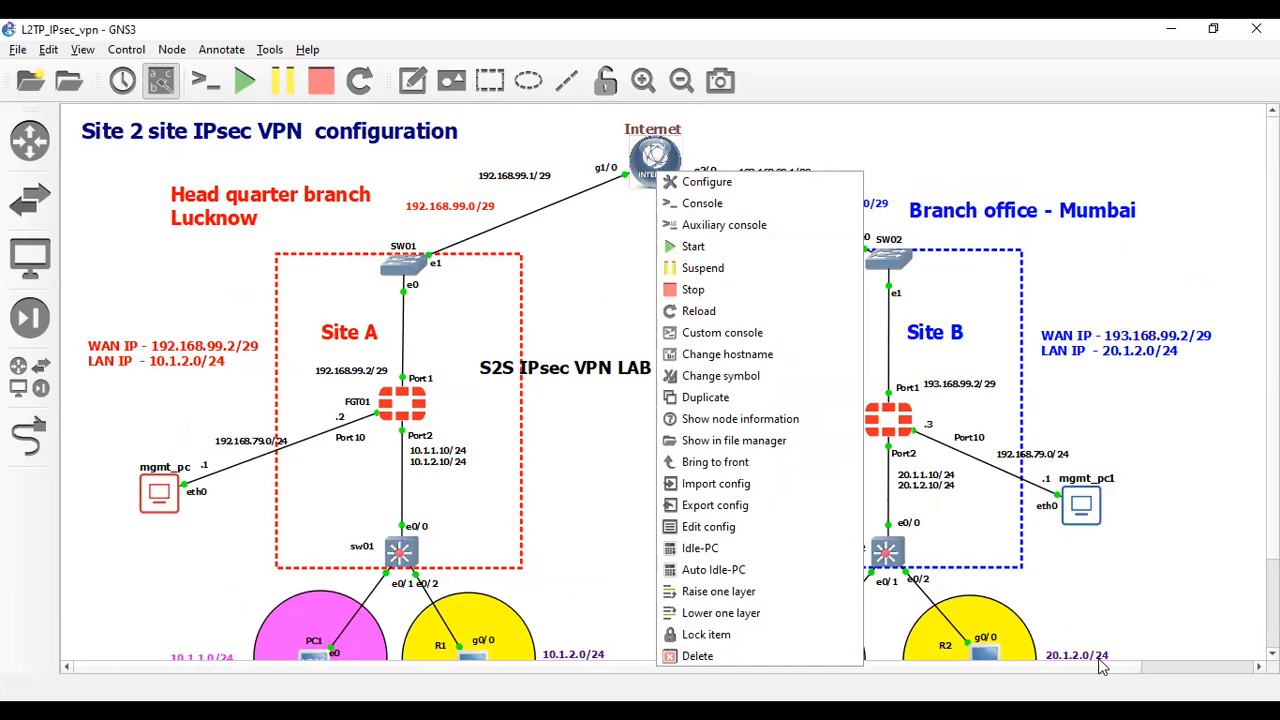
- Open a console to the GNS3 Internet router and bring its terminal forward
left_click(710, 213)
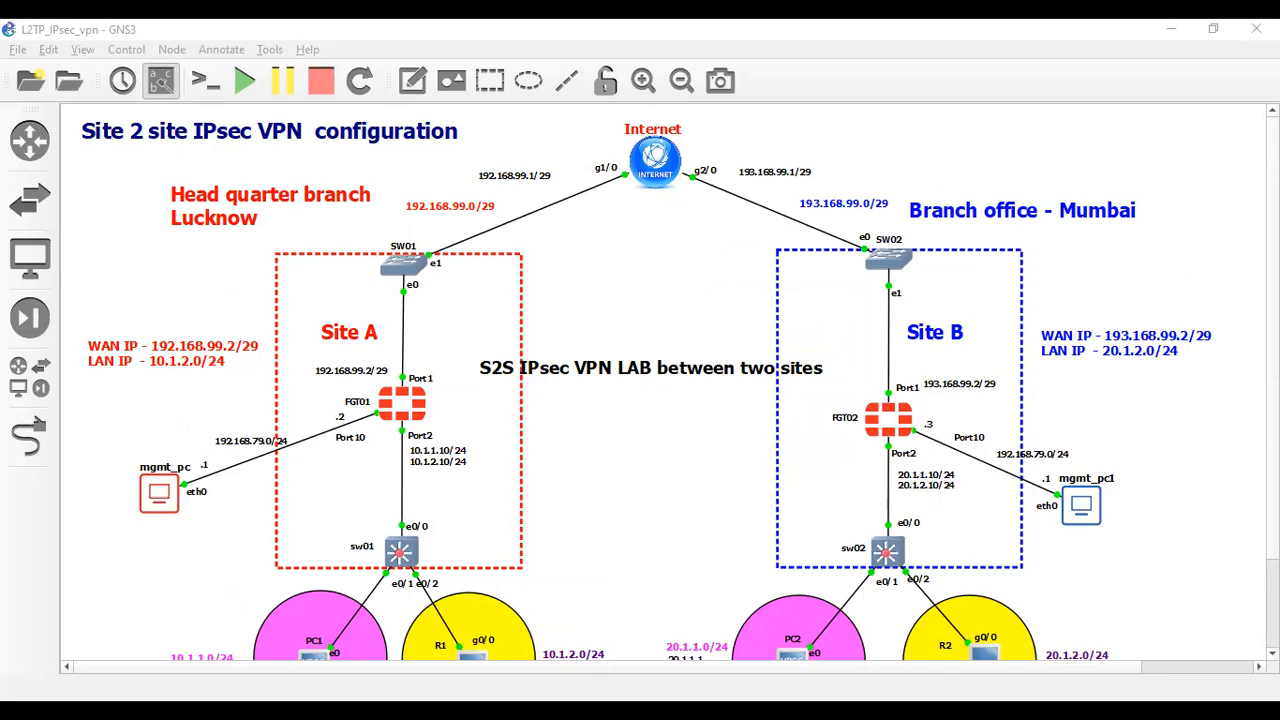
key("alt+Tab")
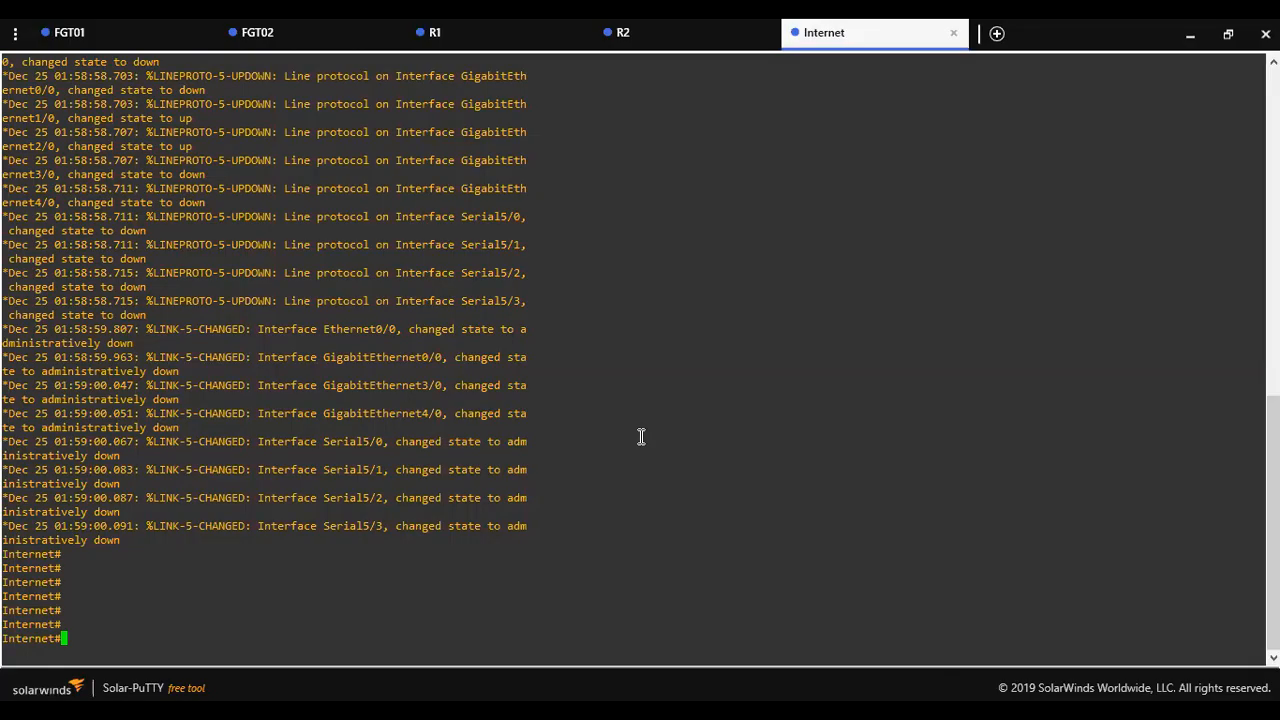
- Run 'show ip route' on the Internet router twice, showing only connected 192.168.99.0/29 and 193.168.99.0/29
key("Return")
key("Return")
key("Return")
type("sh")
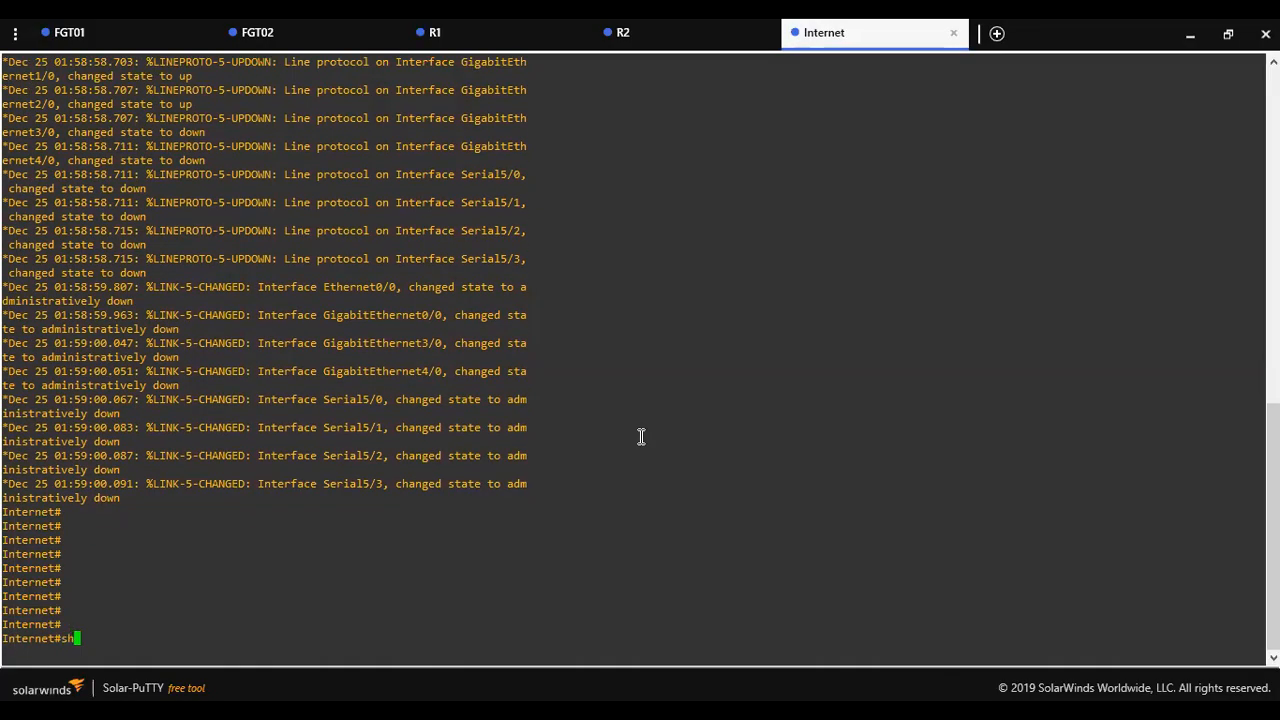
type("ow ip route")
key("Return")
key("Return")
key("Return")
key("Return")
key("Return")
key("Return")
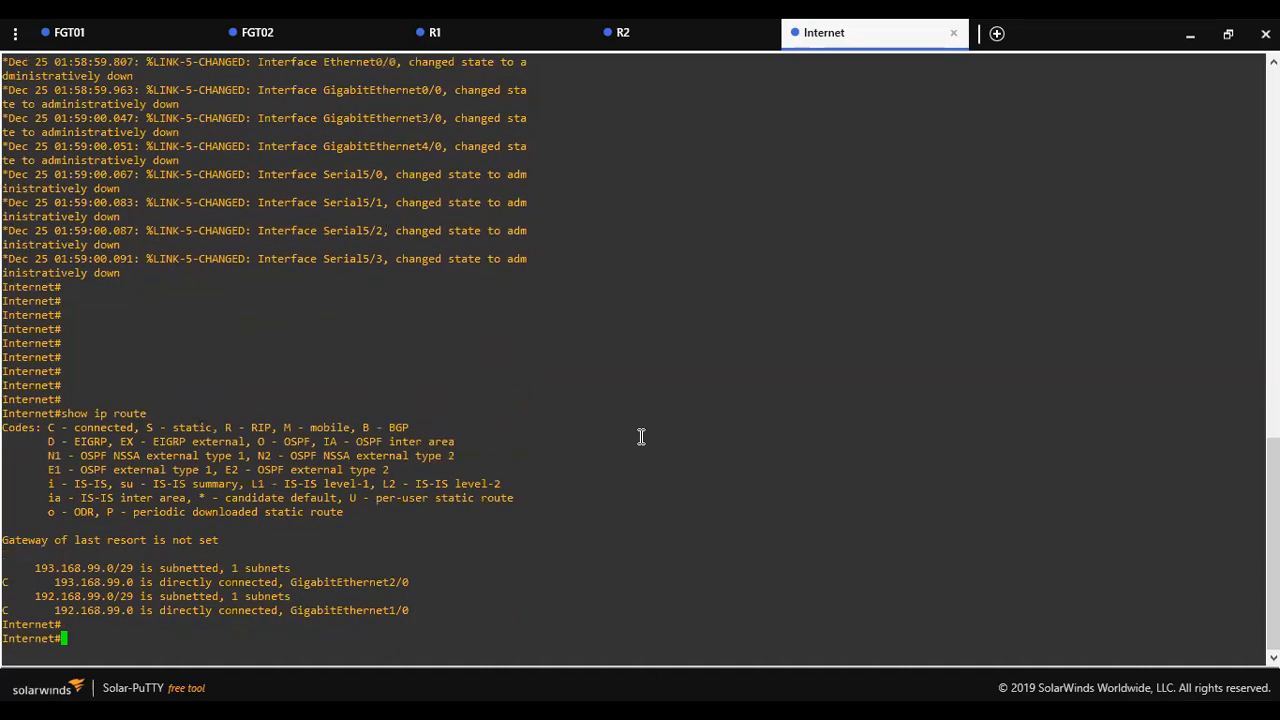
key("Return")
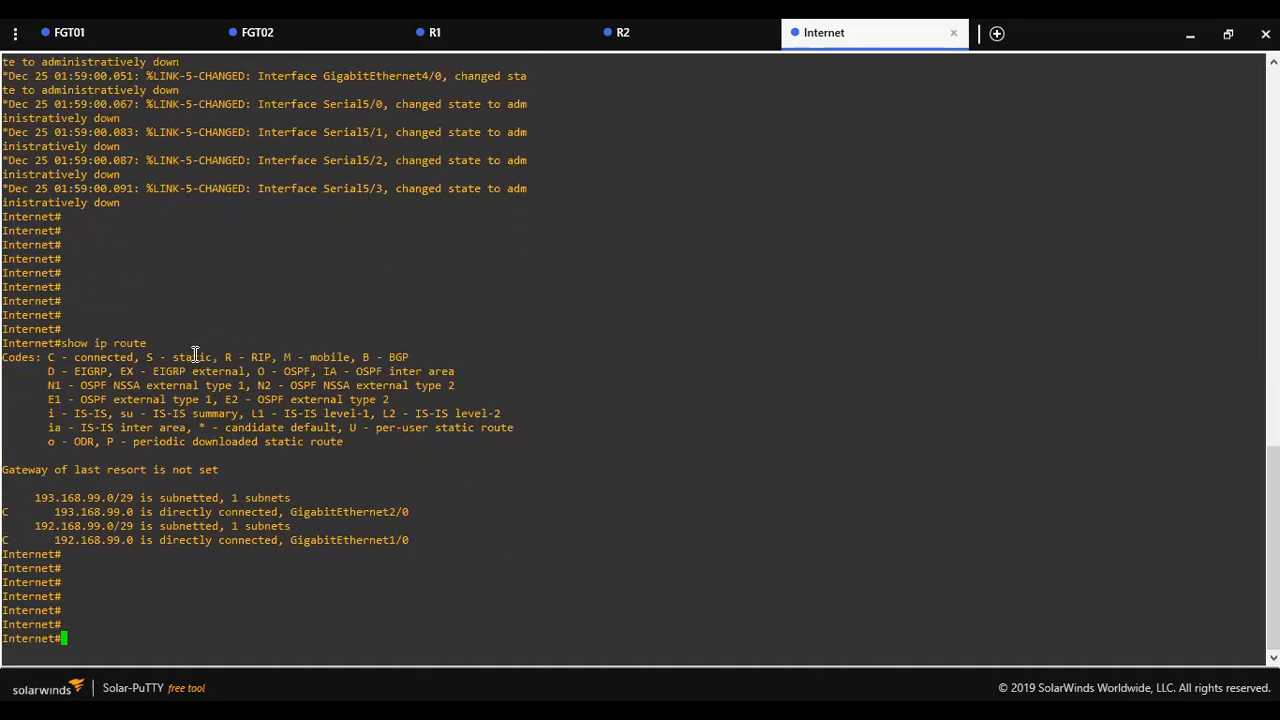
left_click_drag(157, 340, 67, 343)
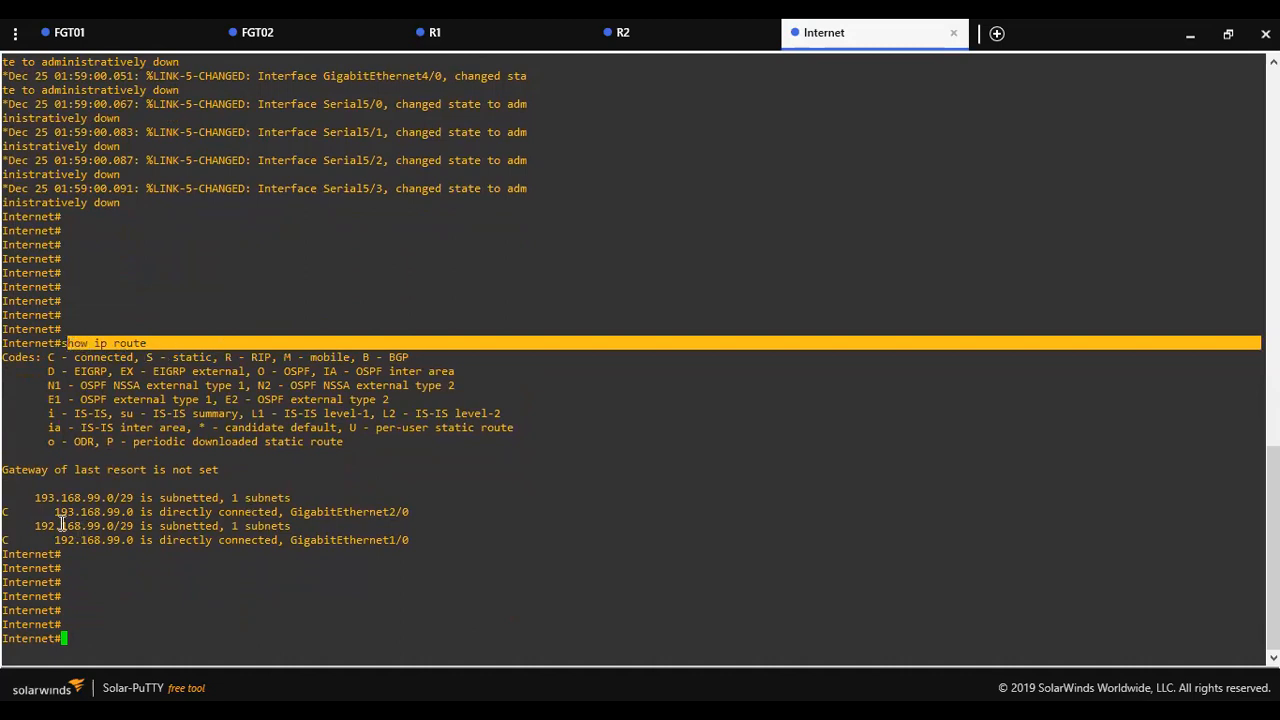
left_click(35, 508)
right_click(163, 315)
key("Return")
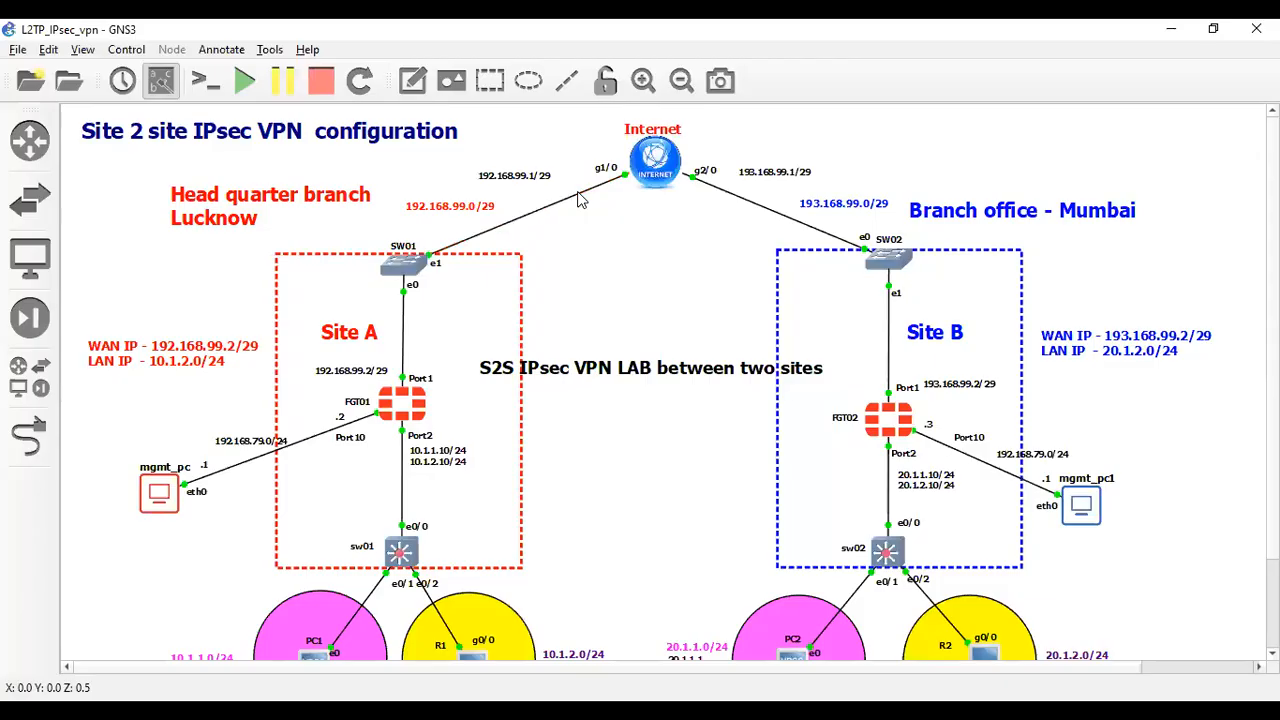
right_click(580, 191)
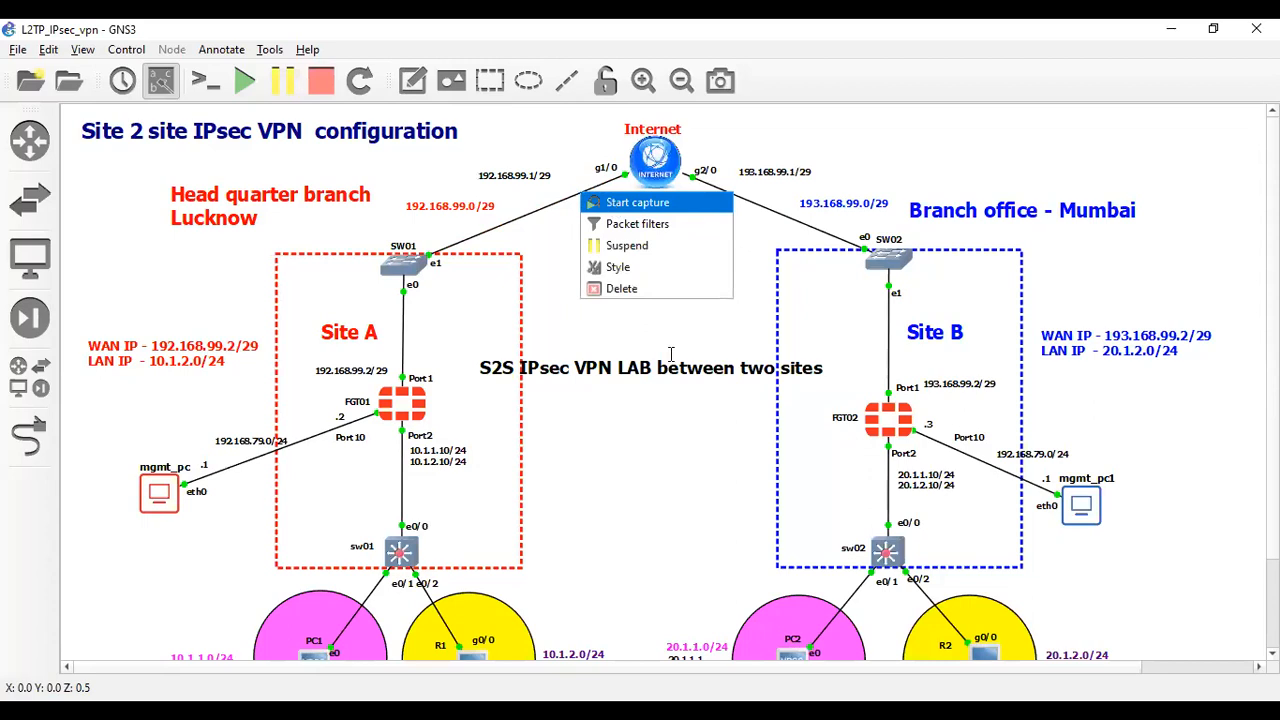
- Capture the SW01–Internet link and view live ESP traffic between 192.168.99.2 and 193.168.99.2 in Wireshark
key("Return")
left_click(737, 397)
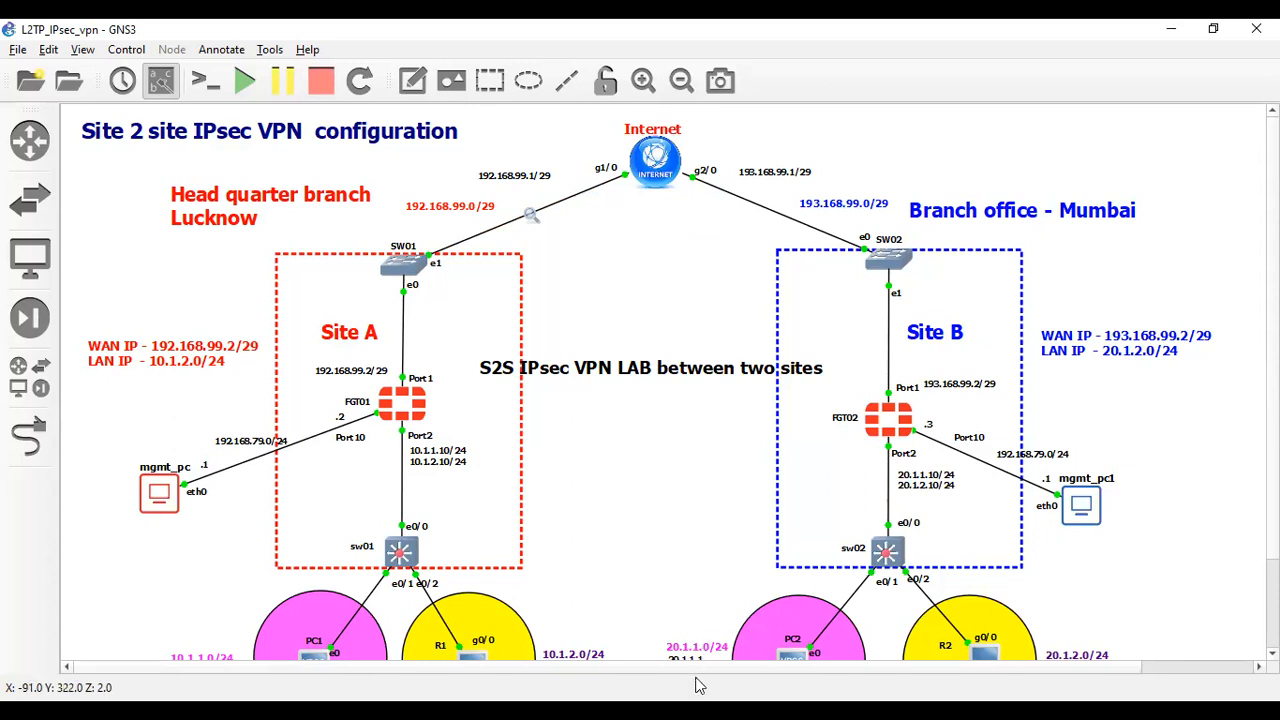
key("alt+Tab")
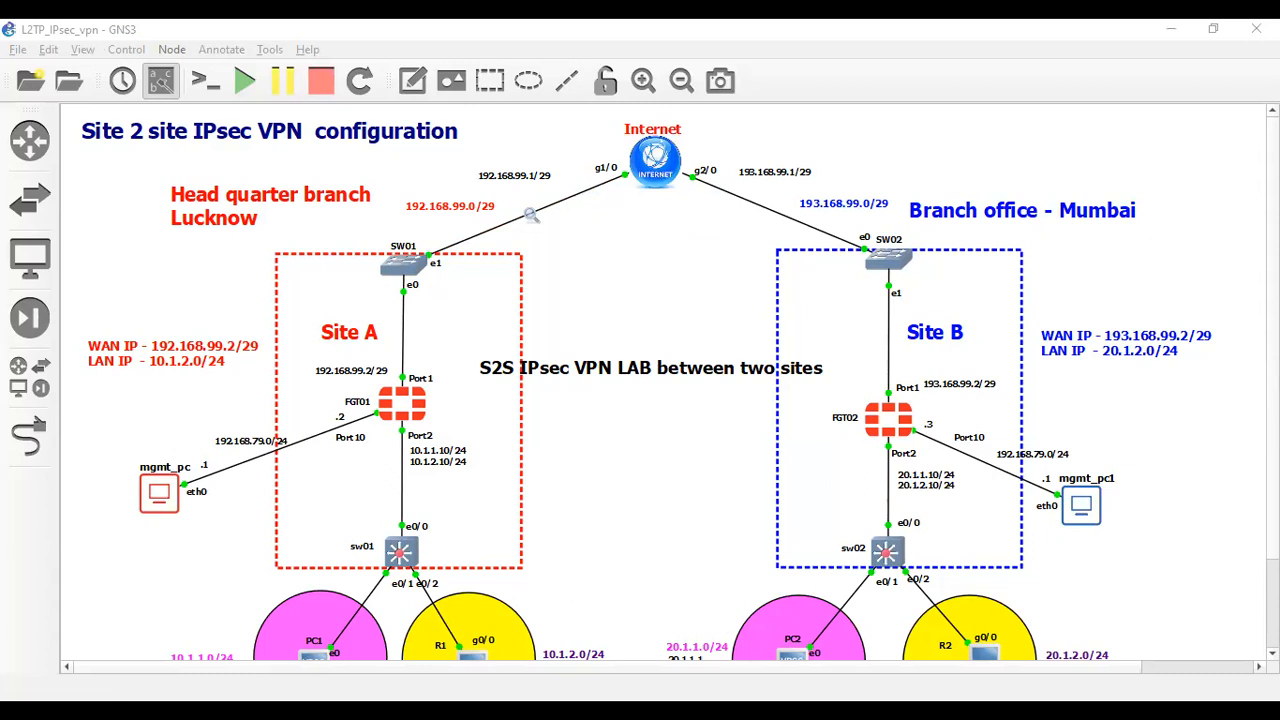
key("alt+Tab")
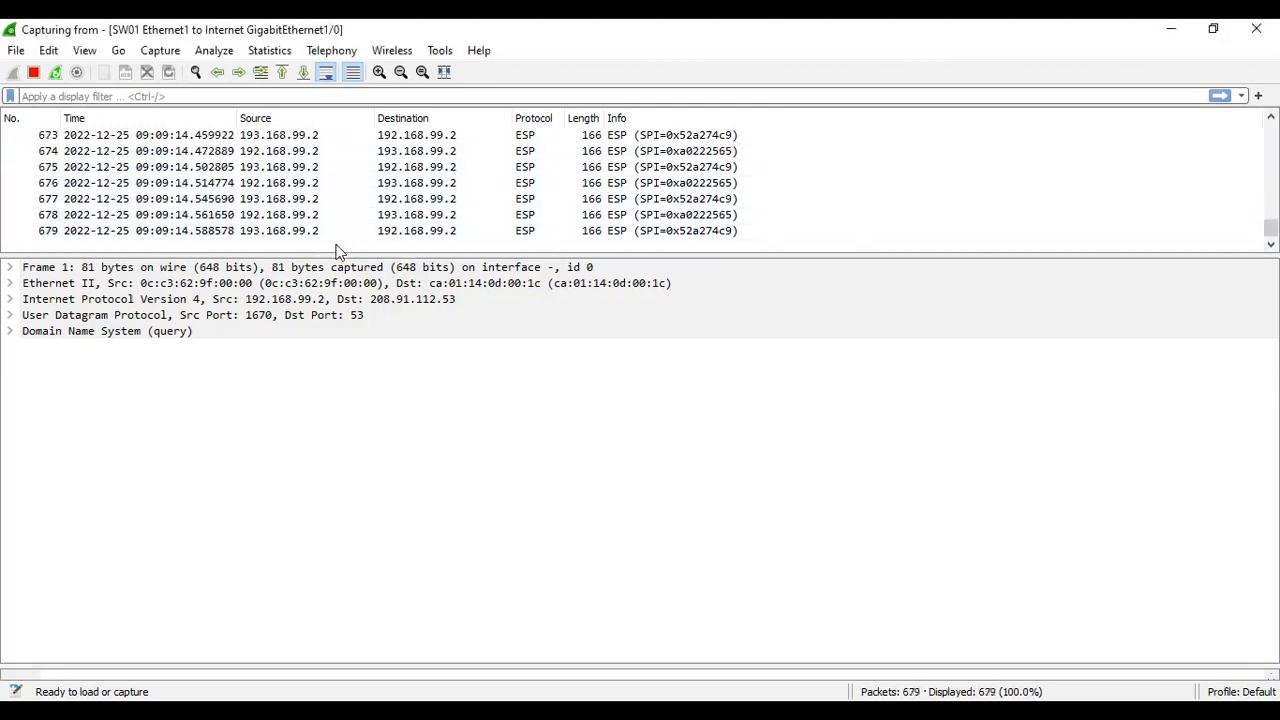
- Expand frame 1's DNS, UDP and IPv4 details, then open ESP packet 1032 in its own window
left_click(9, 331)
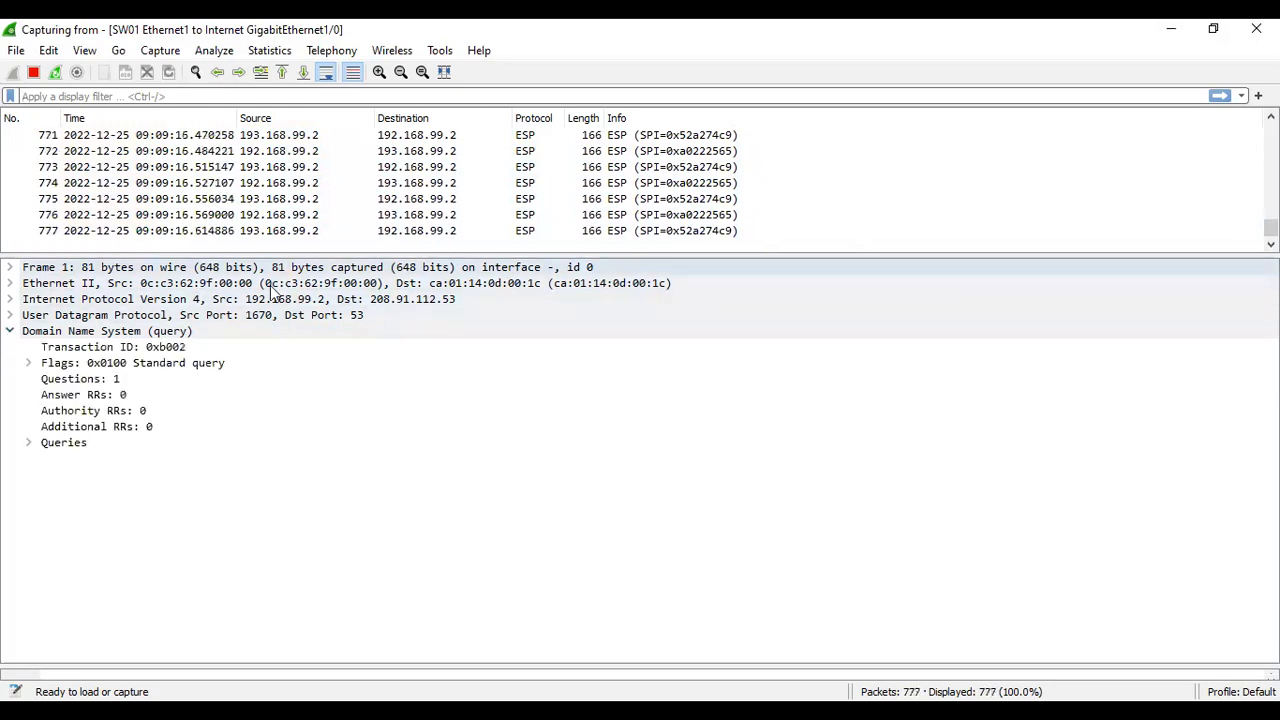
left_click(12, 316)
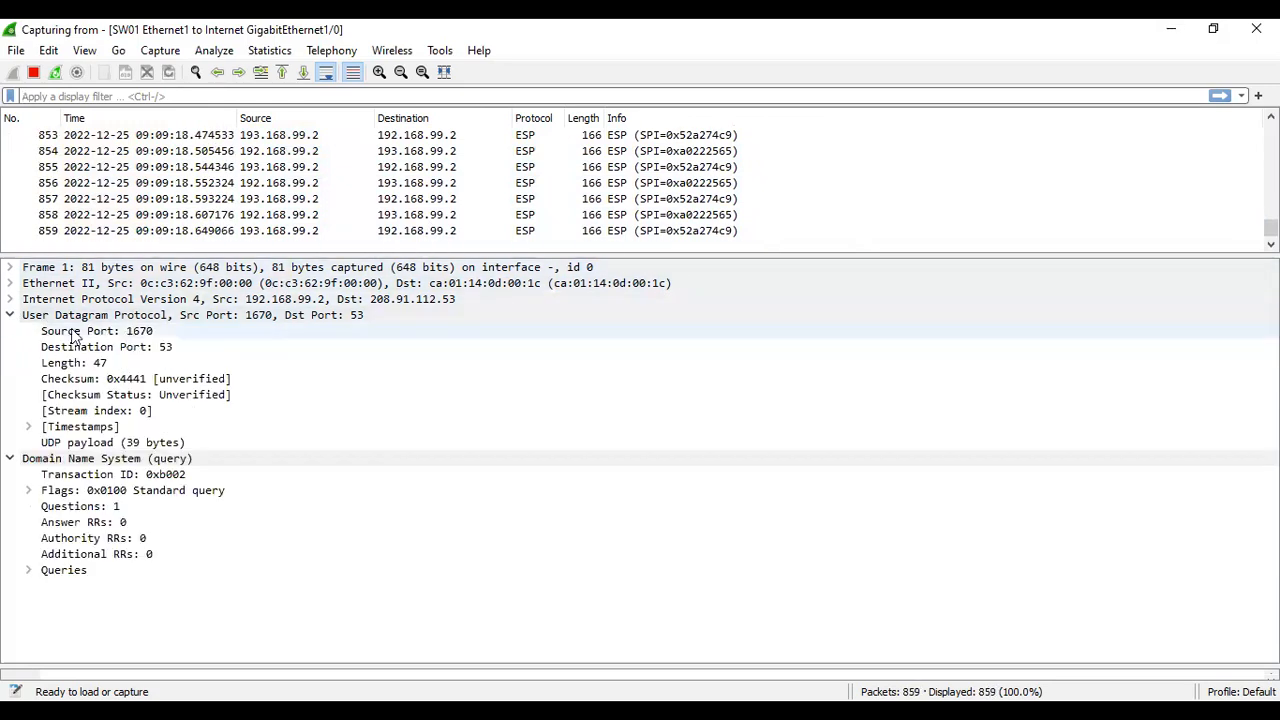
left_click(9, 299)
scroll(230, 371, "down", 3)
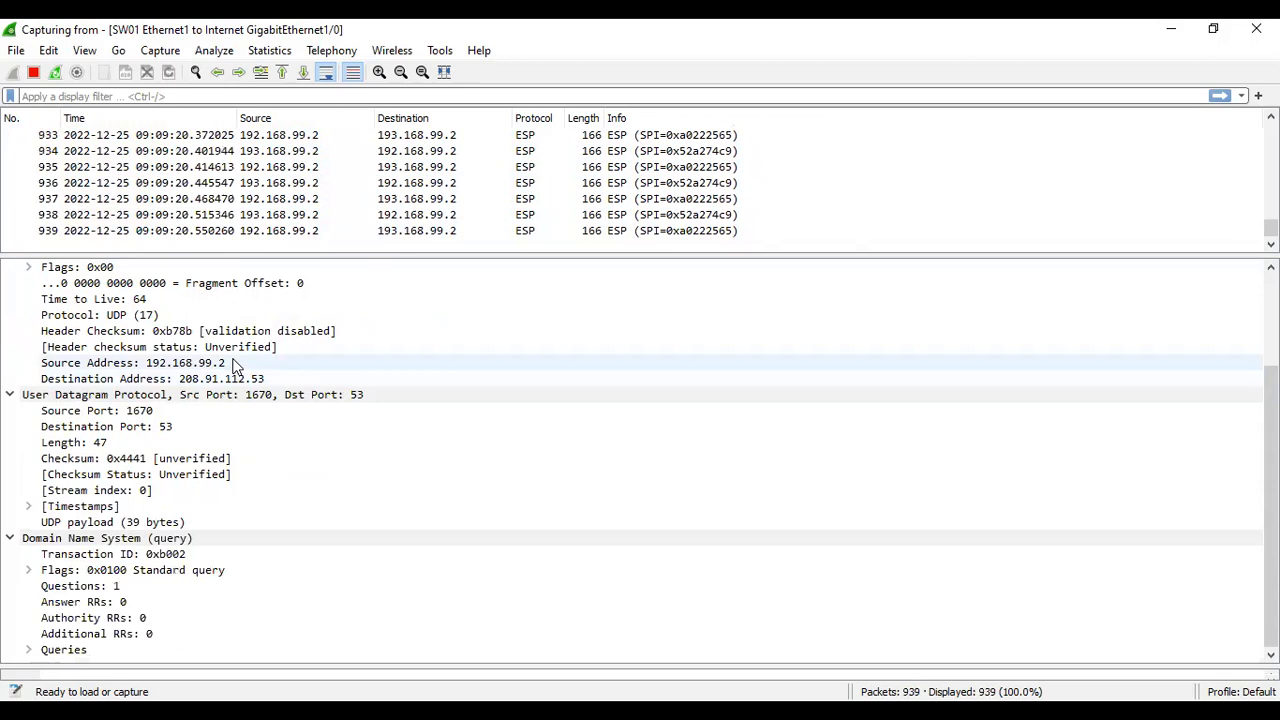
left_click(451, 200)
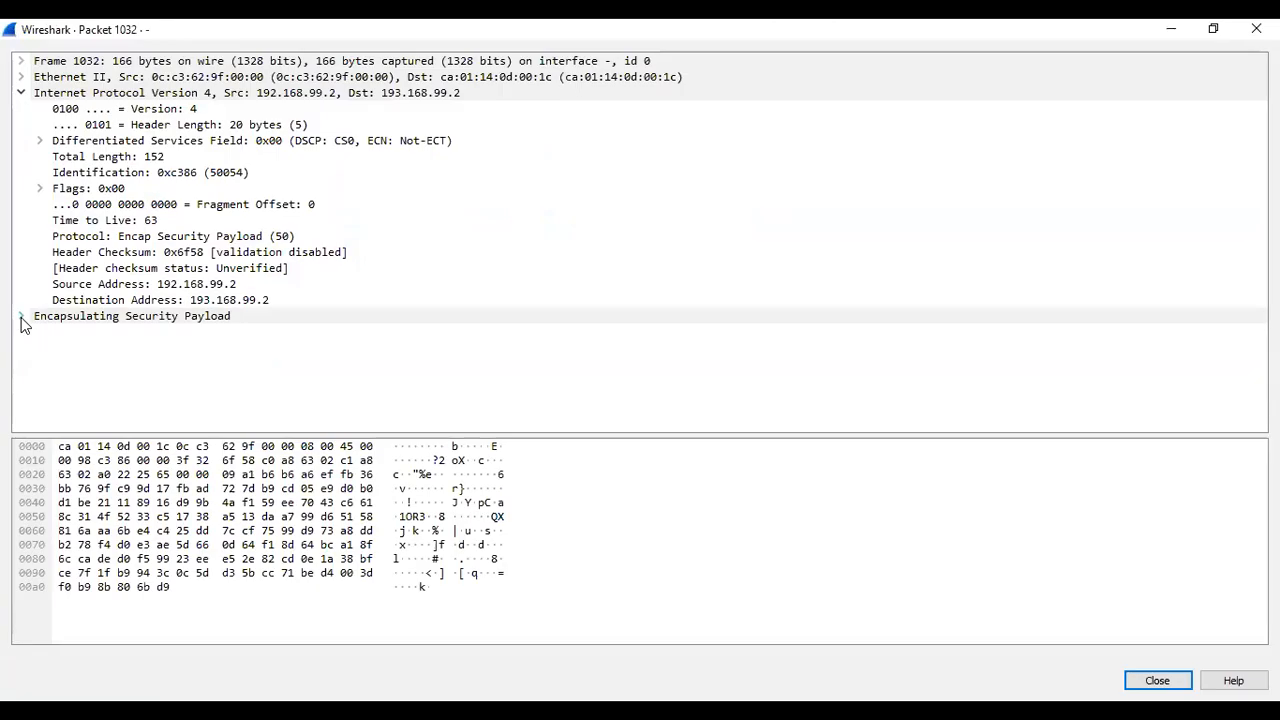
- Expand packet 1032's ESP, Flags and DSCP fields, revealing SPI 0xa0222565 and sequence 2465
left_click(21, 317)
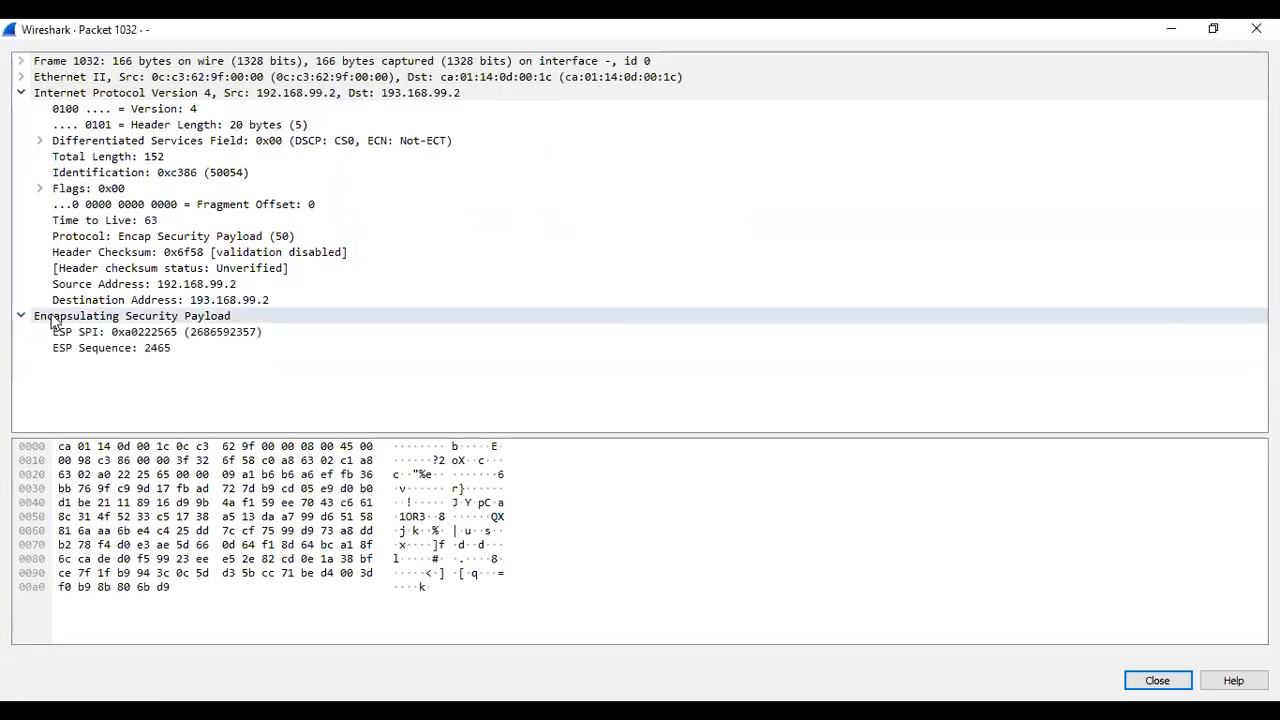
left_click(41, 189)
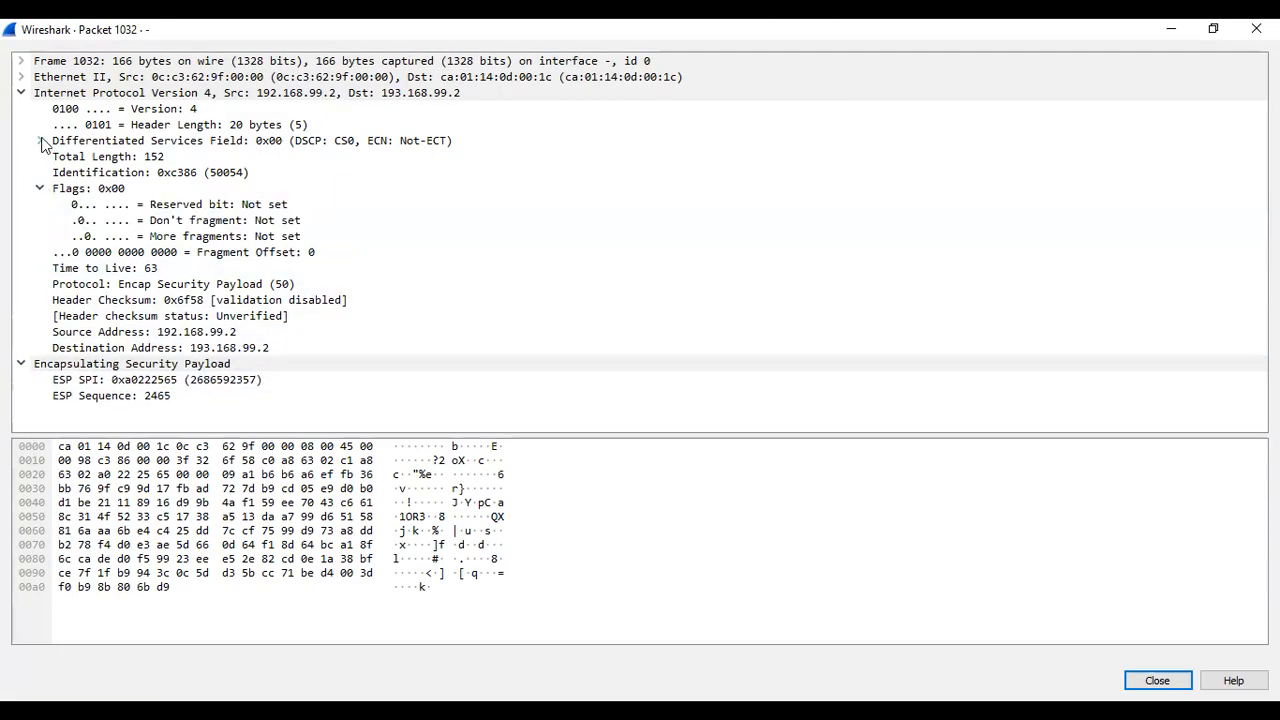
left_click(40, 140)
scroll(360, 227, "down", 1)
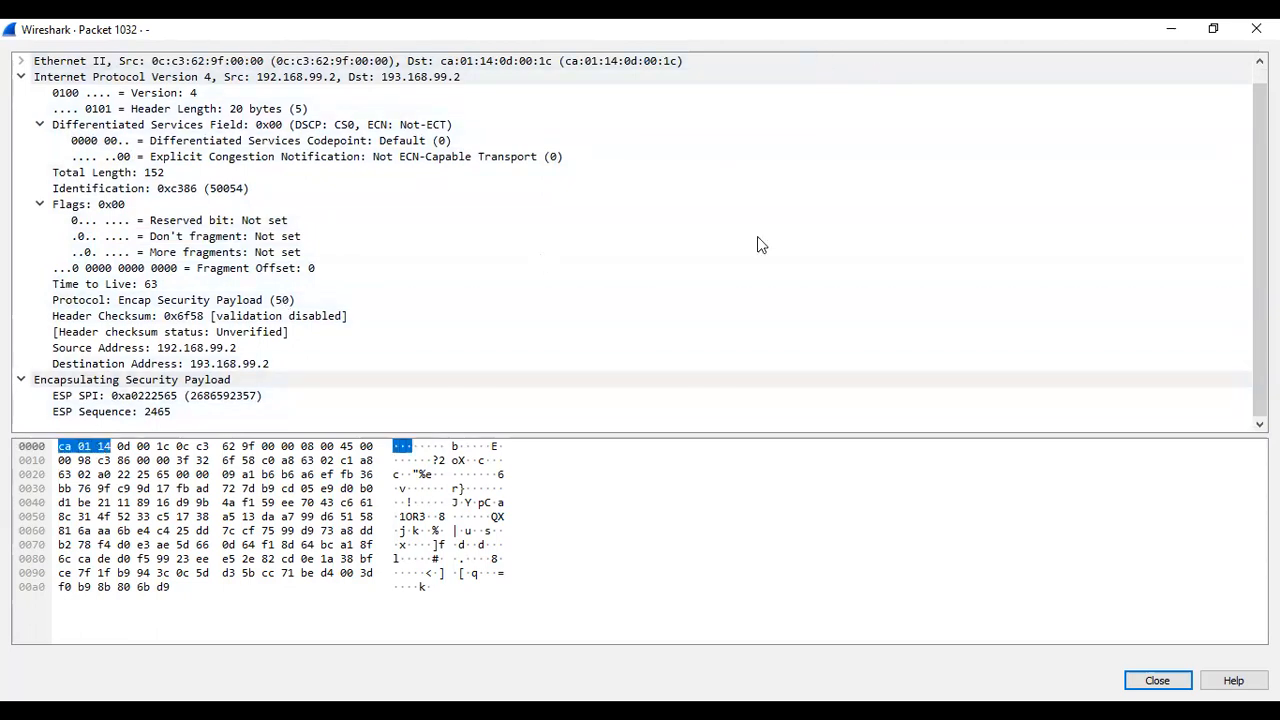
key("alt+Tab")
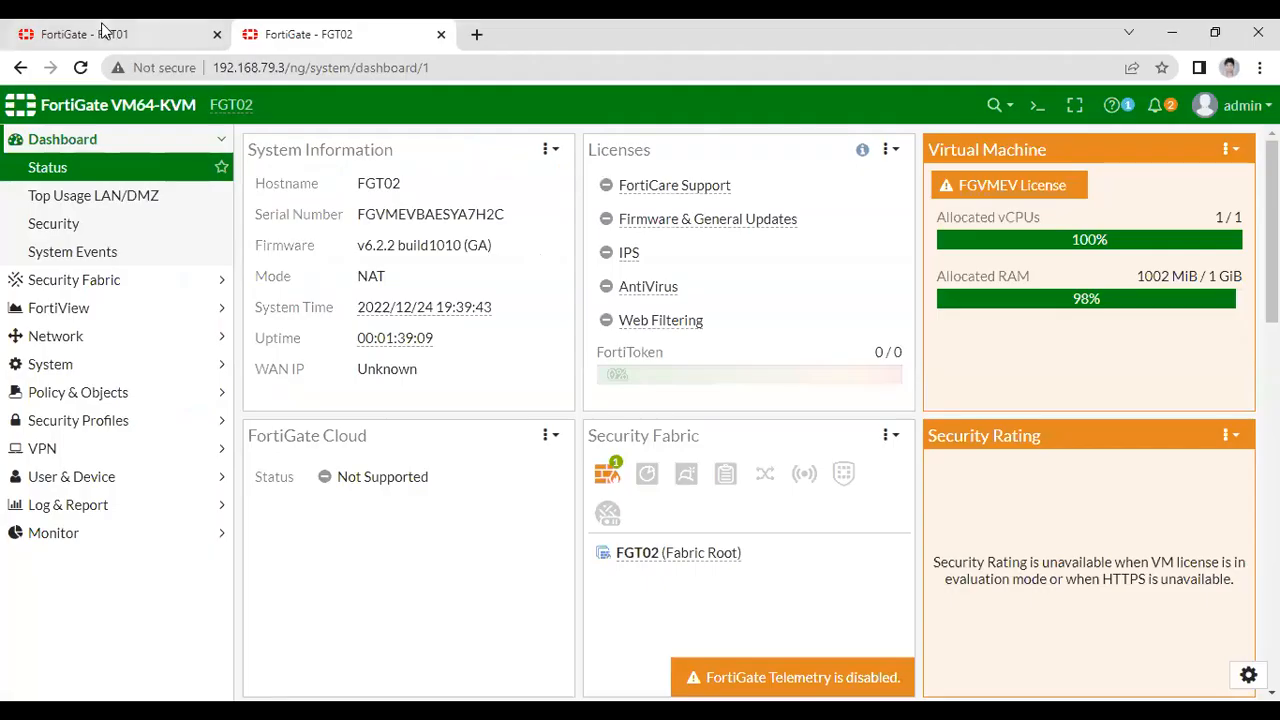
left_click(102, 25)
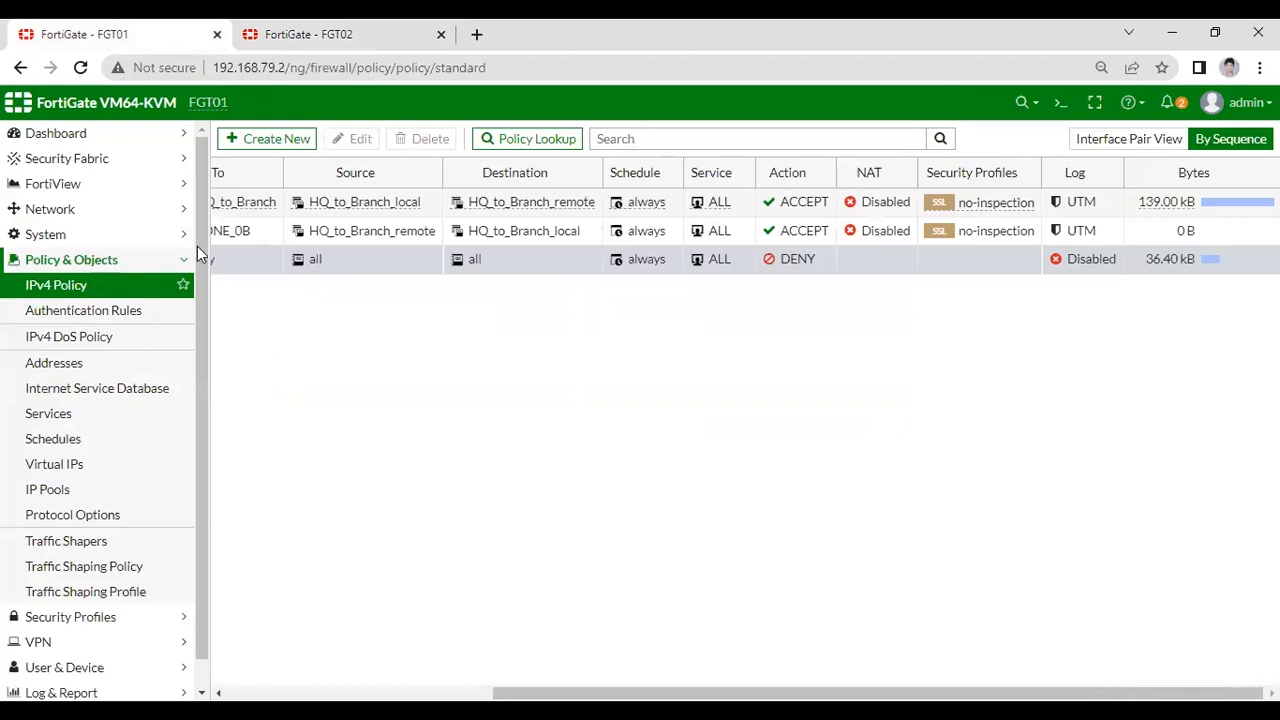
- Scroll FGT01's policy list to Implicit Deny, then launch the IPsec VPN Creation Wizard
scroll(199, 360, "down", 1)
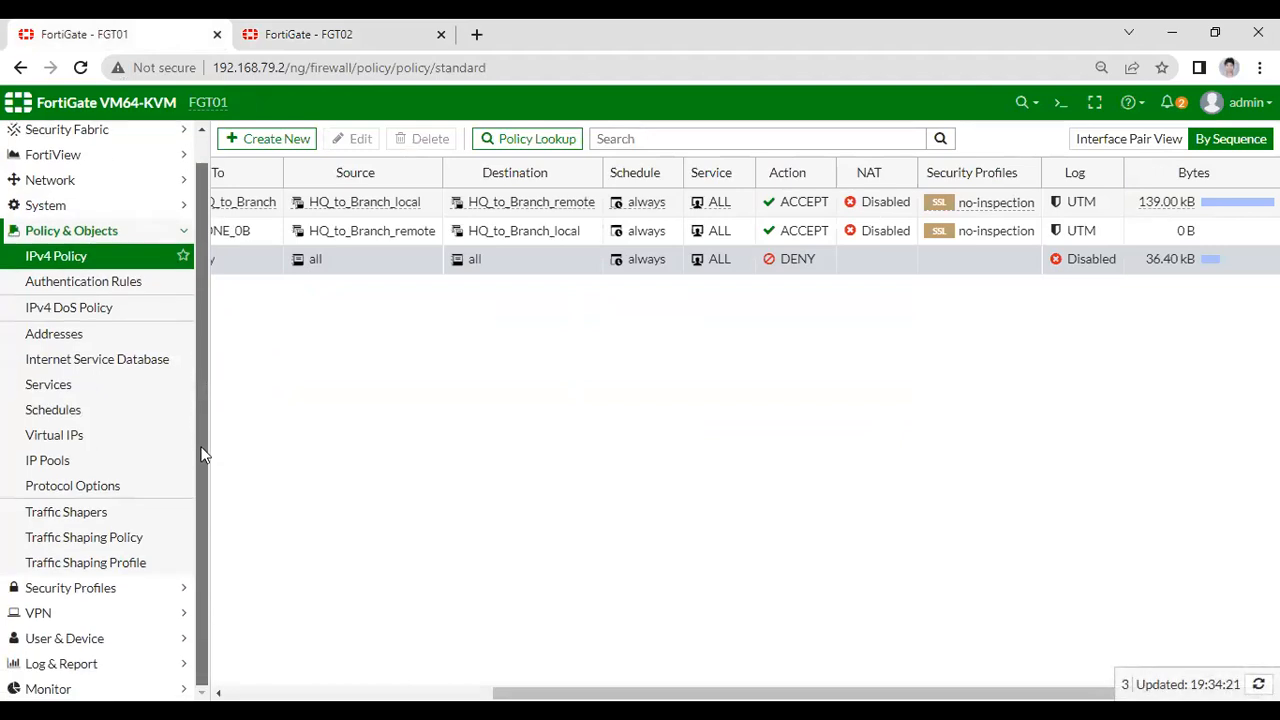
left_click(329, 259)
left_click_drag(487, 692, 246, 690)
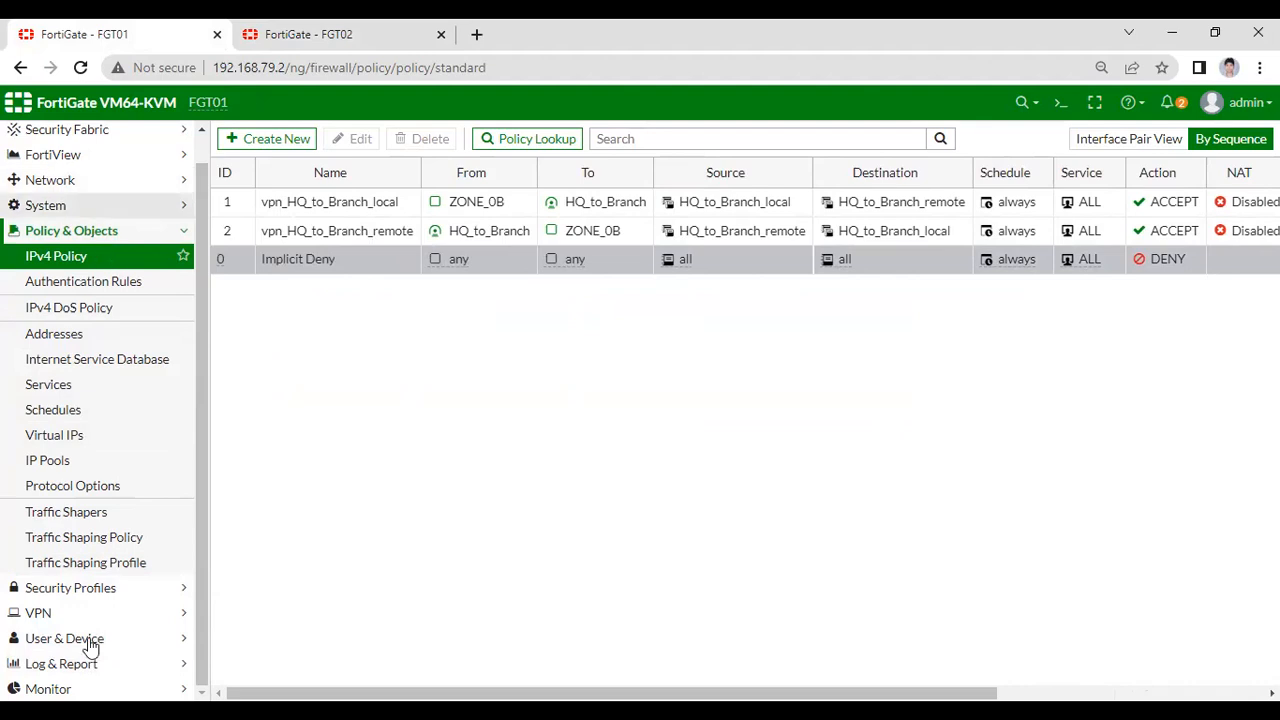
left_click(60, 610)
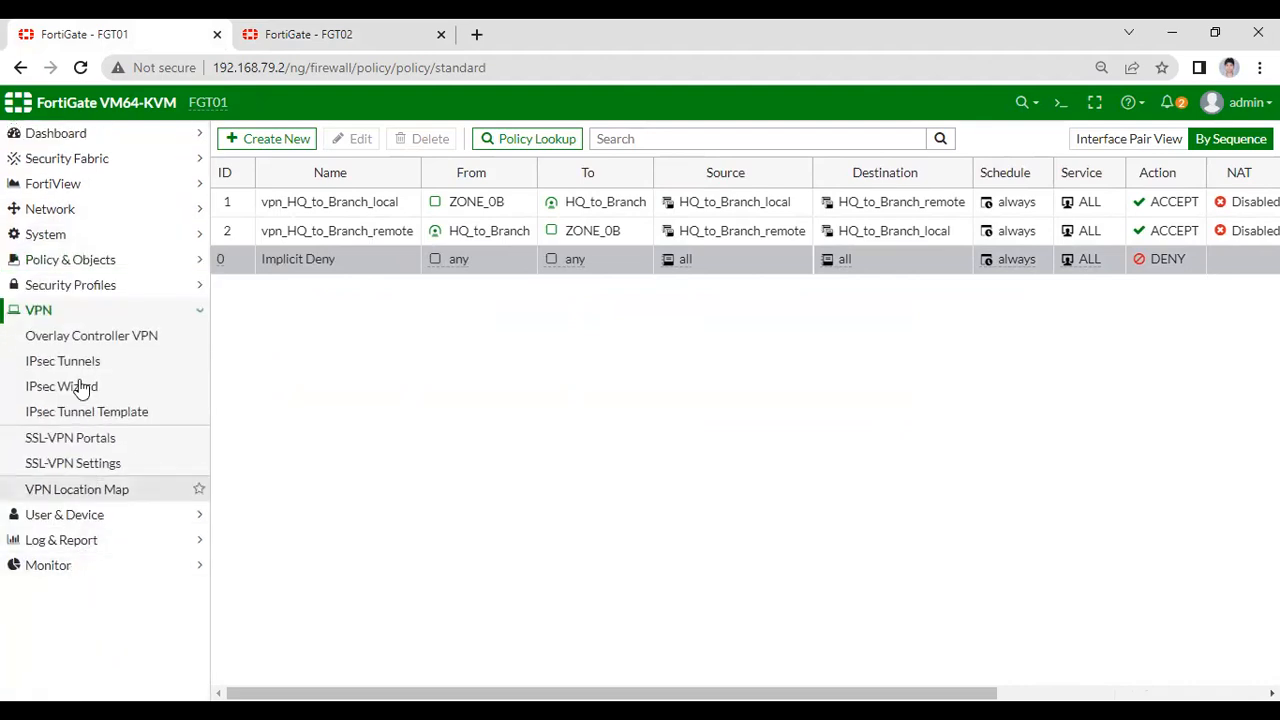
left_click(83, 389)
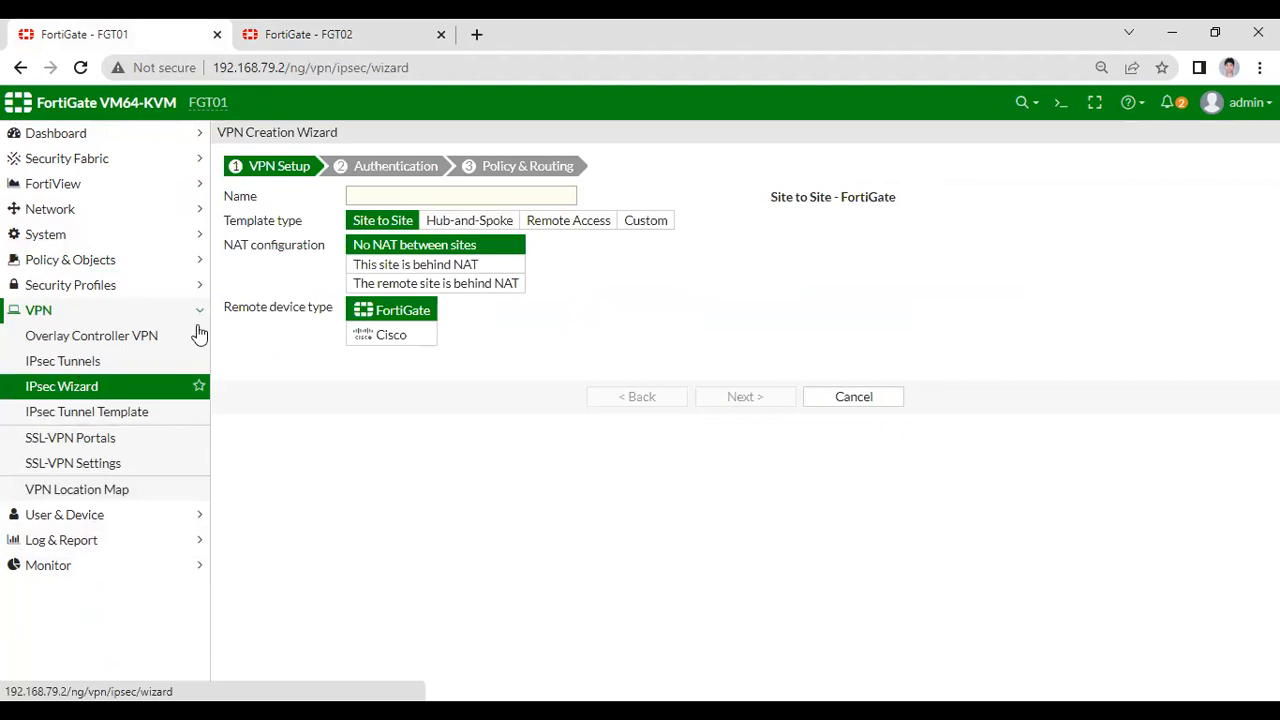
- Check the HQ_to_Branch tunnel in FGT01's IPsec Tunnels list and IPsec Monitor
left_click(62, 361)
right_click(304, 229)
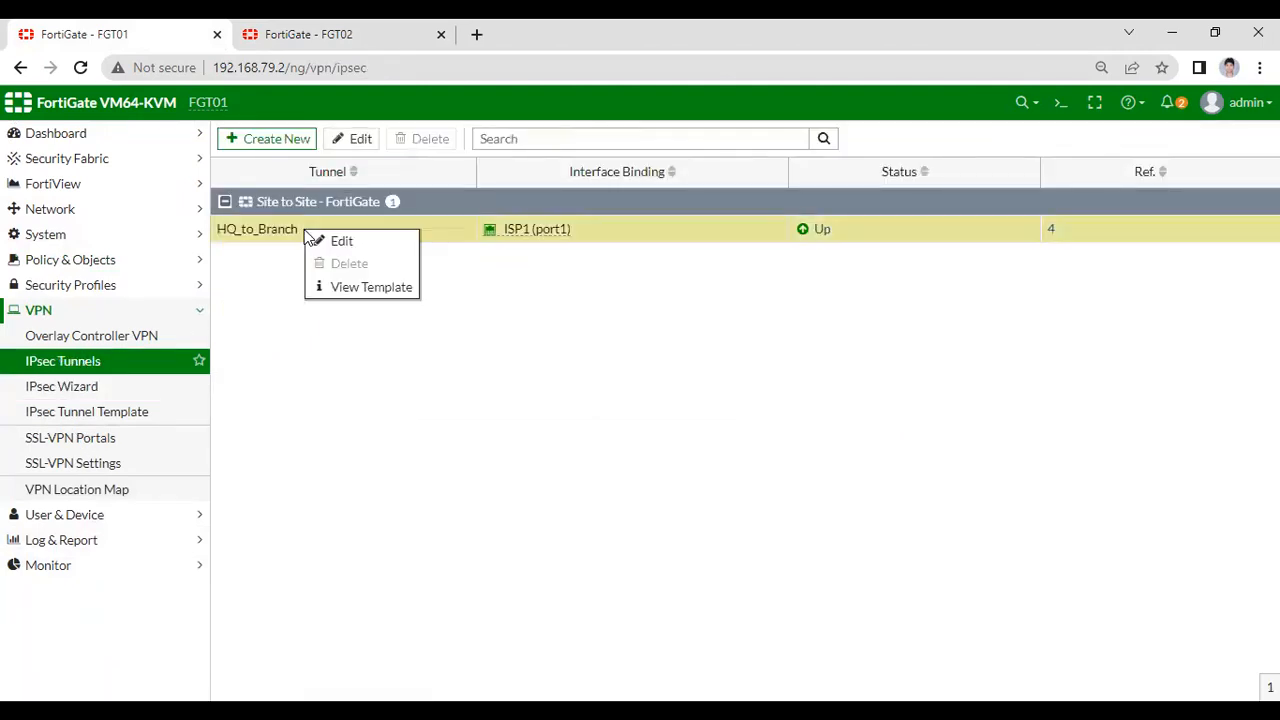
left_click(335, 362)
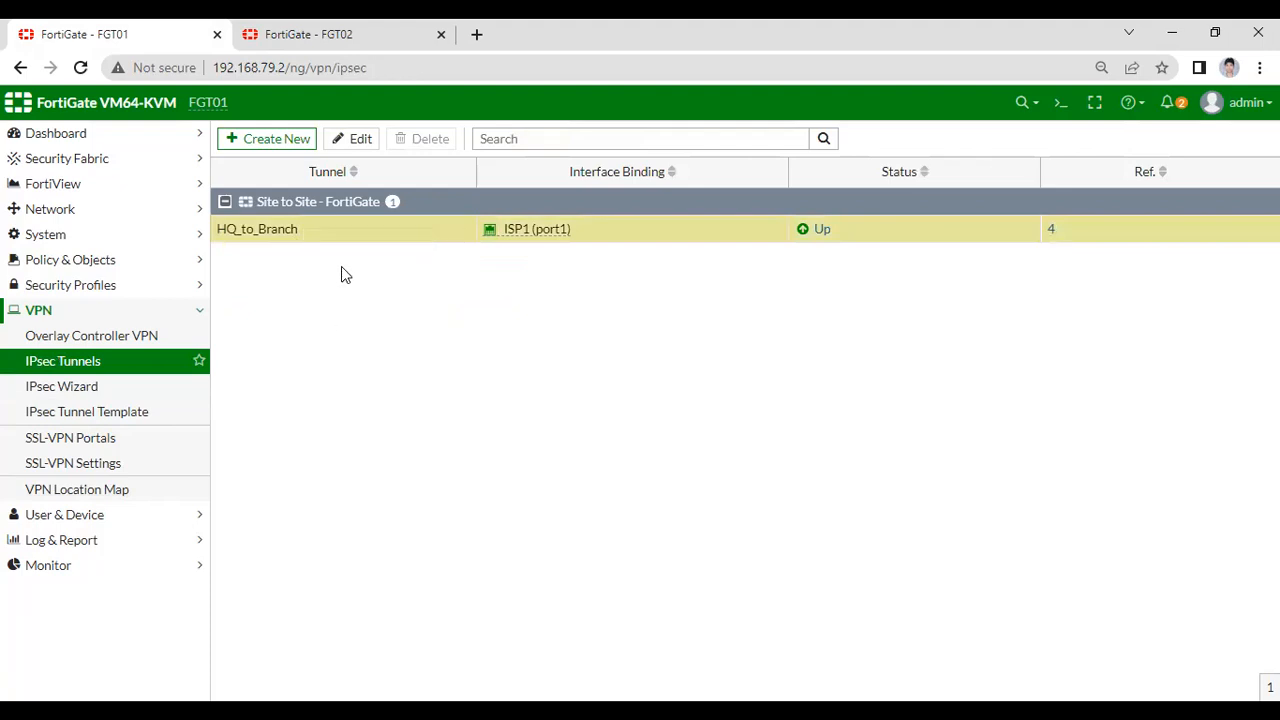
left_click(86, 566)
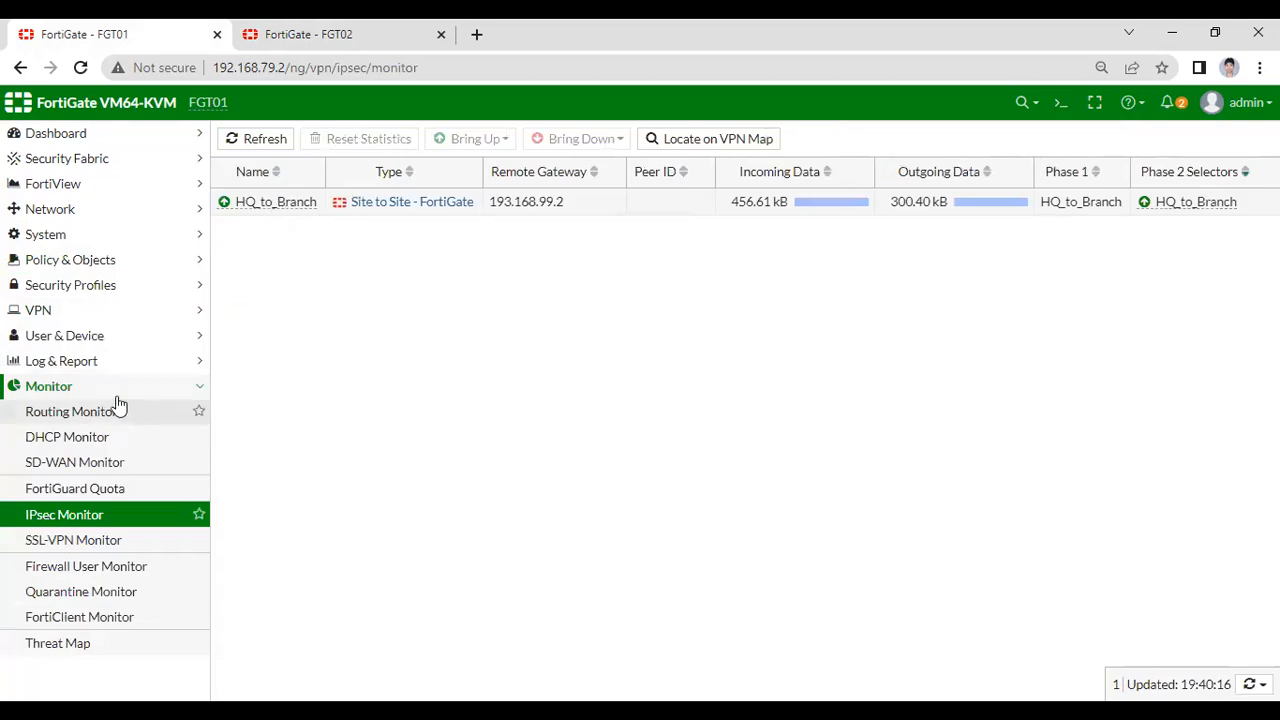
- Open FGT01's Static Routes to review the two HQ_to_Branch_remote routes
left_click(116, 264)
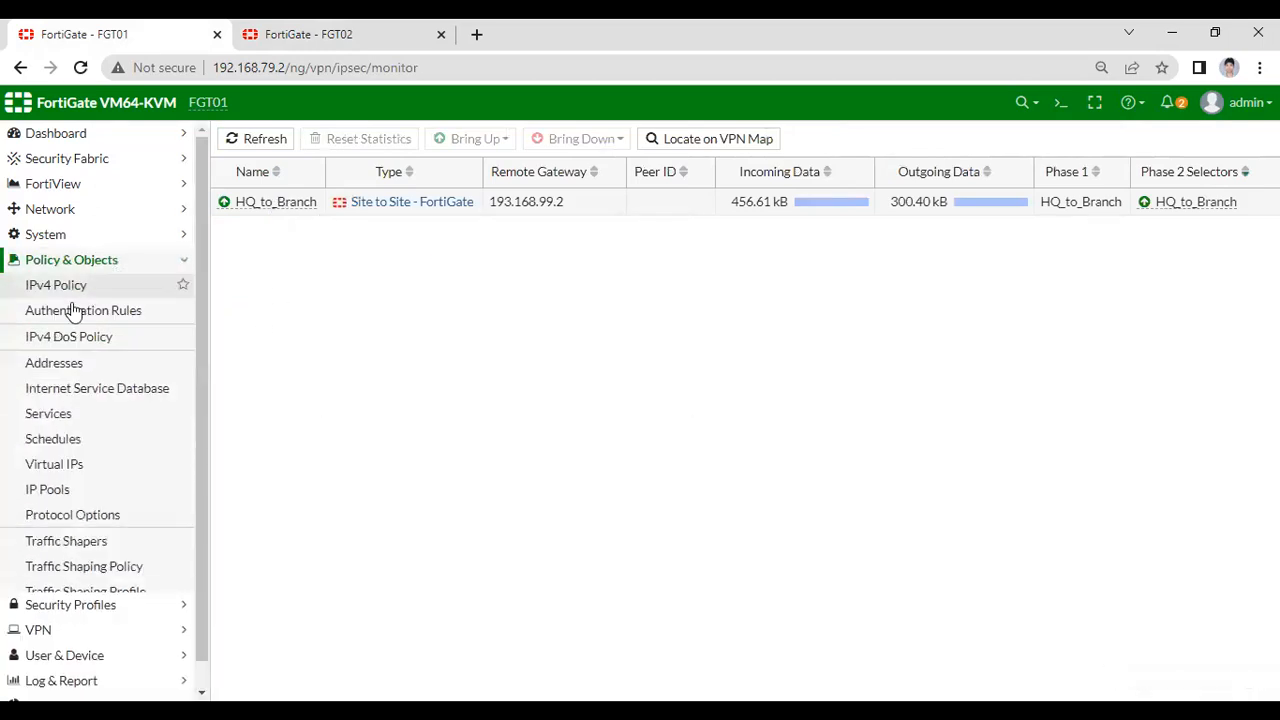
left_click(75, 215)
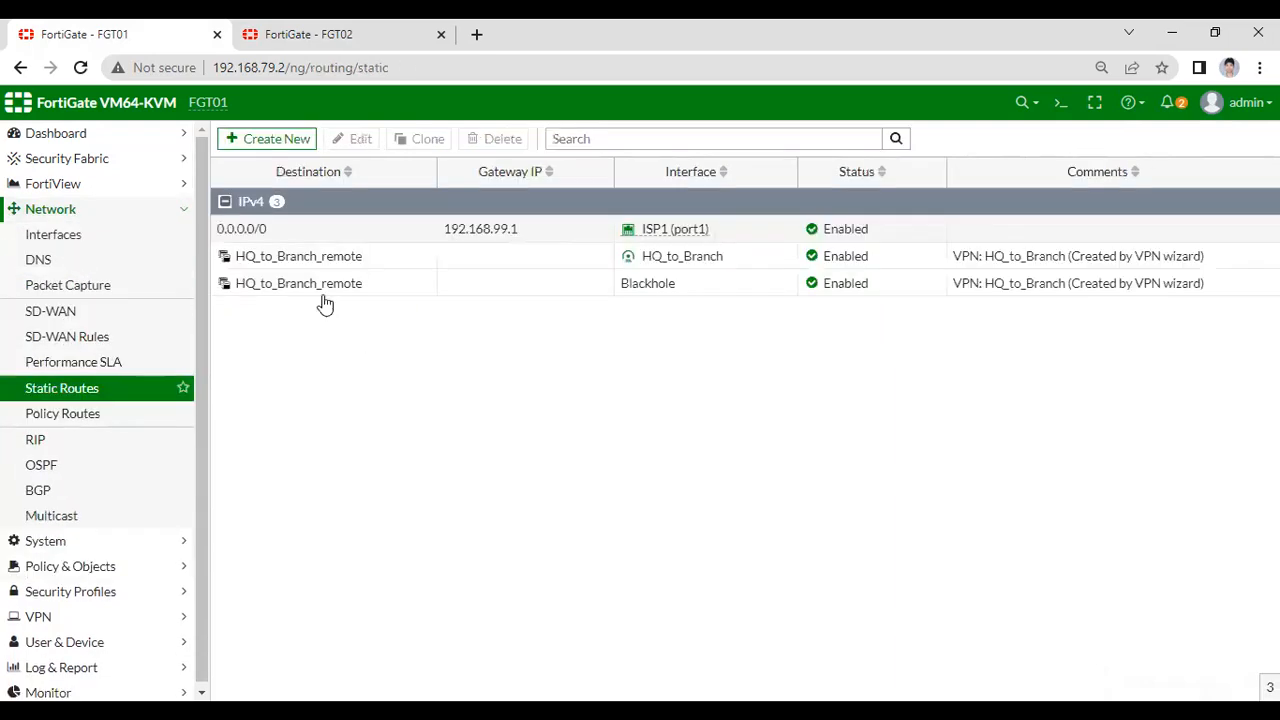
mouse_move(320, 259)
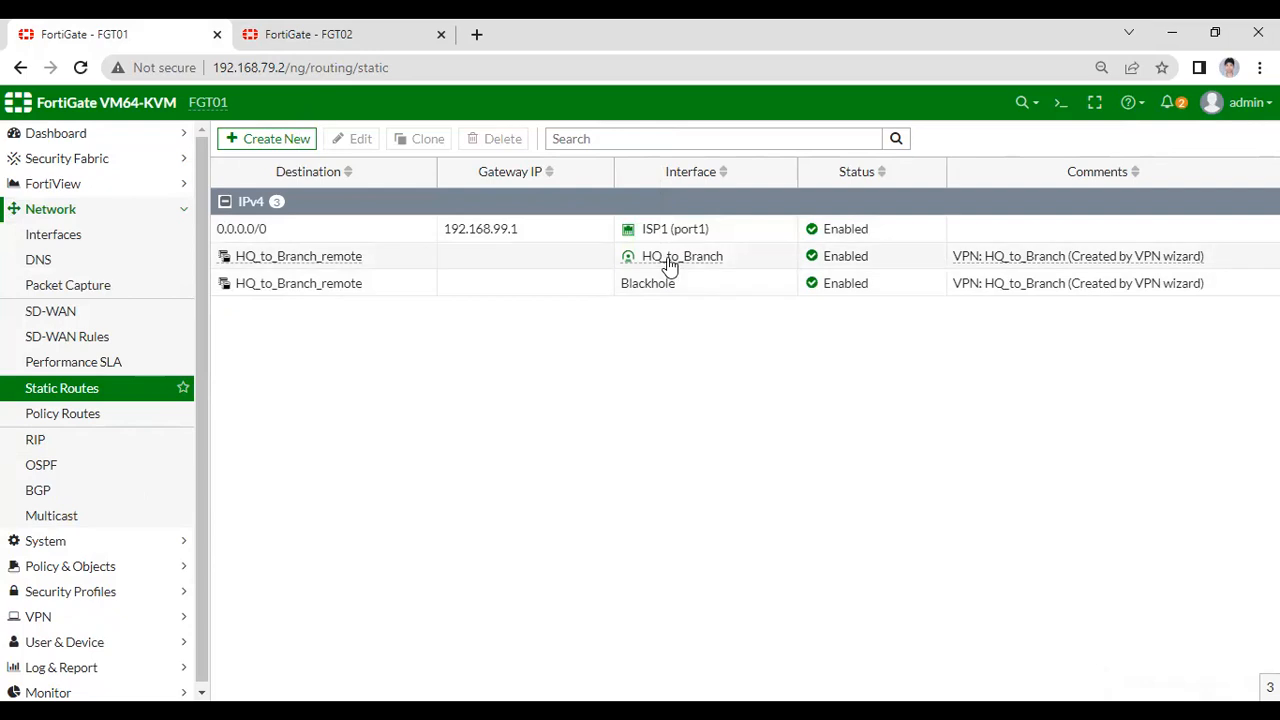
- Open FGT01's Addresses list to see the HQ_to_Branch local (10.1.2.0/24) and remote (20.1.2.0/24) subnets
mouse_move(712, 262)
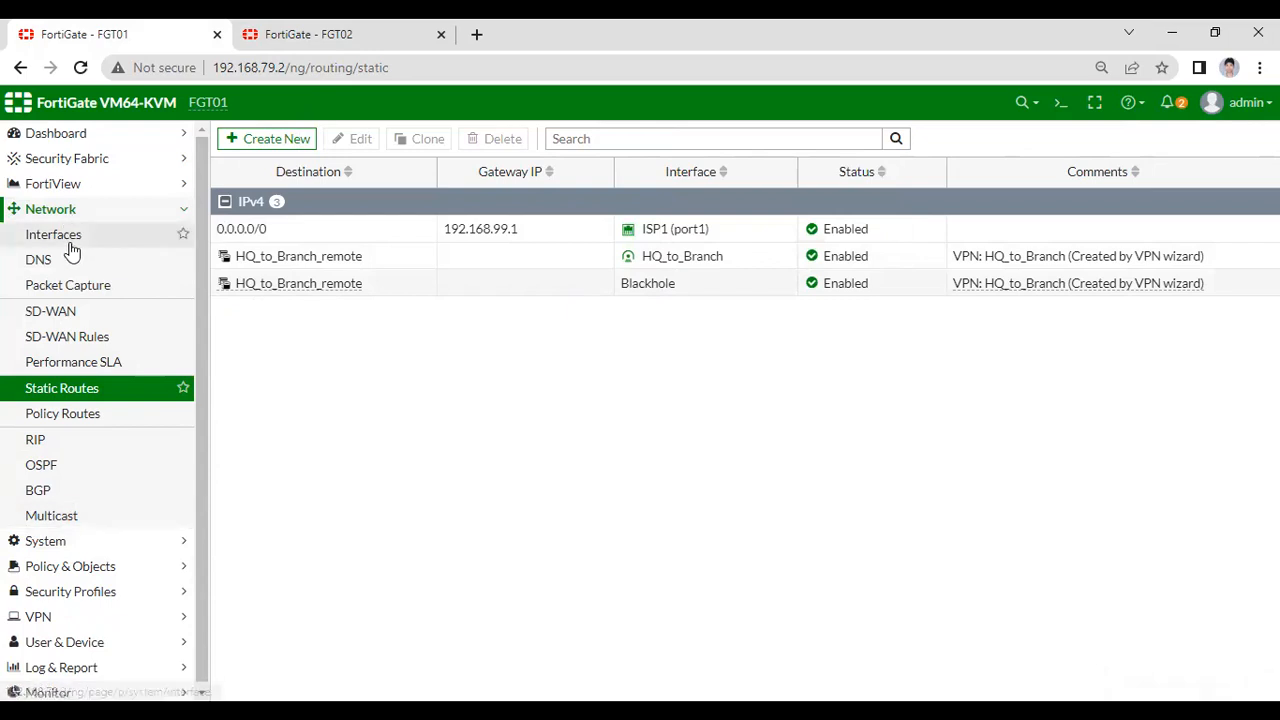
left_click(92, 567)
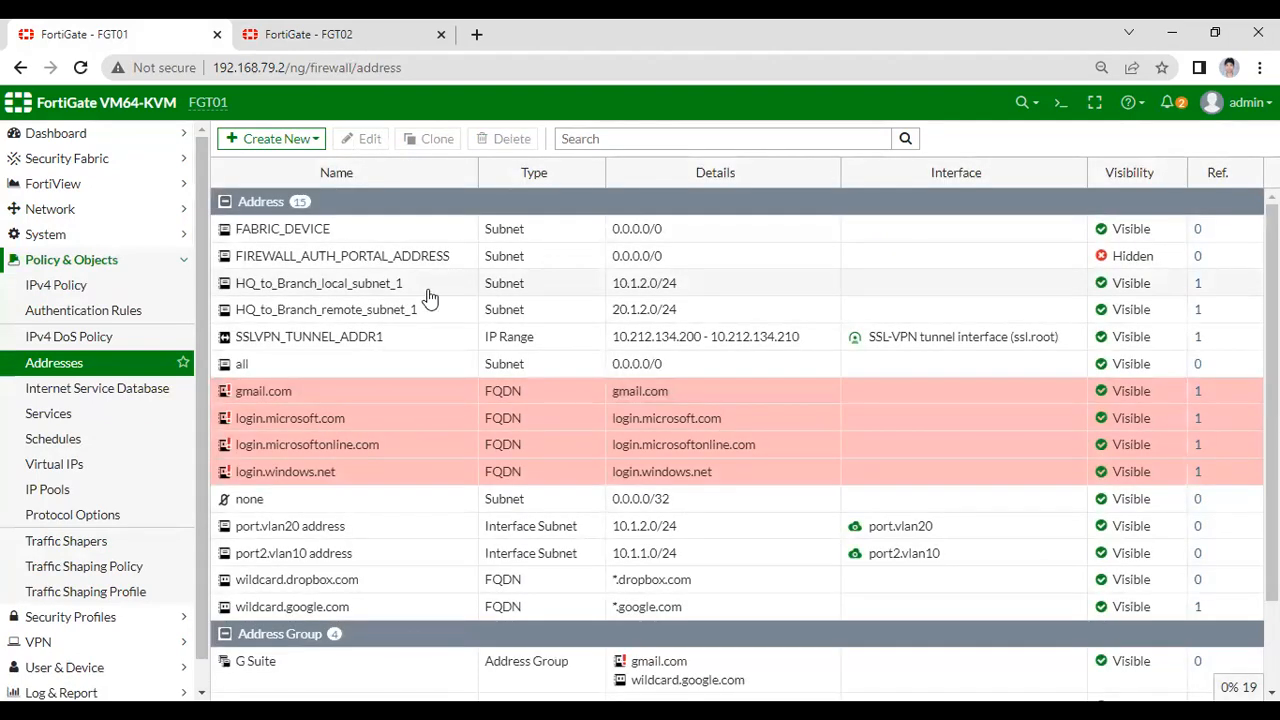
- Review the HQ_to_Branch addresses and address groups, then return to FGT01's Status dashboard
scroll(443, 471, "down", 2)
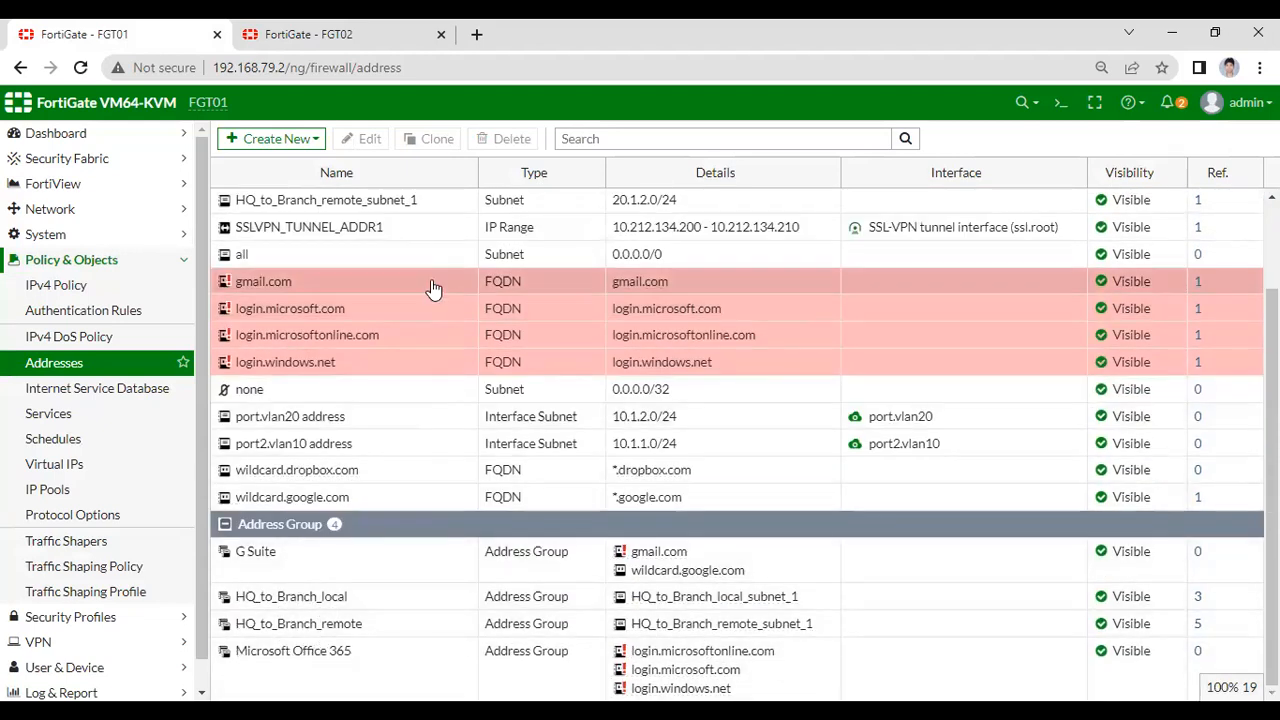
scroll(420, 310, "up", 2)
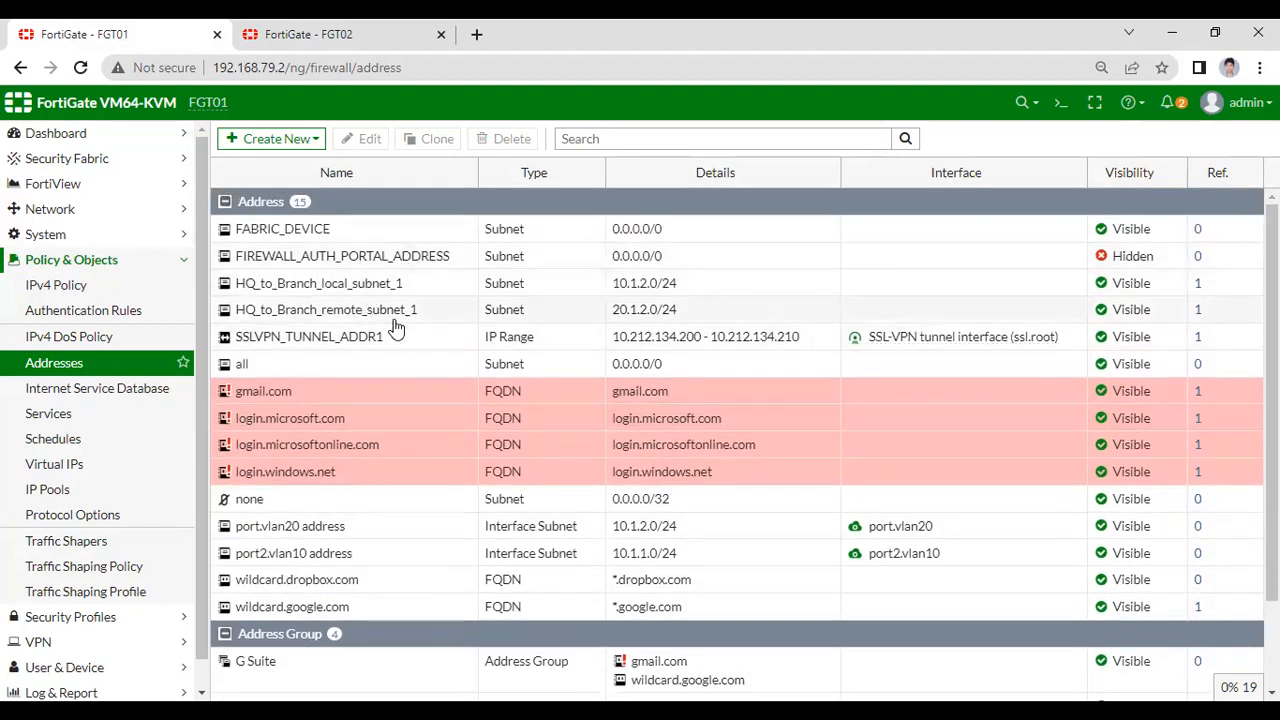
scroll(305, 628, "down", 2)
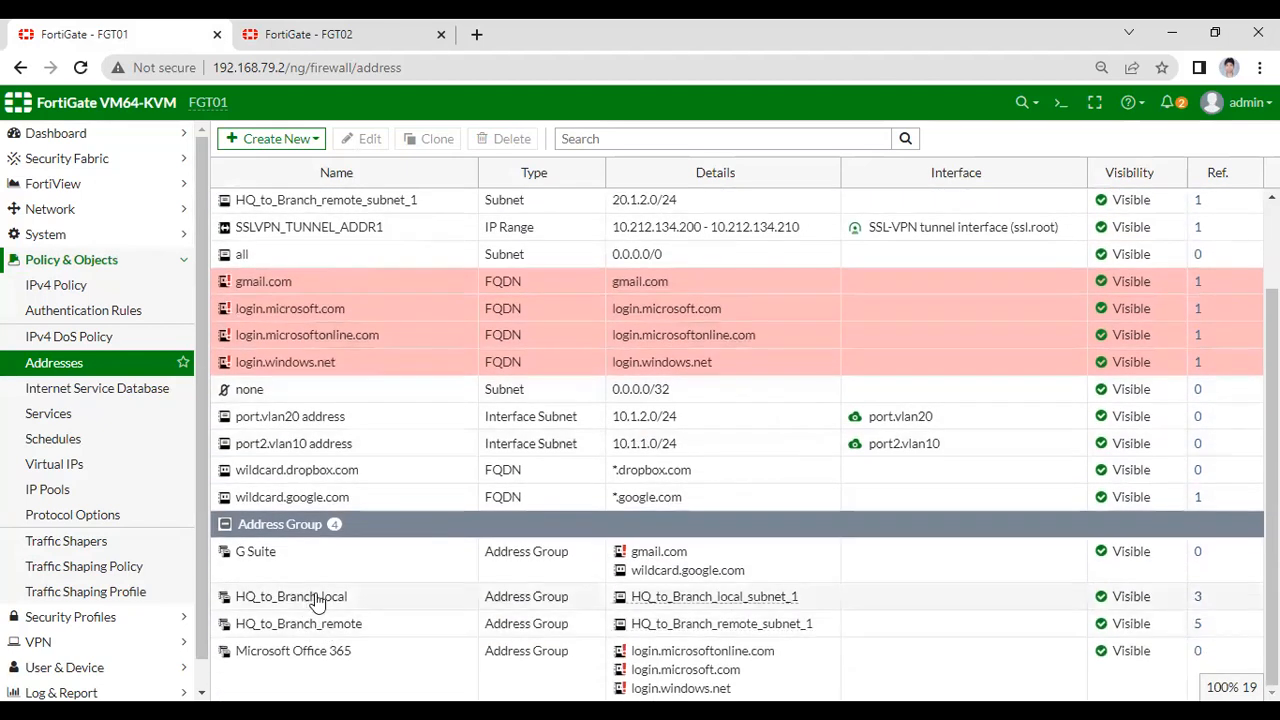
scroll(405, 258, "up", 2)
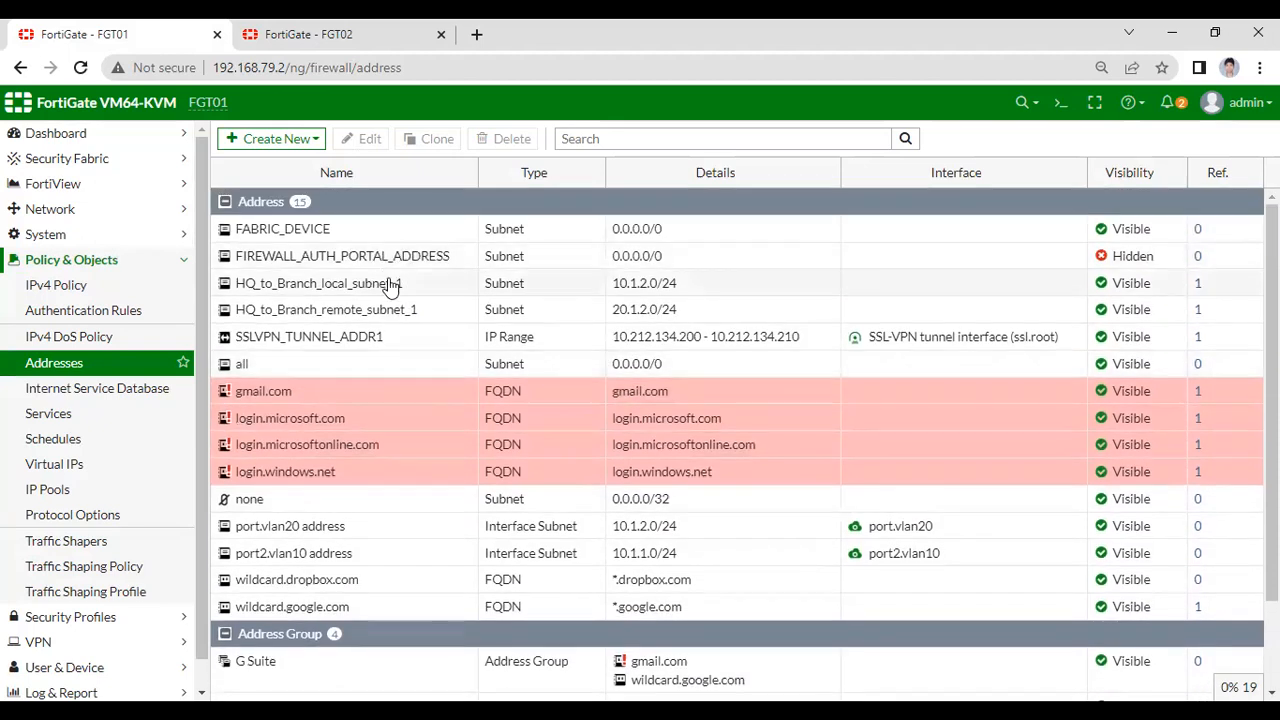
left_click(60, 136)
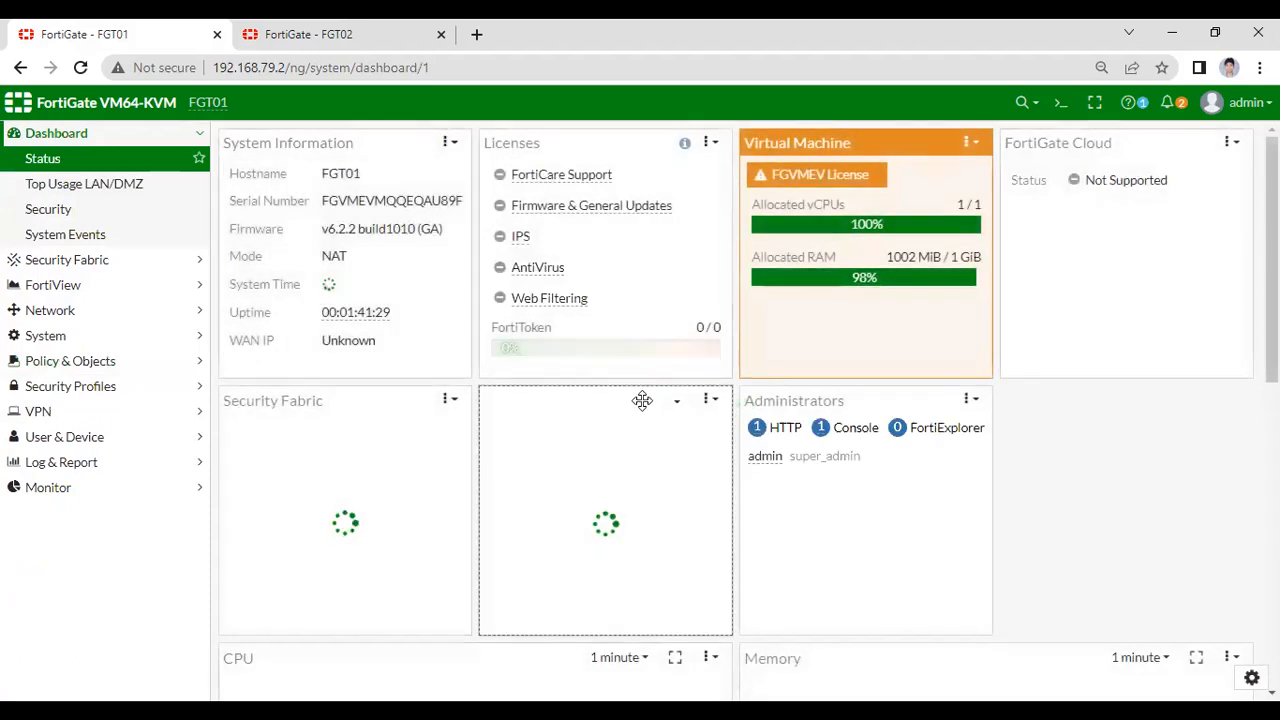
- Check FGT01's CPU and Memory widgets, then open a new Google browser tab
scroll(654, 491, "down", 2)
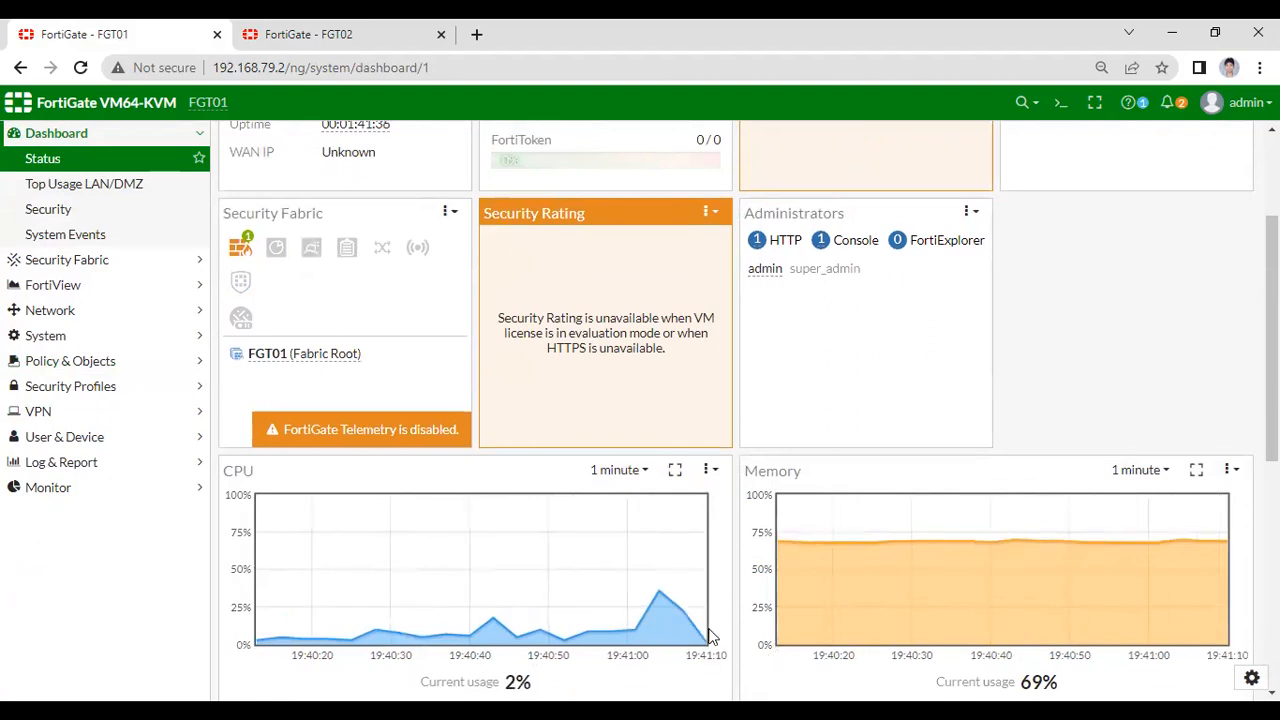
left_click(477, 45)
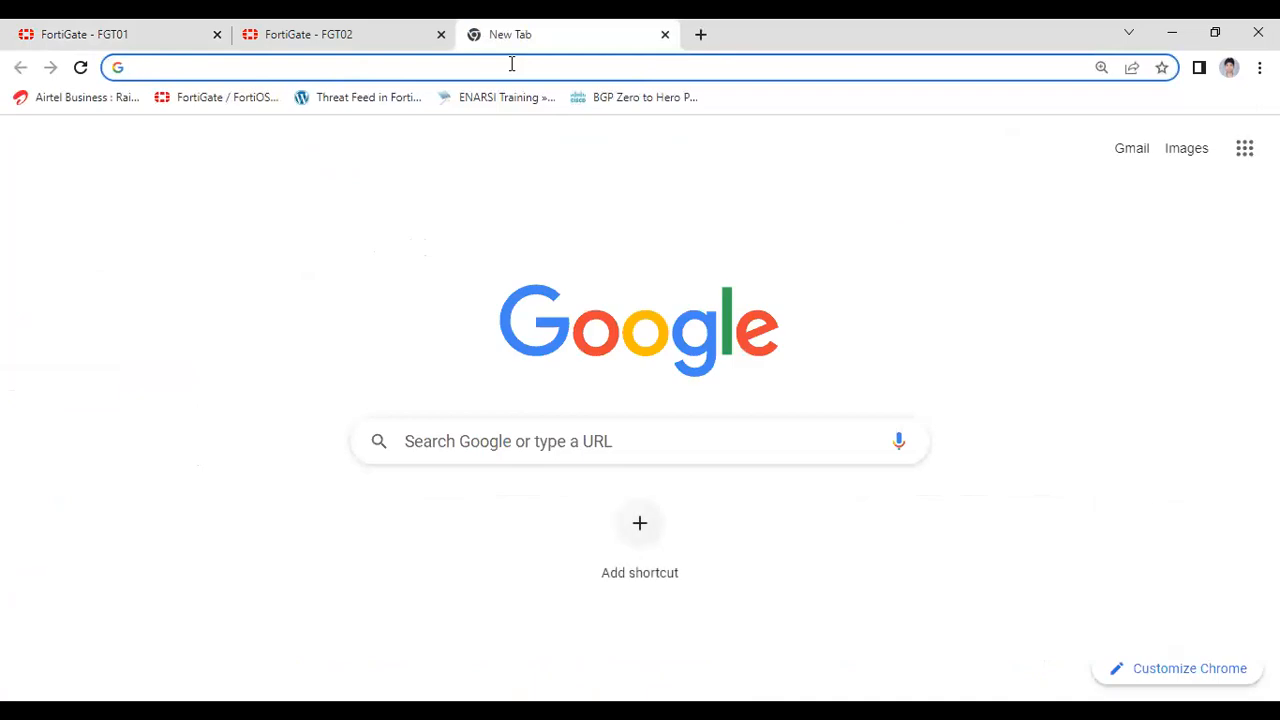
- Search Google for 'cisco network - az' and browse the channel's YouTube playlists
type("ci")
key("Return")
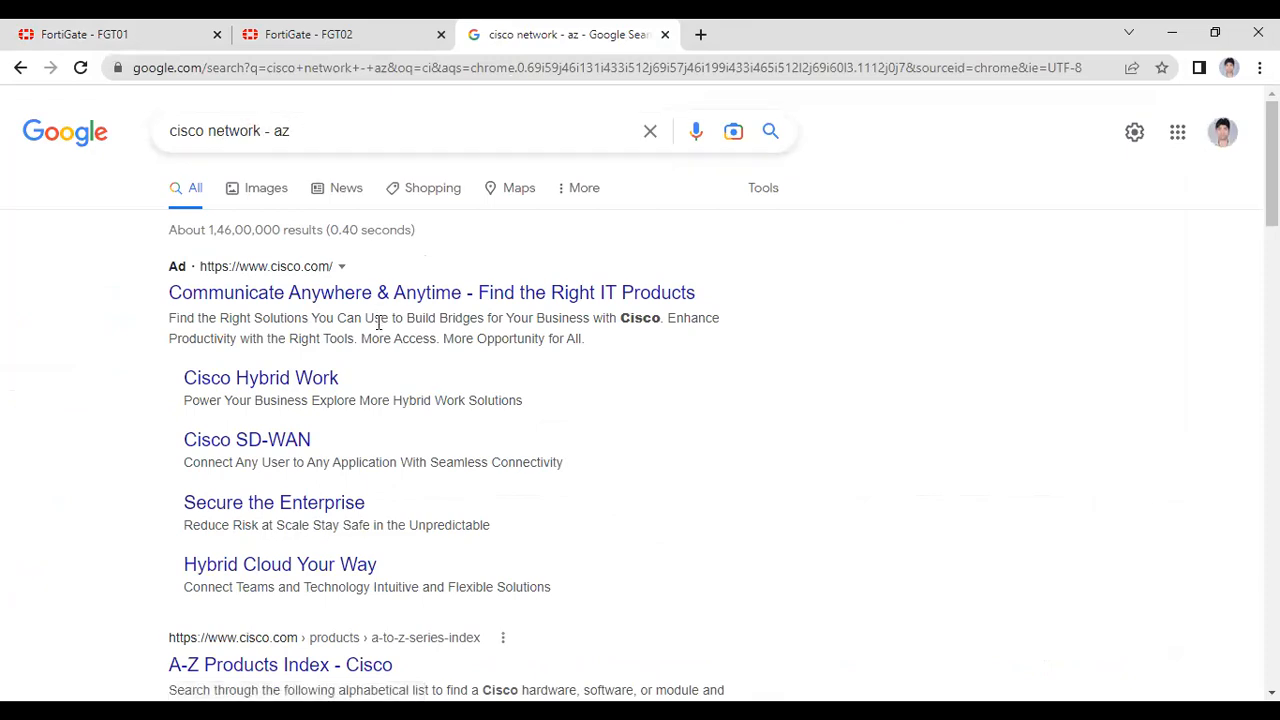
scroll(358, 386, "down", 4)
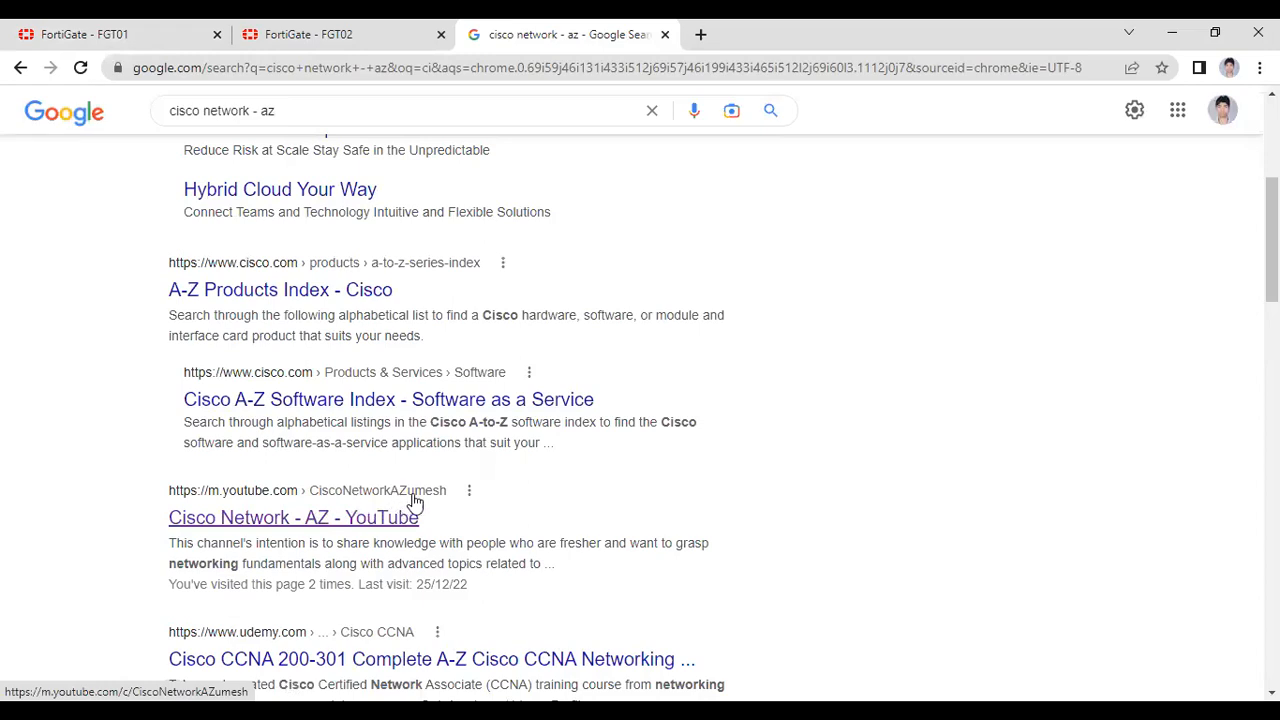
left_click(283, 518)
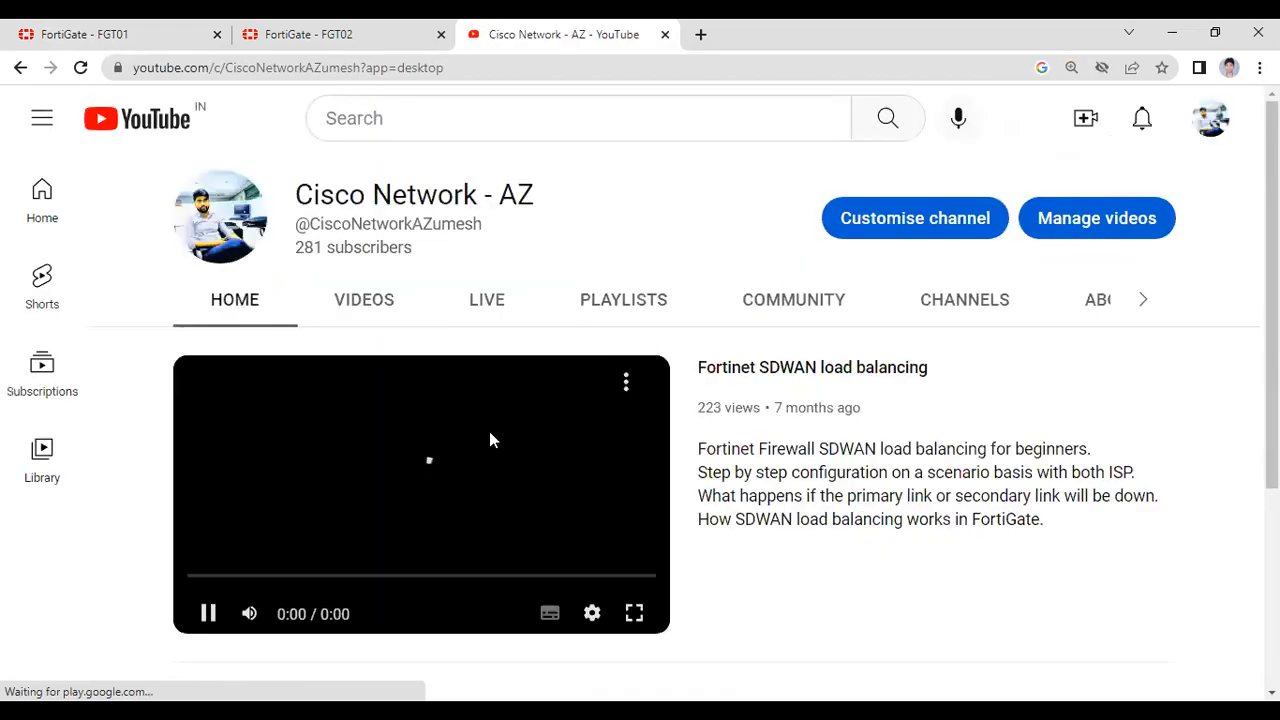
left_click(636, 302)
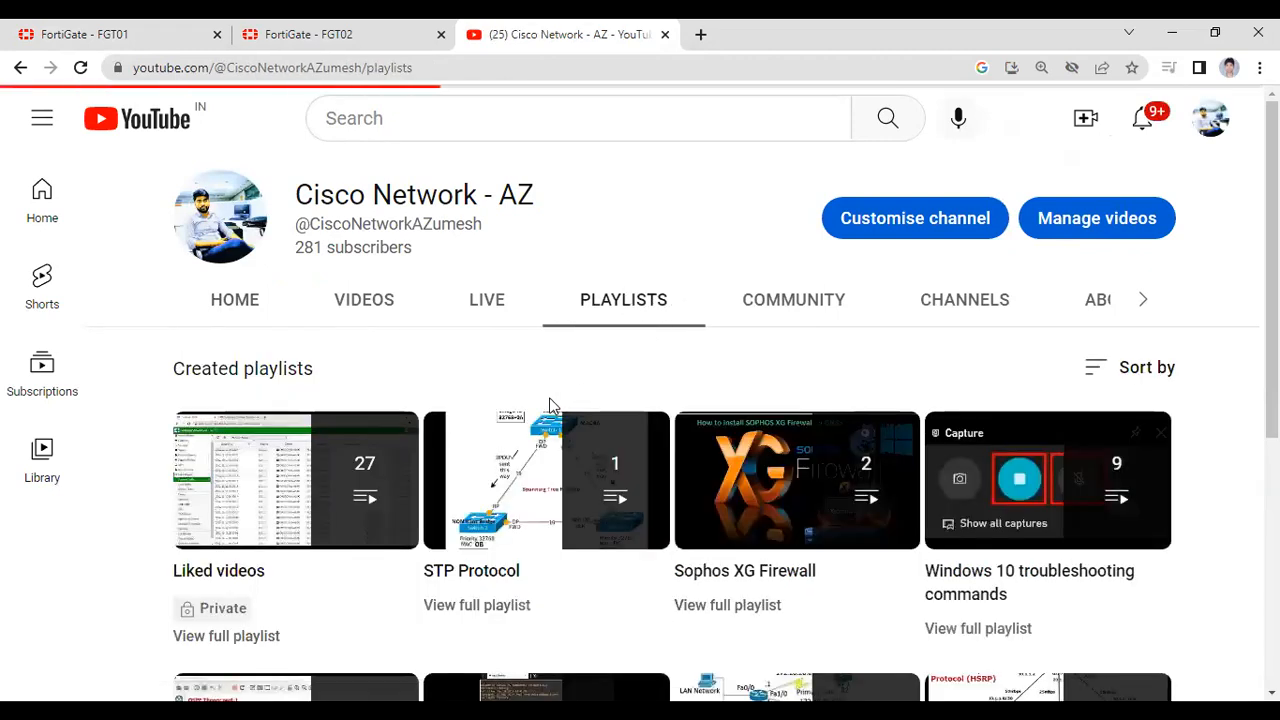
scroll(576, 403, "down", 2)
scroll(597, 500, "down", 3)
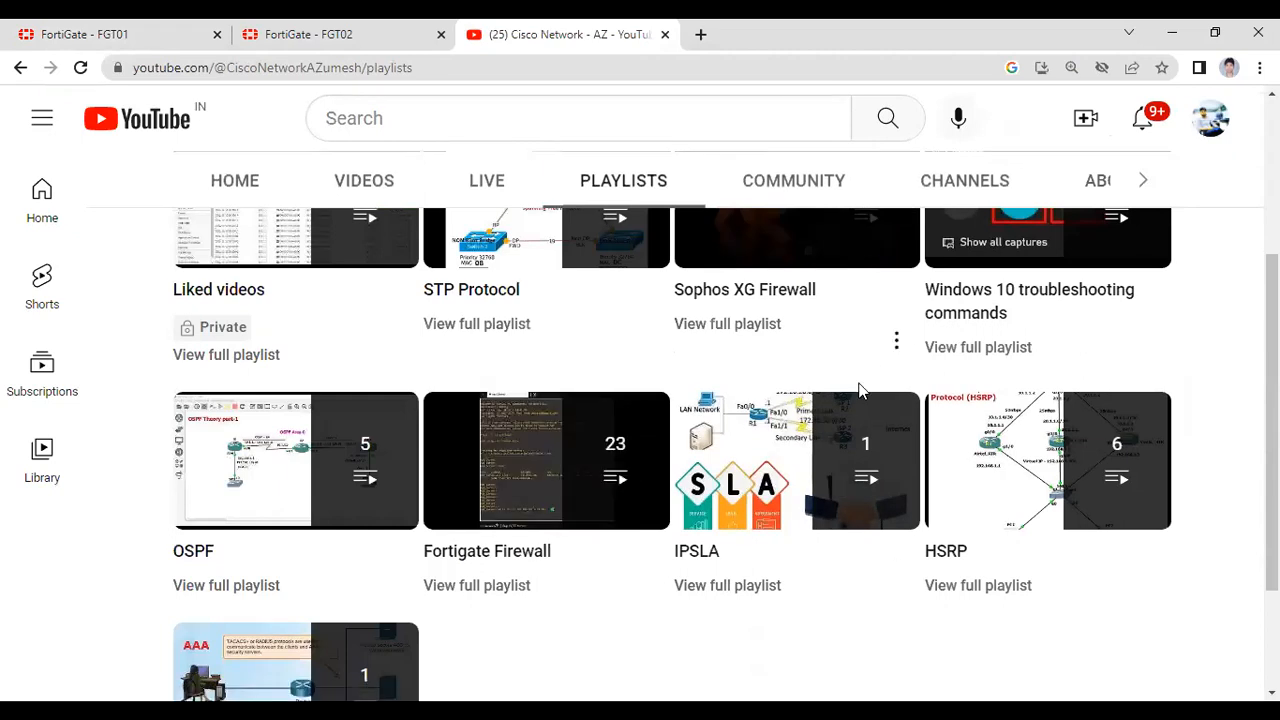
scroll(791, 437, "up", 3)
- Log the admin account out of FGT02
left_click(341, 44)
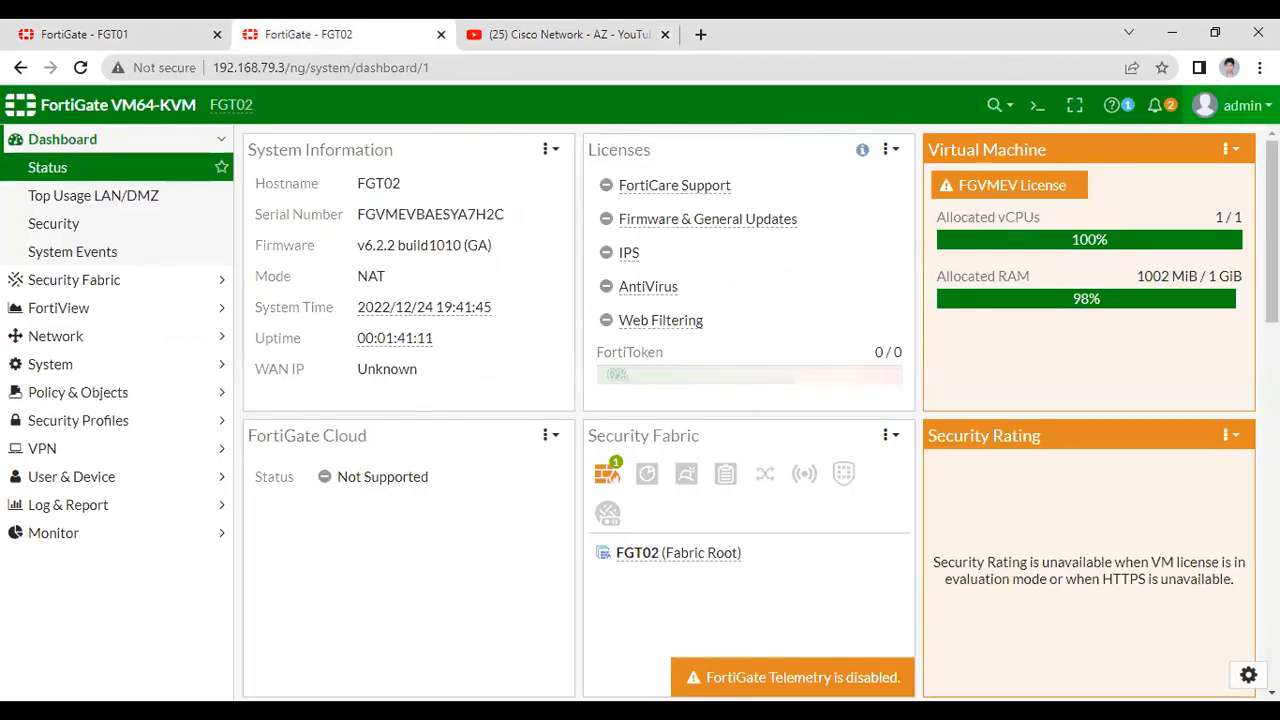
left_click(1233, 105)
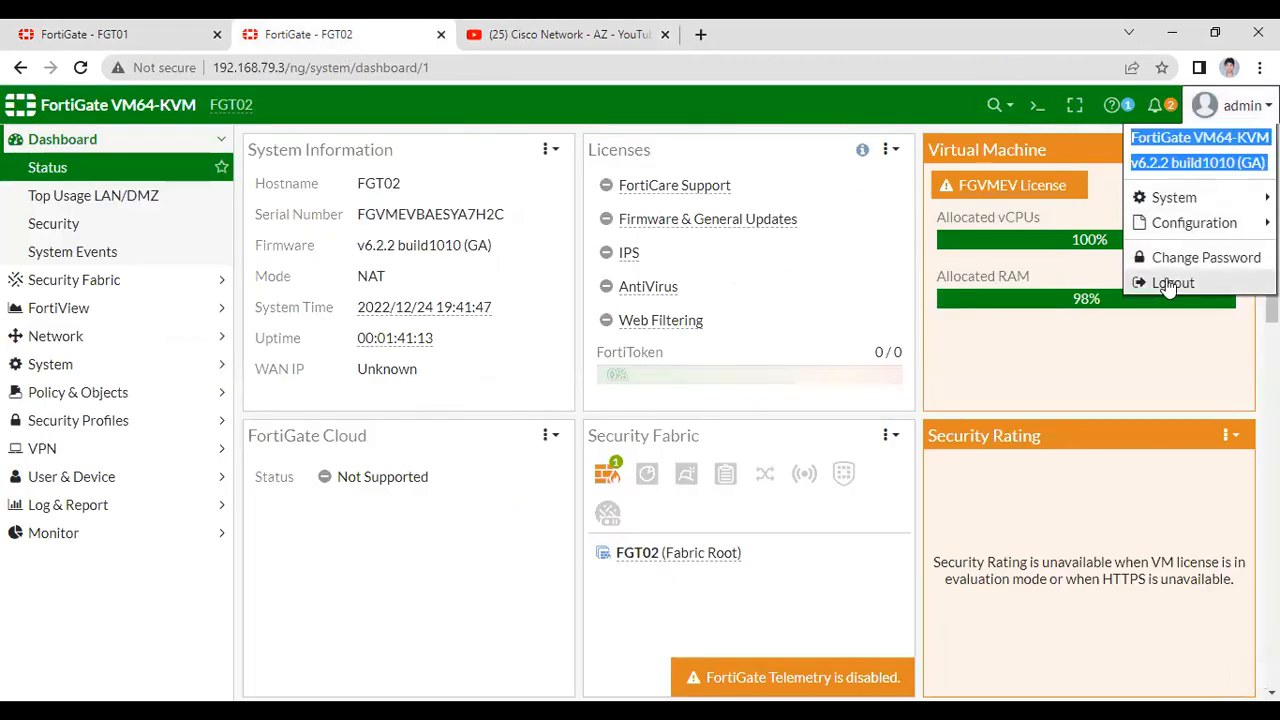
left_click(1148, 279)
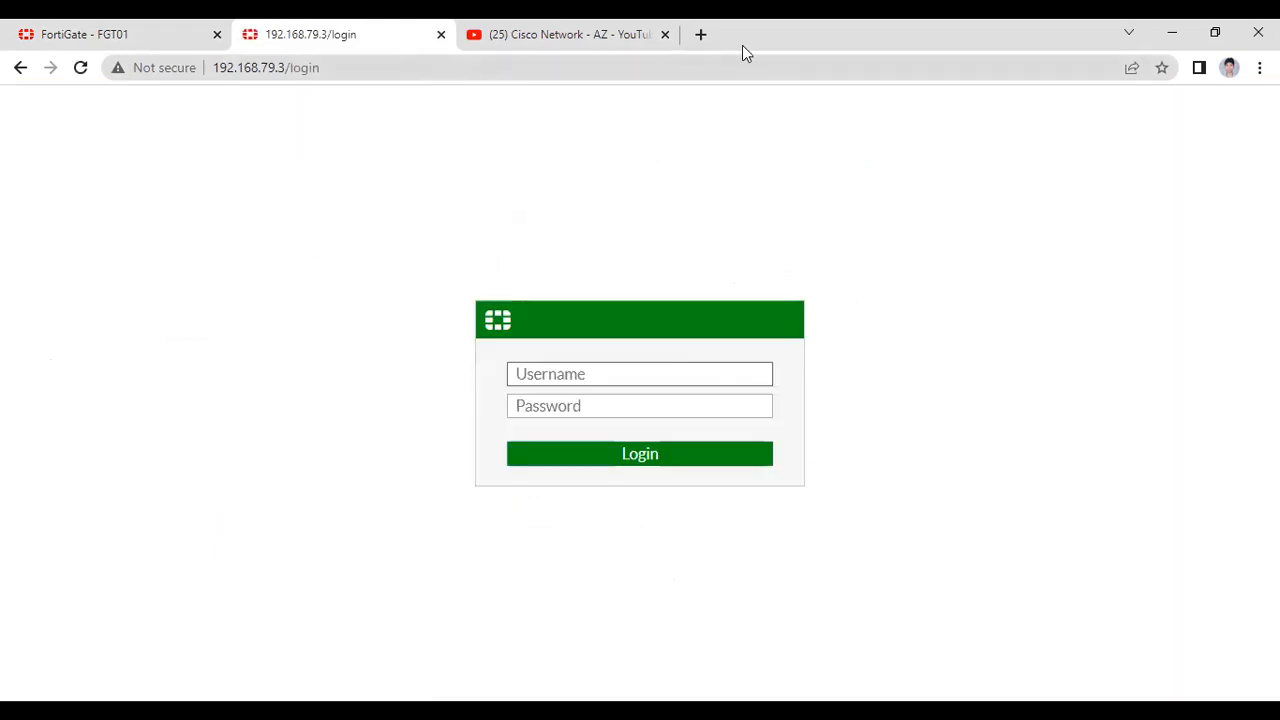